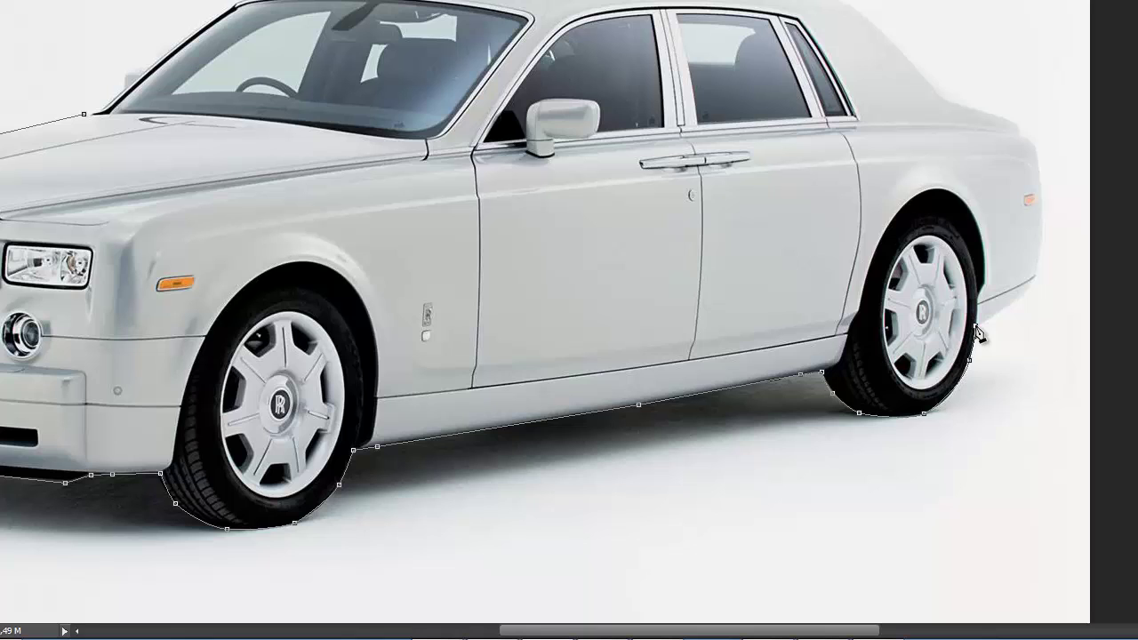
Continue the pen path from the rear wheel along the bumper's underside and up the car's rear to the trunk edge
{"action": "left_click_drag", "start_coordinate": [1022, 307], "coordinate": [971, 327]}
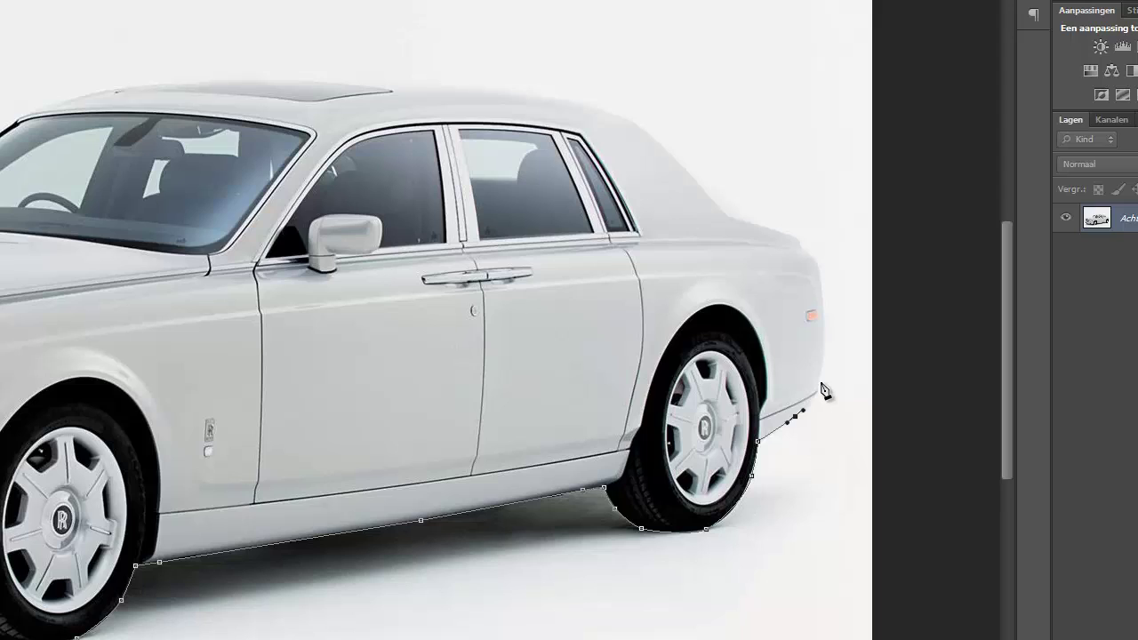
{"action": "left_click_drag", "start_coordinate": [821, 385], "coordinate": [825, 371]}
{"action": "left_click_drag", "start_coordinate": [821, 303], "coordinate": [822, 302]}
{"action": "left_click", "coordinate": [817, 263]}
{"action": "left_click_drag", "start_coordinate": [797, 241], "coordinate": [788, 234]}
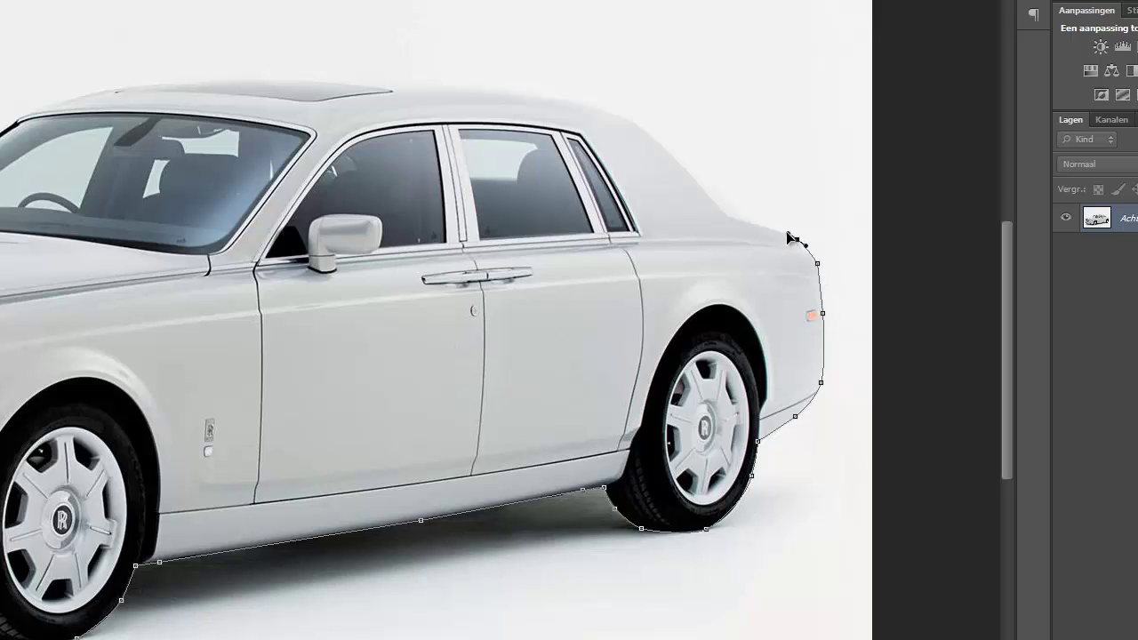
Extend the pen path along the trunk, roofline and windshield edge, and close it where the windshield meets the hood
{"action": "left_click", "coordinate": [726, 216]}
{"action": "left_click", "coordinate": [640, 126]}
{"action": "left_click_drag", "start_coordinate": [577, 104], "coordinate": [552, 100]}
{"action": "left_click", "coordinate": [387, 87]}
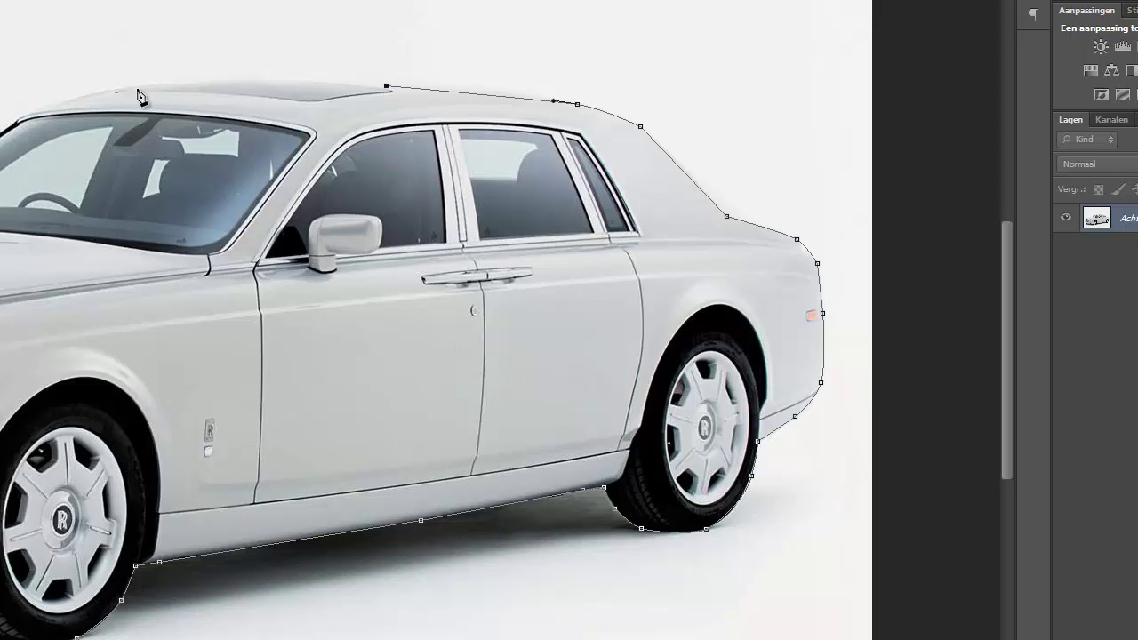
{"action": "left_click_drag", "start_coordinate": [134, 86], "coordinate": [85, 91]}
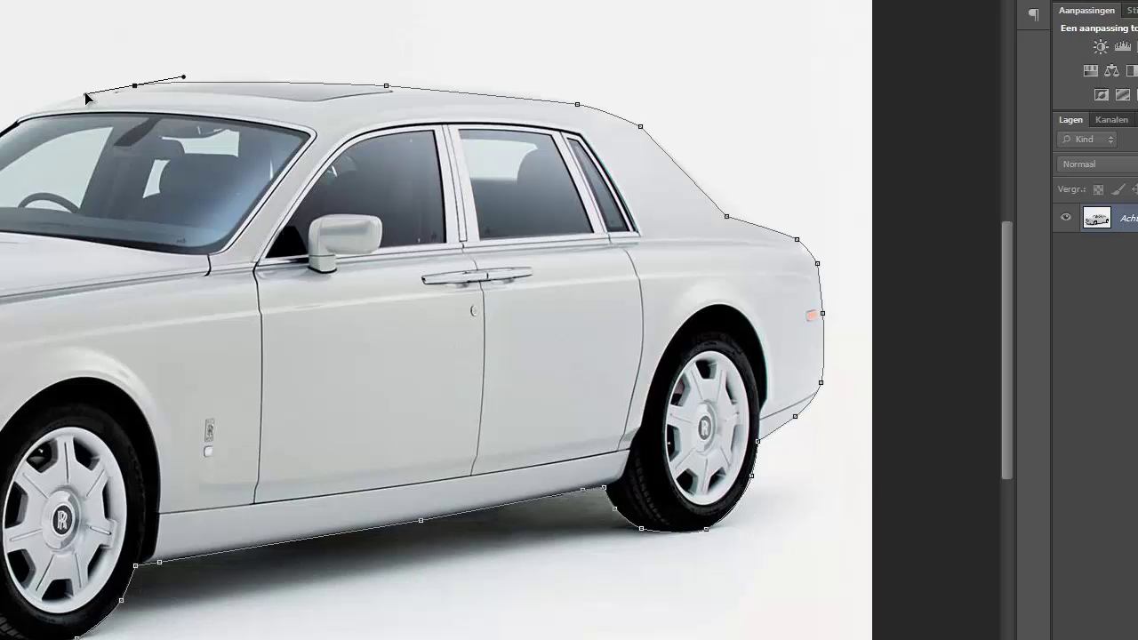
{"action": "left_click", "coordinate": [24, 115]}
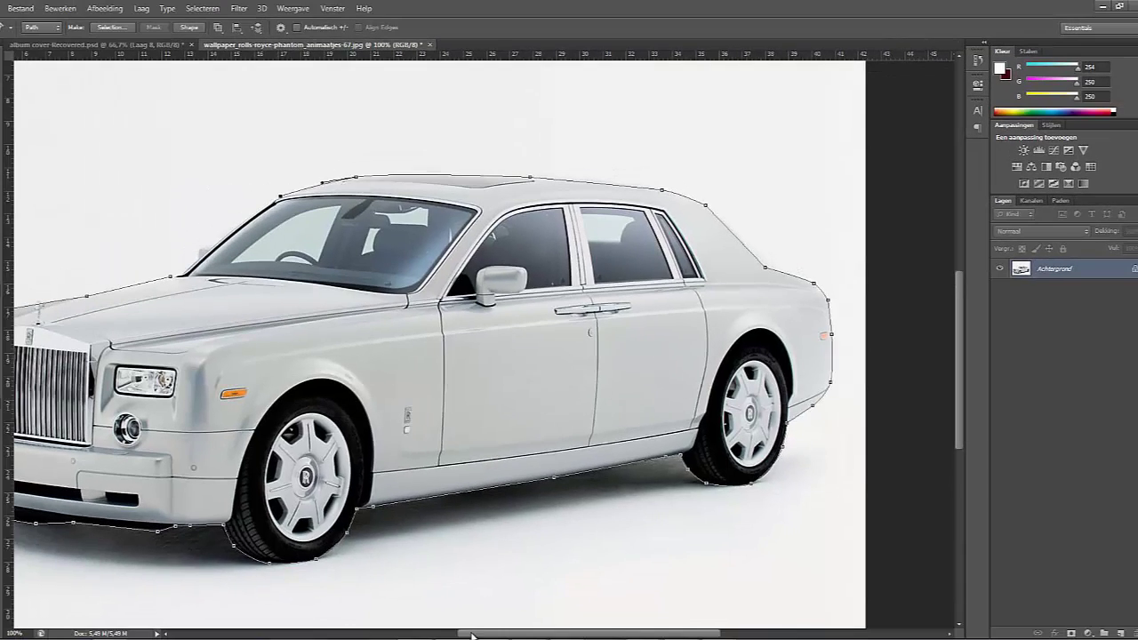
{"action": "left_click_drag", "start_coordinate": [472, 634], "coordinate": [403, 633]}
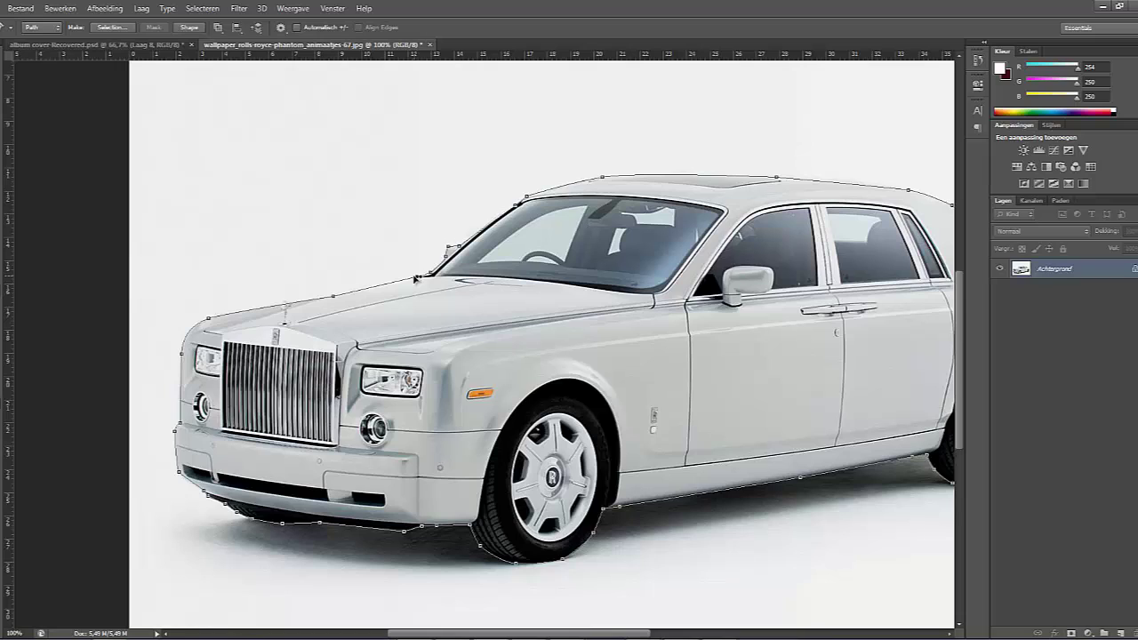
{"action": "left_click", "coordinate": [416, 279]}
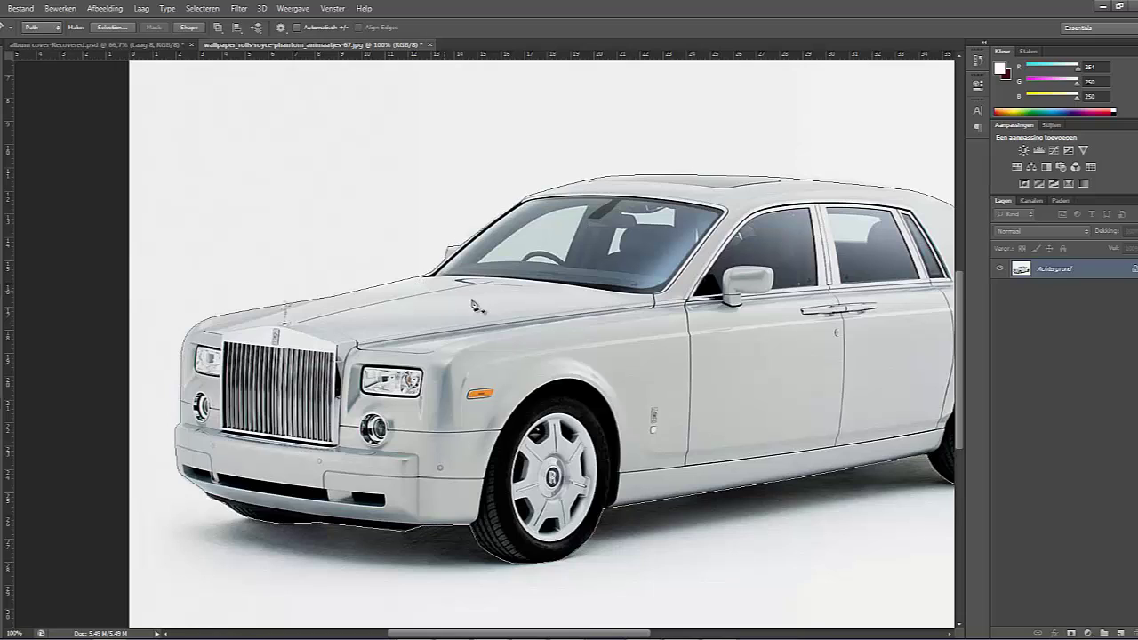
Convert the closed car path into a new anti-aliased selection with a feather radius of 0 pixels
{"action": "right_click", "coordinate": [540, 306]}
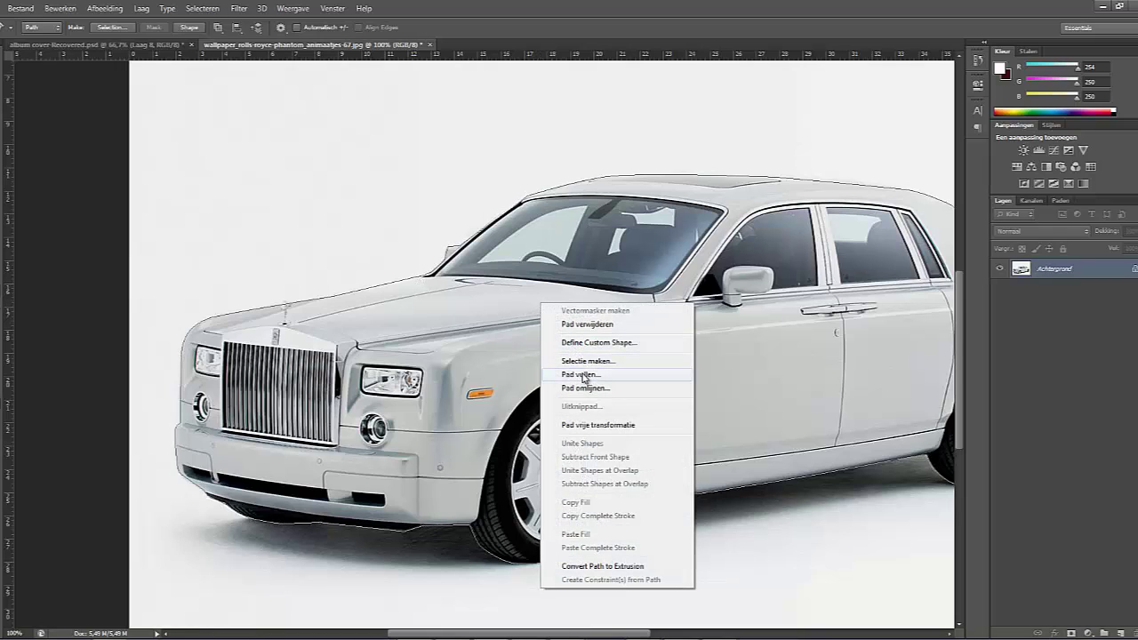
{"action": "left_click", "coordinate": [587, 361]}
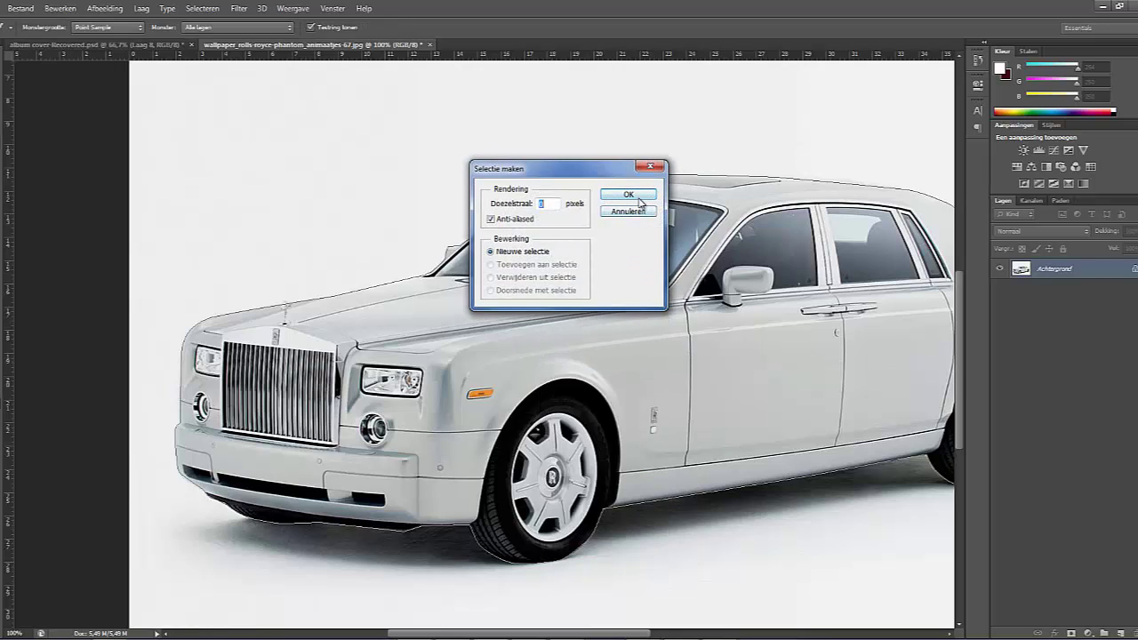
{"action": "left_click", "coordinate": [628, 194]}
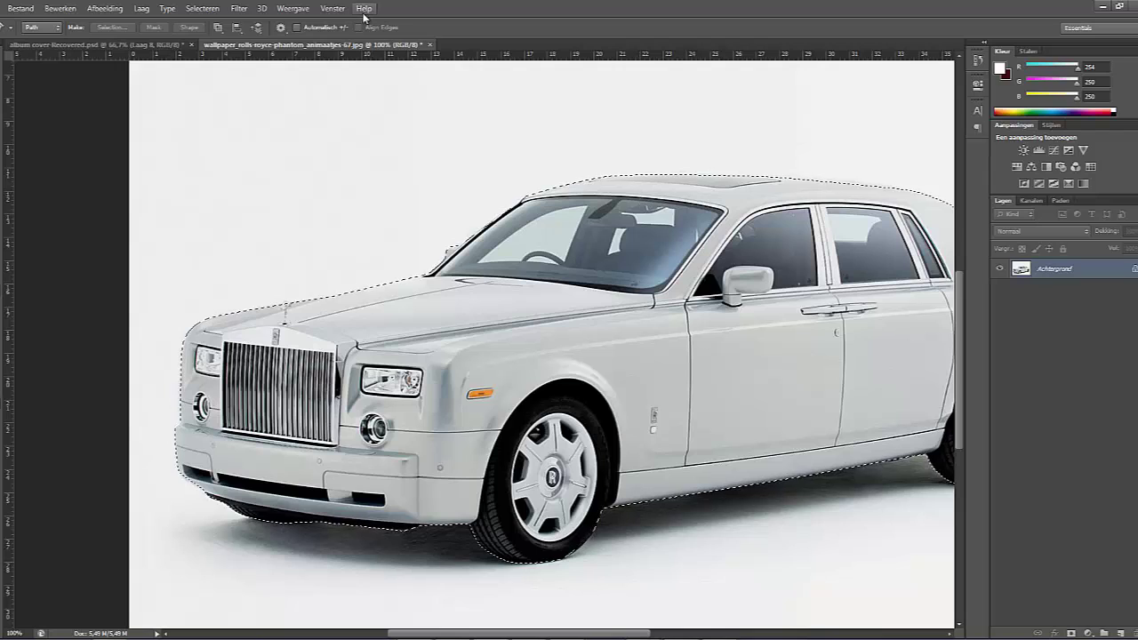
Paste the cut-out car into album cover-Recovered.psd on a new layer directly above layer Laag 6
{"action": "left_click", "coordinate": [96, 43]}
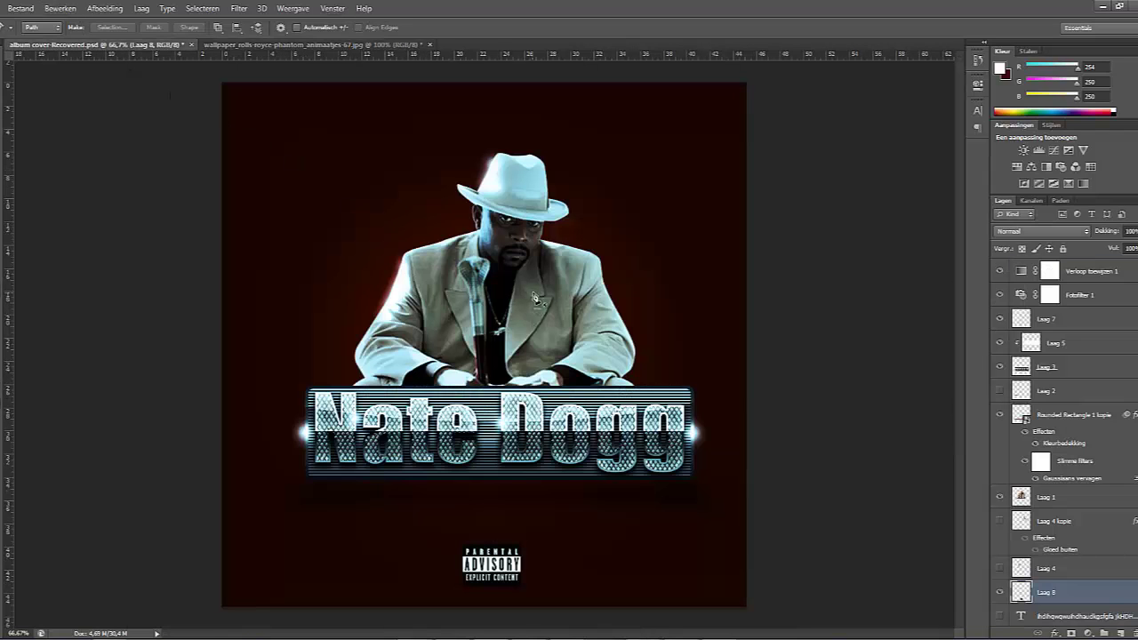
{"action": "scroll", "coordinate": [1101, 502], "scroll_direction": "down", "scroll_amount": 3}
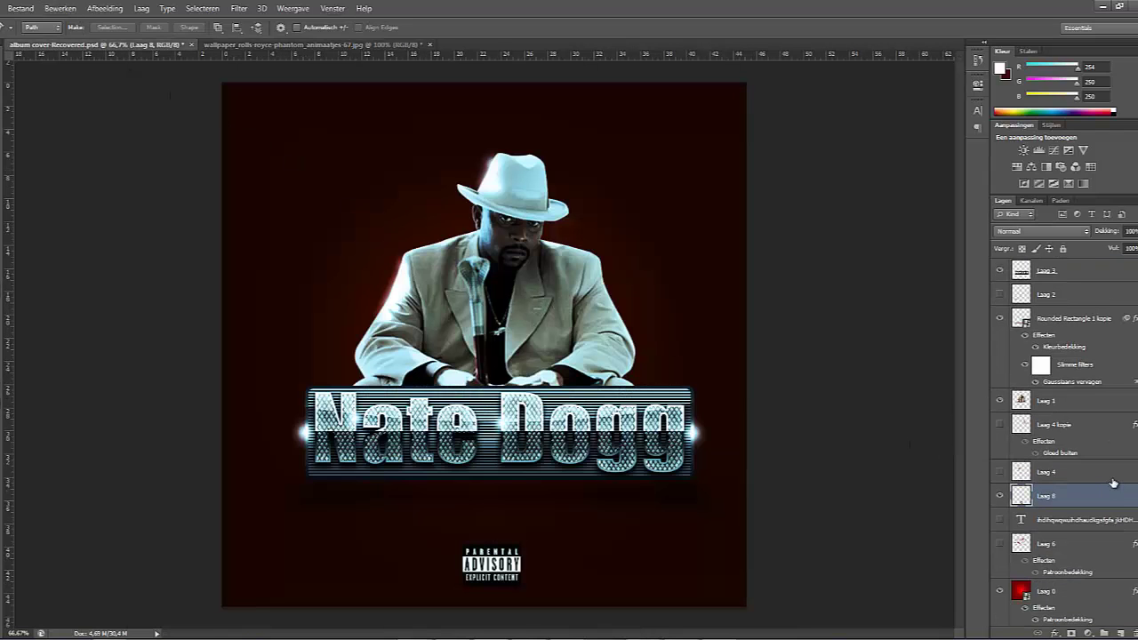
{"action": "left_click", "coordinate": [1067, 546]}
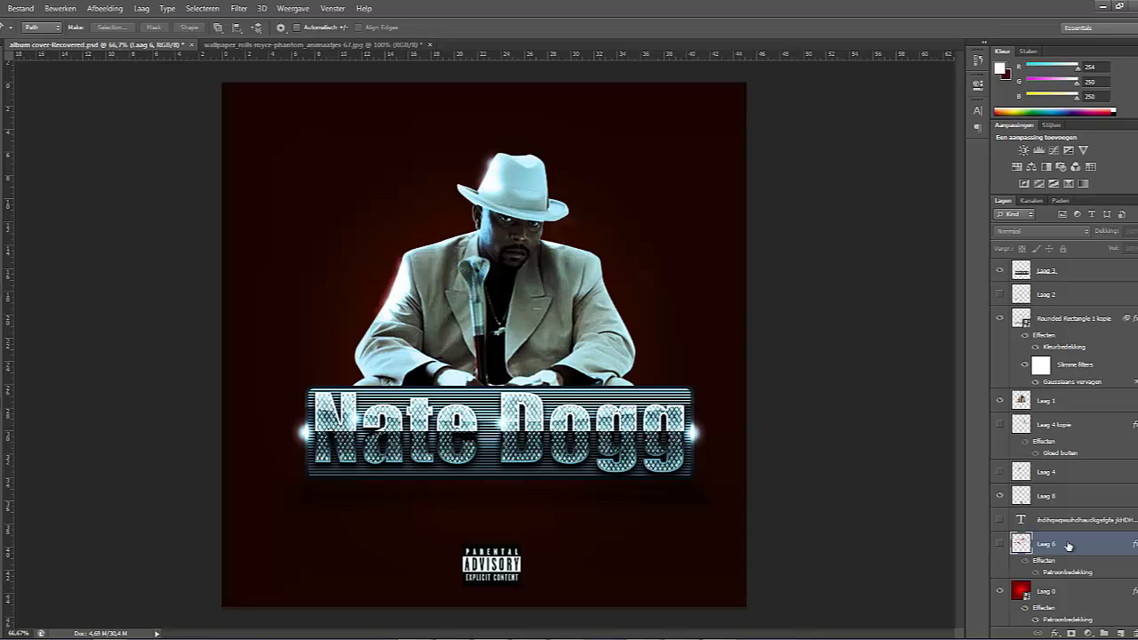
{"action": "key", "text": "ctrl+v"}
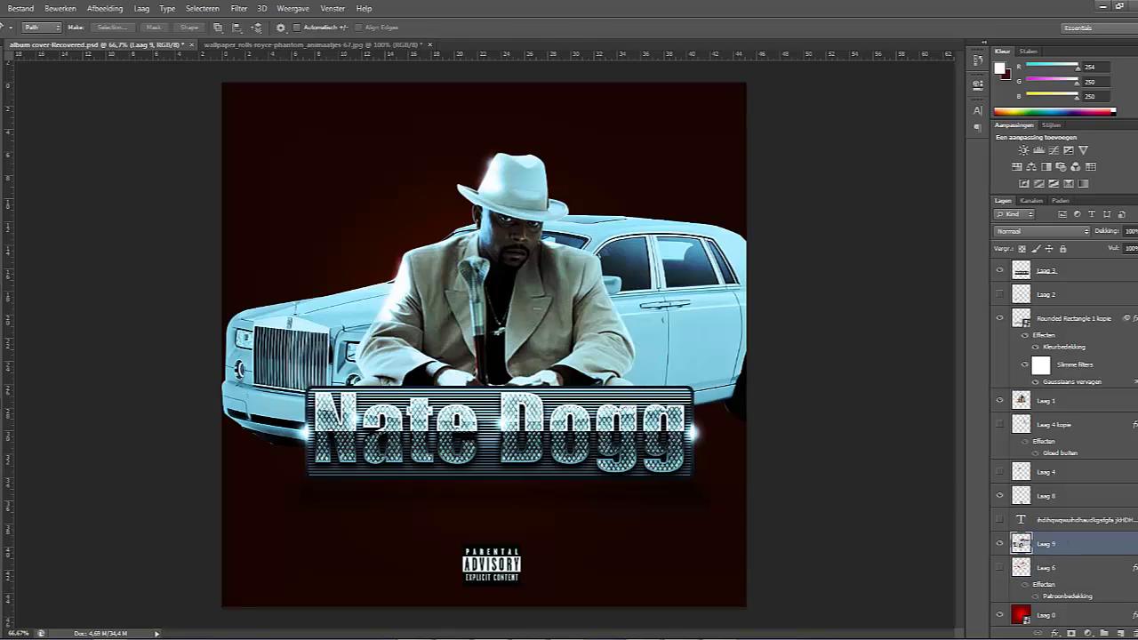
Scale the pasted car down with the transform controls, place it behind the man's shoulder at the cover's left side, and apply the transformation
{"action": "key", "text": "v"}
{"action": "left_click", "coordinate": [158, 27]}
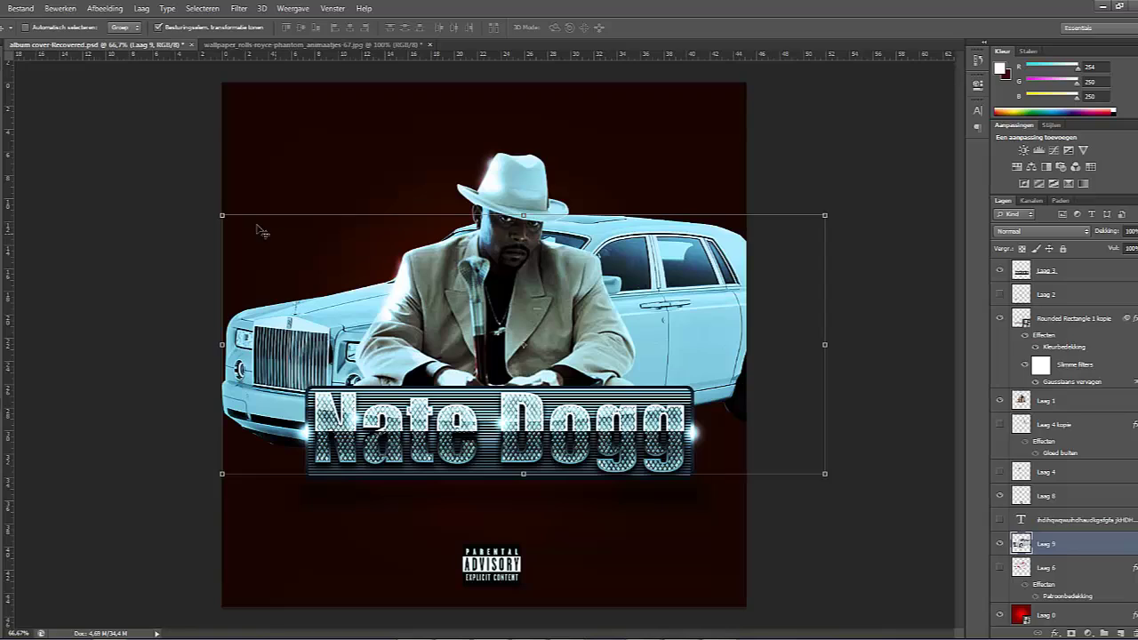
{"action": "left_click_drag", "start_coordinate": [222, 215], "coordinate": [483, 246]}
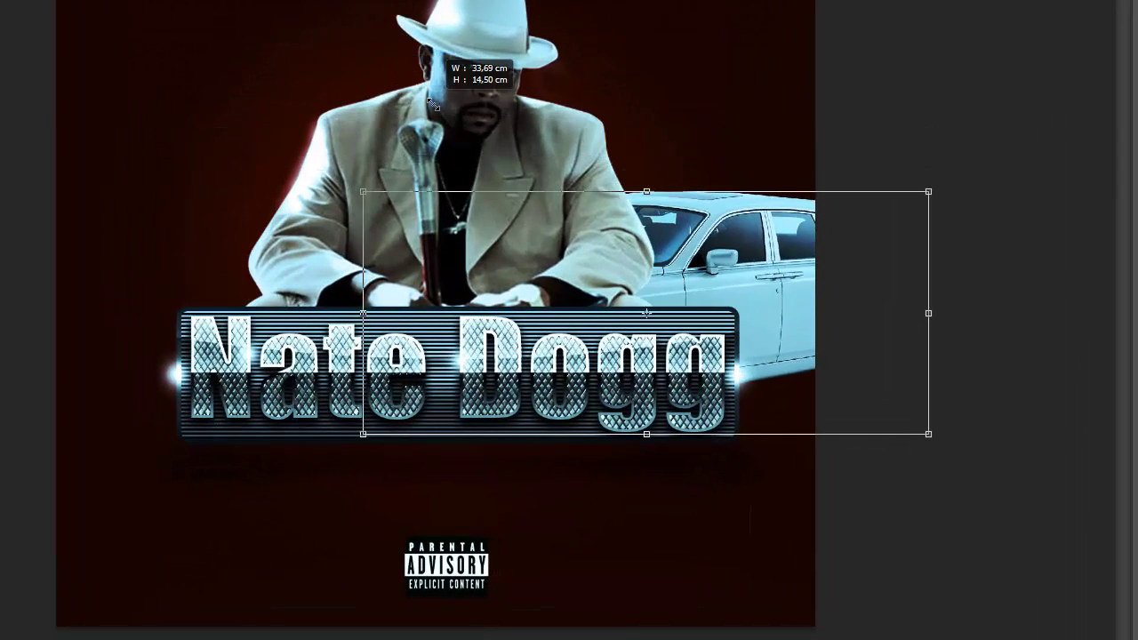
{"action": "left_click_drag", "start_coordinate": [433, 104], "coordinate": [518, 114]}
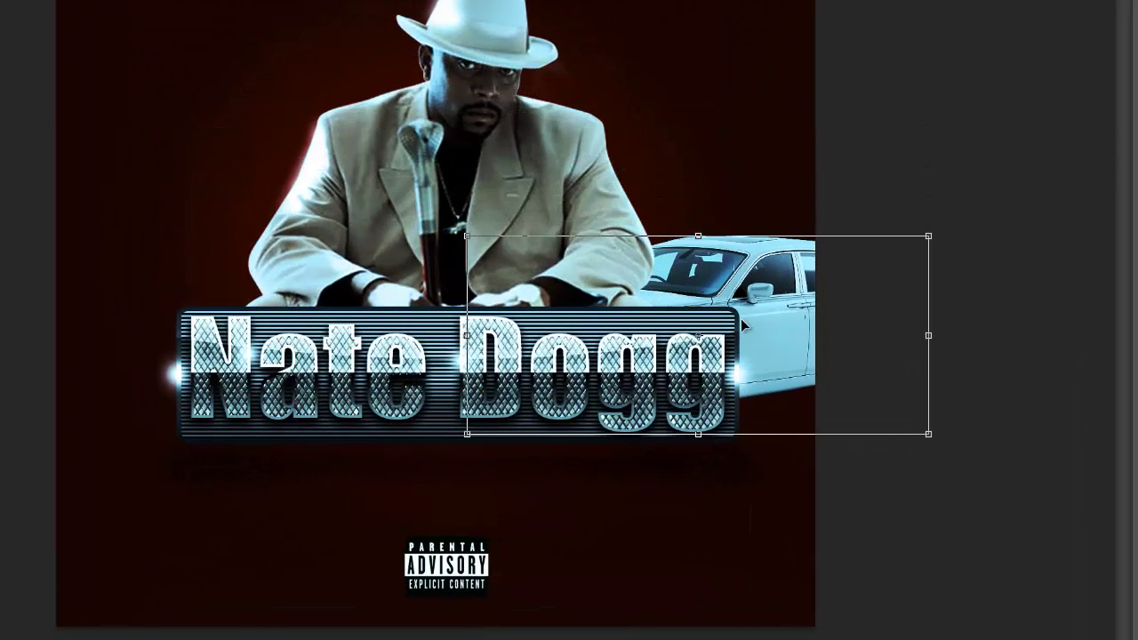
{"action": "left_click_drag", "start_coordinate": [740, 318], "coordinate": [386, 211]}
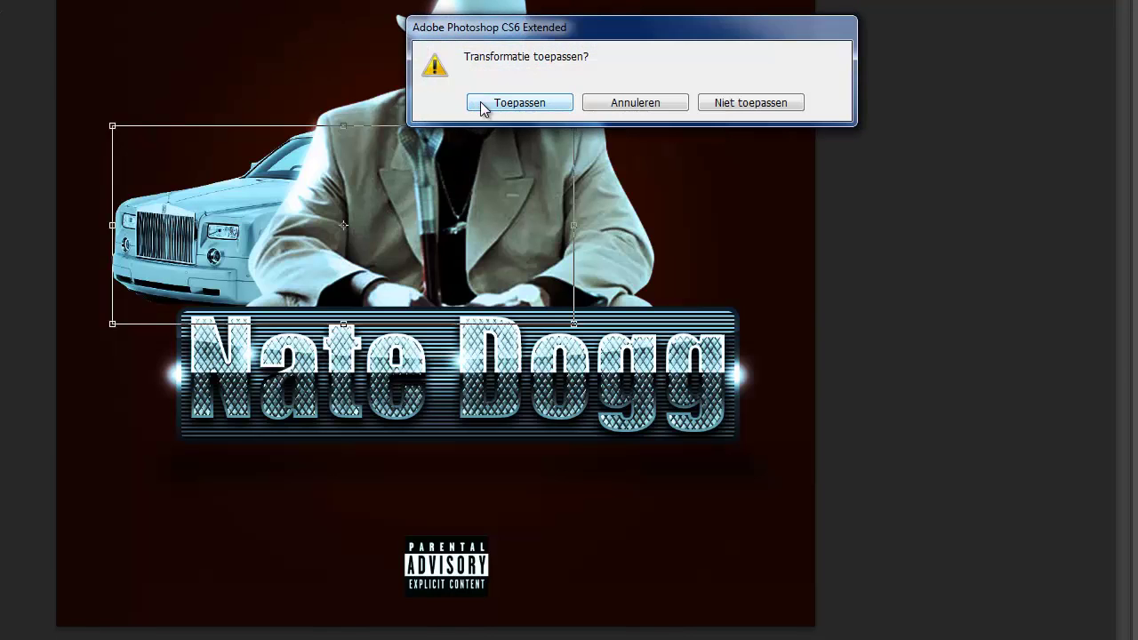
{"action": "left_click", "coordinate": [480, 104]}
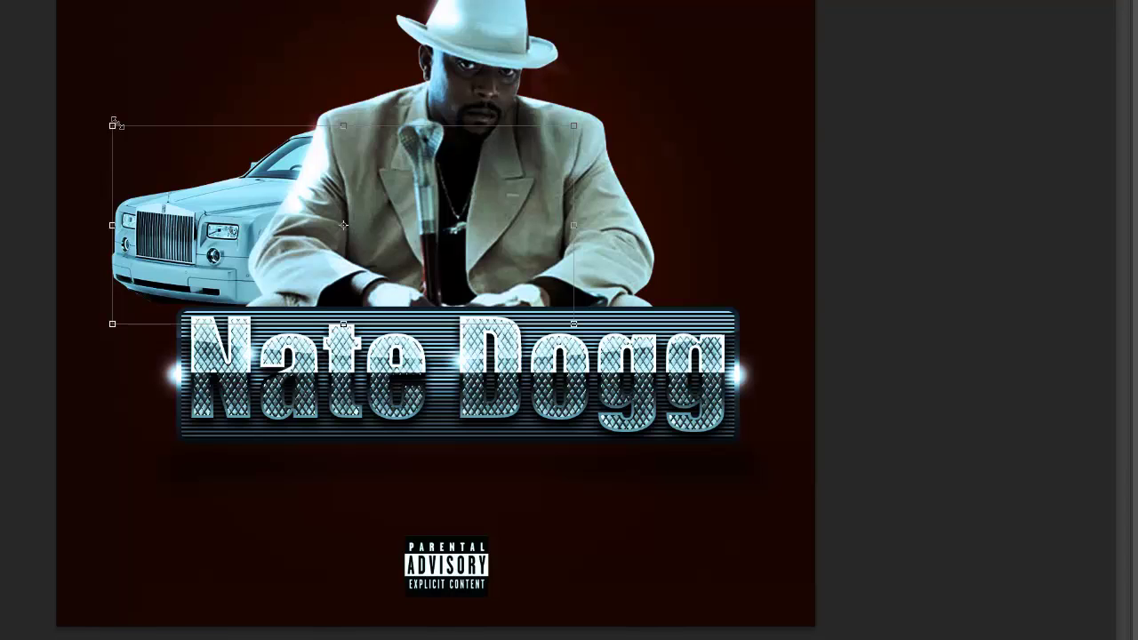
Shrink the car further and shift it left so its front shows beside the man's arm, applying the transformation
{"action": "left_click_drag", "start_coordinate": [114, 122], "coordinate": [216, 135]}
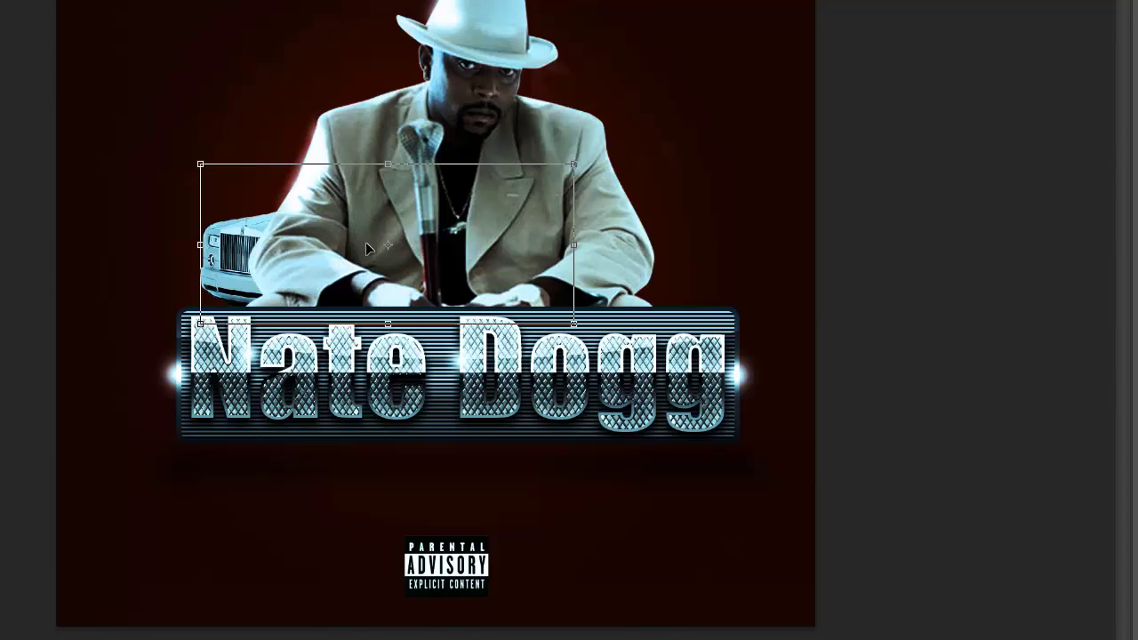
{"action": "left_click_drag", "start_coordinate": [365, 242], "coordinate": [298, 235]}
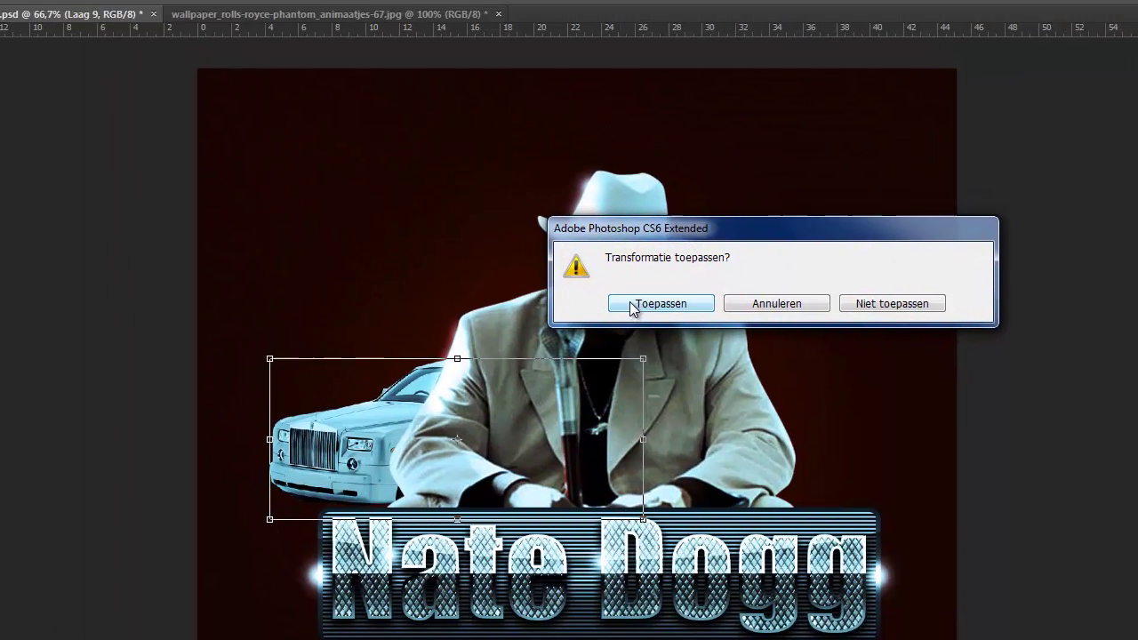
{"action": "left_click", "coordinate": [490, 105]}
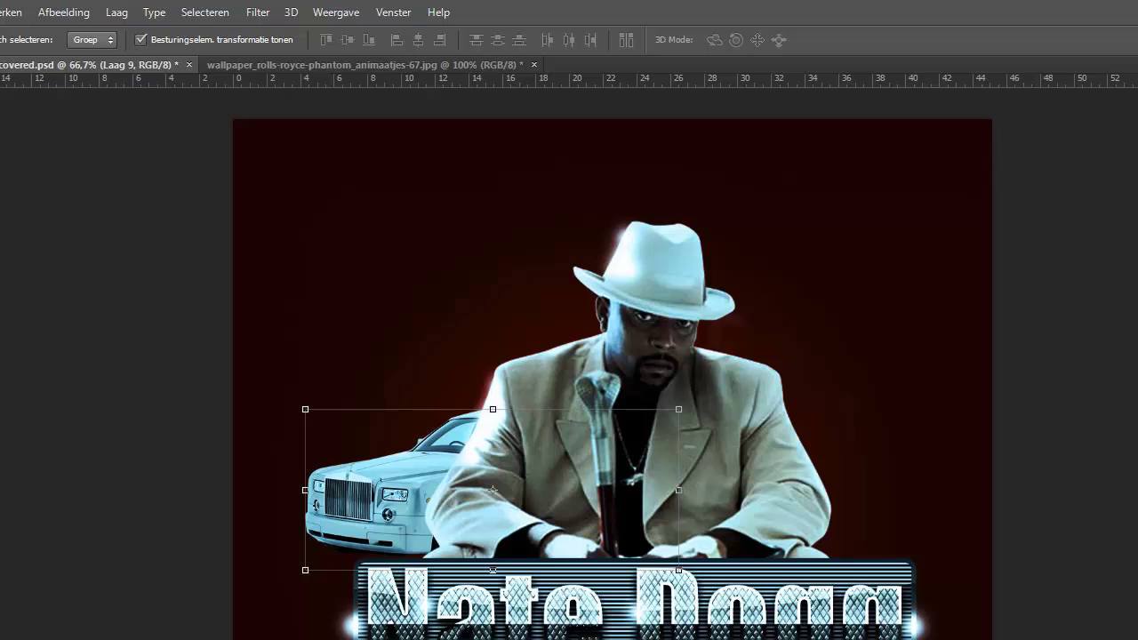
Duplicate the car layer Laag 9 and flip the copy horizontally
{"action": "left_click", "coordinate": [909, 297]}
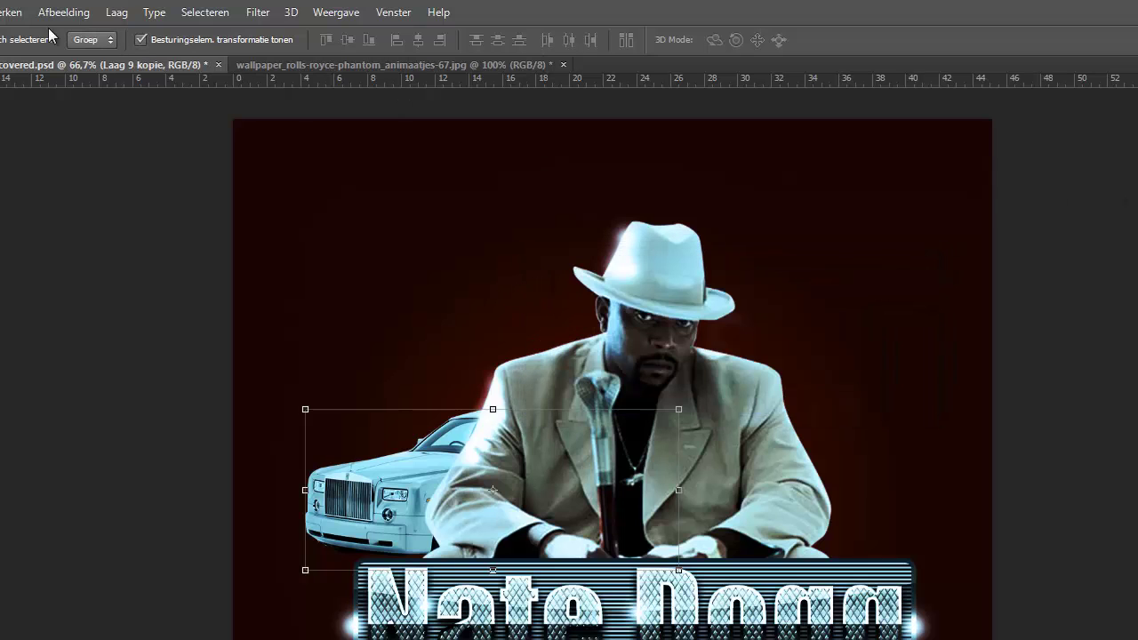
{"action": "left_click", "coordinate": [3, 12]}
{"action": "mouse_move", "coordinate": [139, 365]}
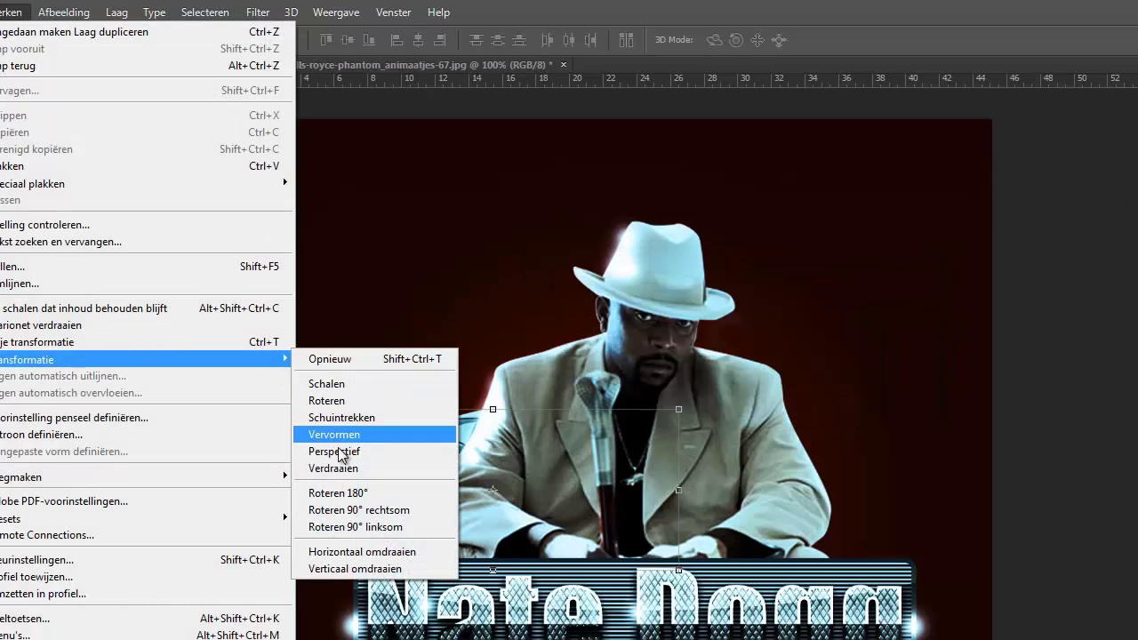
{"action": "left_click", "coordinate": [392, 552]}
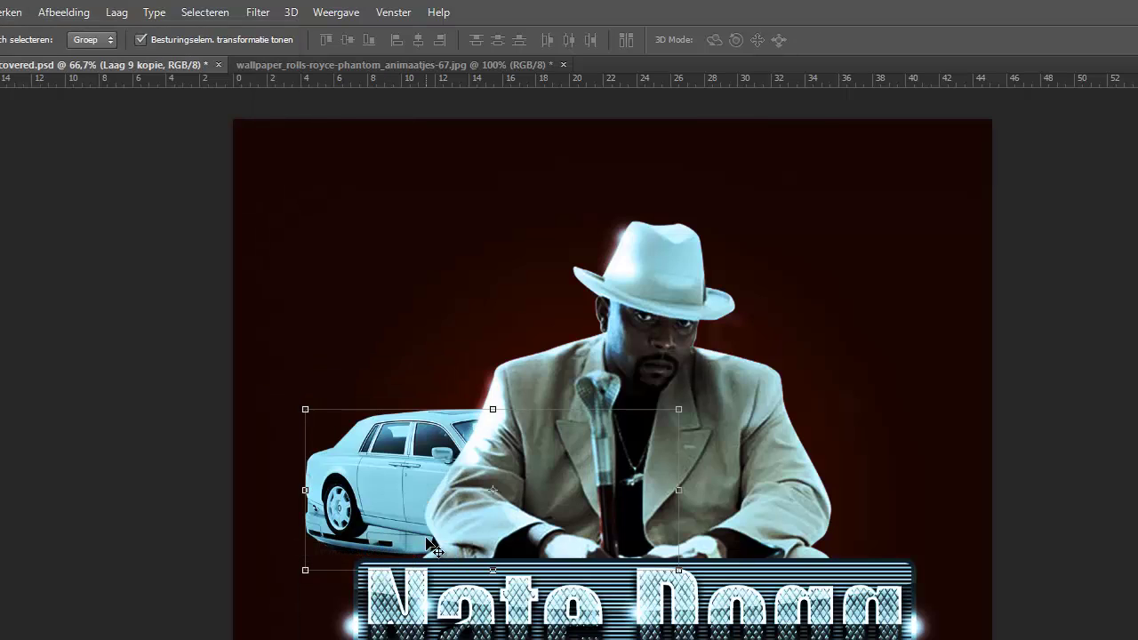
Move the flipped car copy straight across to the man's other side, so its front mirrors the first car
{"action": "key", "text": "shift+Right"}
{"action": "key", "text": "shift+Right"}
{"action": "key", "text": "shift+Right"}
{"action": "key", "text": "shift+Right"}
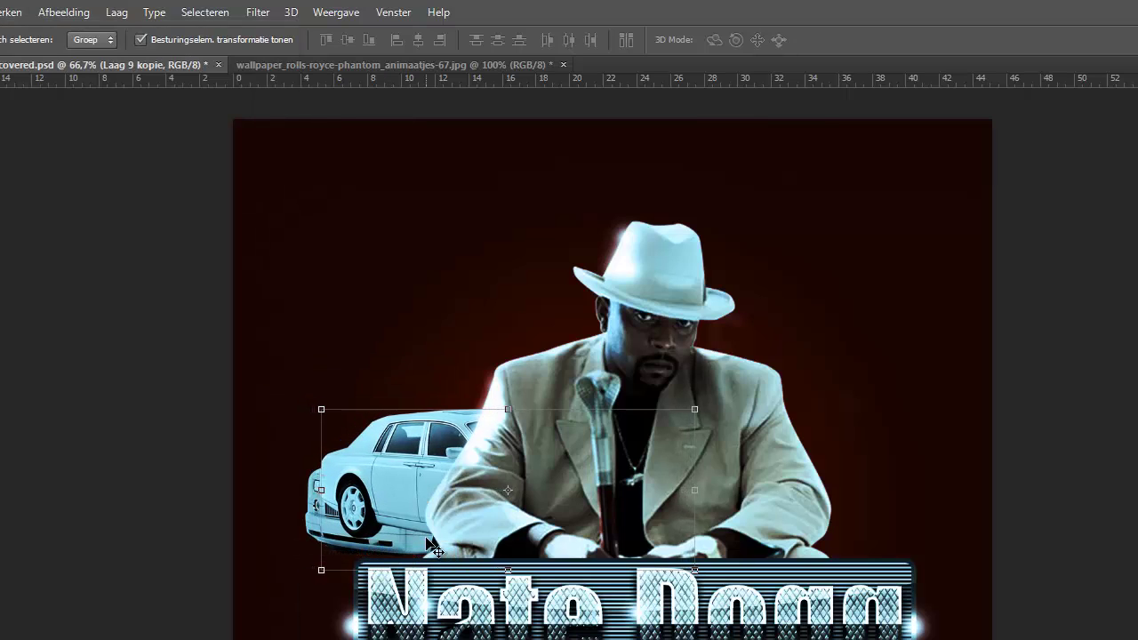
{"action": "key", "text": "shift+Right"}
{"action": "key", "text": "shift+Right"}
{"action": "key", "text": "shift+Right"}
{"action": "key", "text": "shift+Right"}
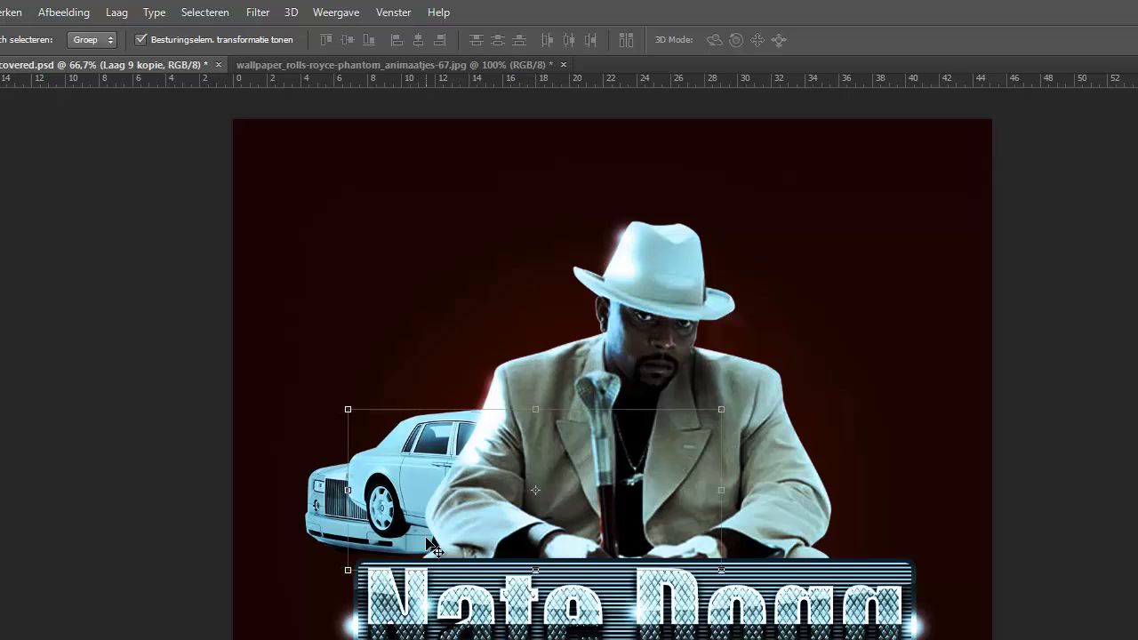
{"action": "key", "text": "shift+Right"}
{"action": "key", "text": "shift+Right"}
{"action": "key", "text": "shift+Right"}
{"action": "key", "text": "shift+Right"}
{"action": "key", "text": "shift+Right"}
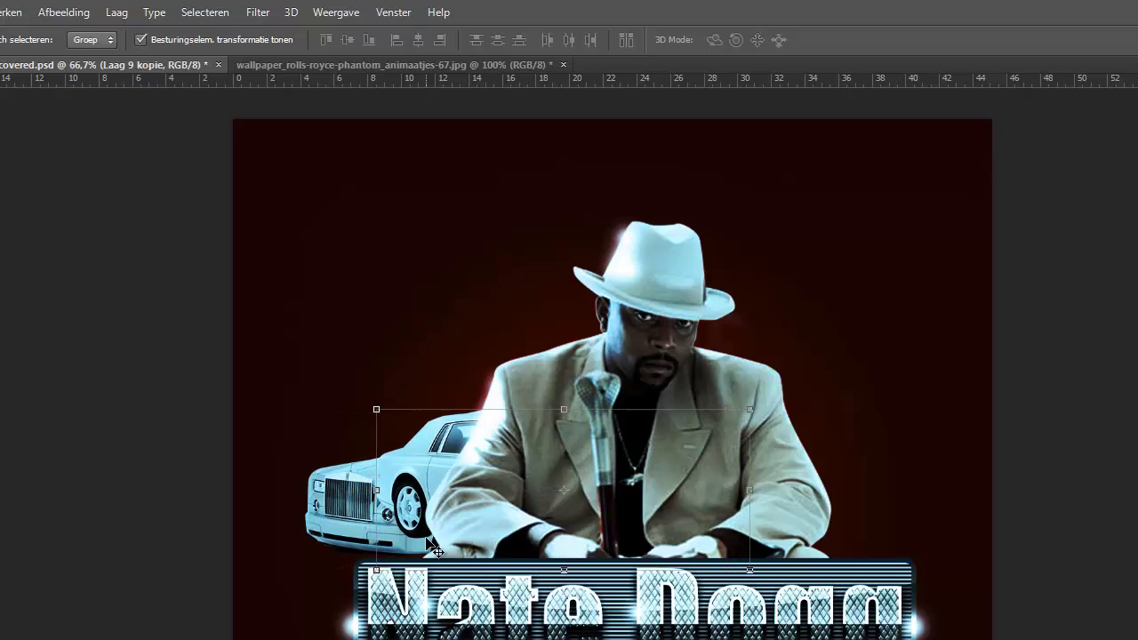
{"action": "key", "text": "shift+Right"}
{"action": "key", "text": "shift+Right"}
{"action": "key", "text": "shift+Right"}
{"action": "key", "text": "shift+Right"}
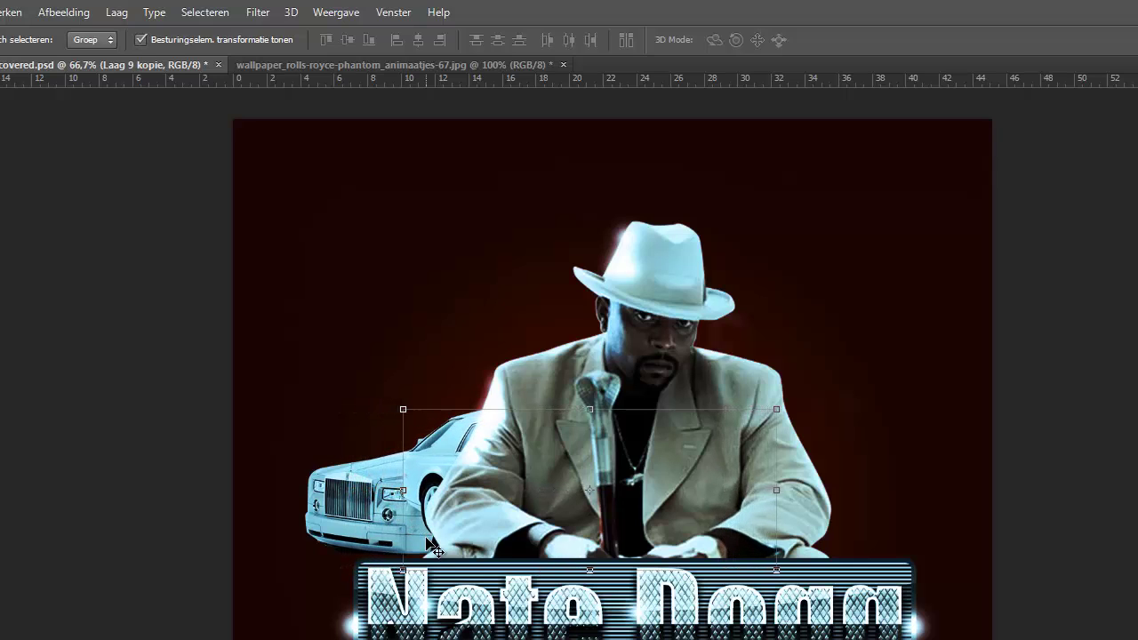
{"action": "key", "text": "shift+Right"}
{"action": "key", "text": "shift+Right"}
{"action": "key", "text": "shift+Right"}
{"action": "key", "text": "shift+Right"}
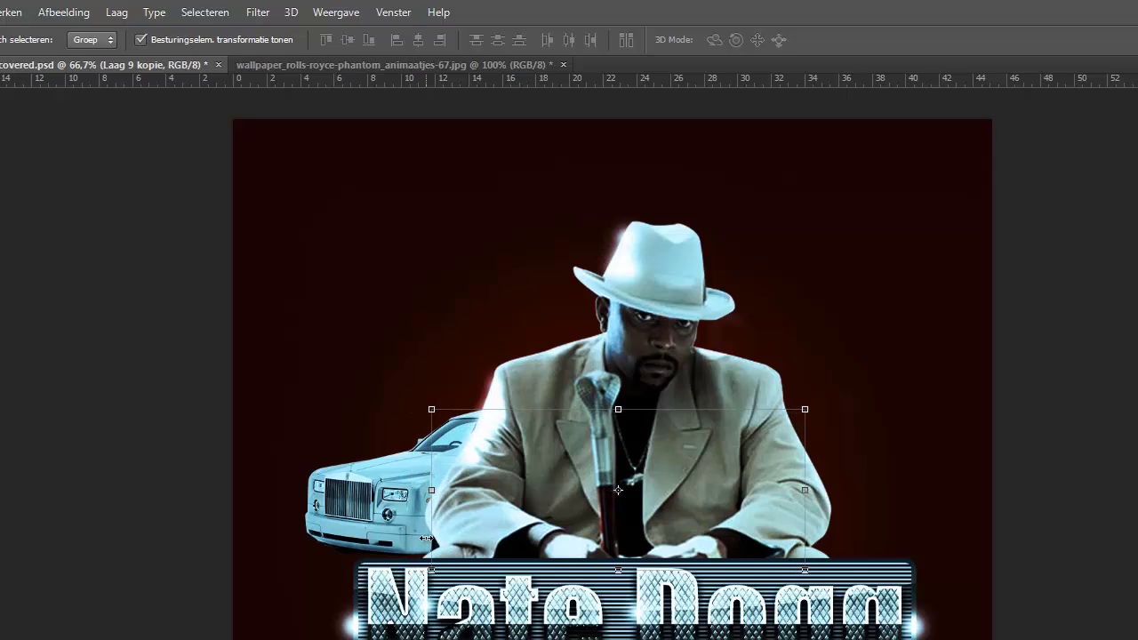
{"action": "key", "text": "shift+Right"}
{"action": "key", "text": "shift+Right"}
{"action": "key", "text": "shift+Right"}
{"action": "key", "text": "shift+Right"}
{"action": "key", "text": "shift+Right"}
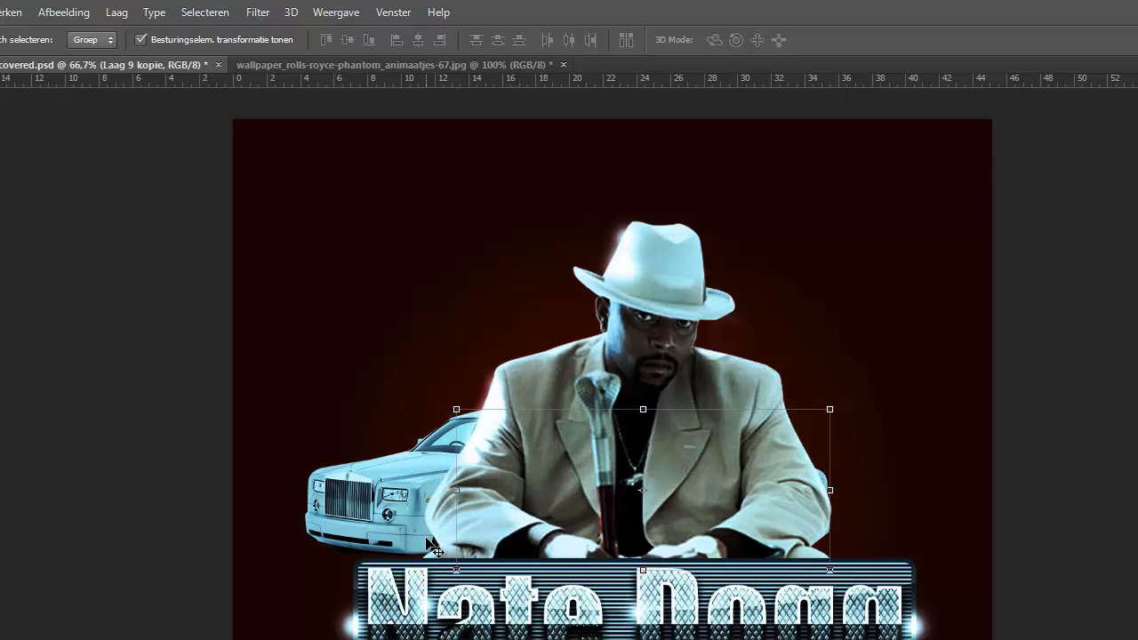
{"action": "key", "text": "shift+Right"}
{"action": "key", "text": "shift+Right"}
{"action": "key", "text": "shift+Right"}
{"action": "key", "text": "shift+Right"}
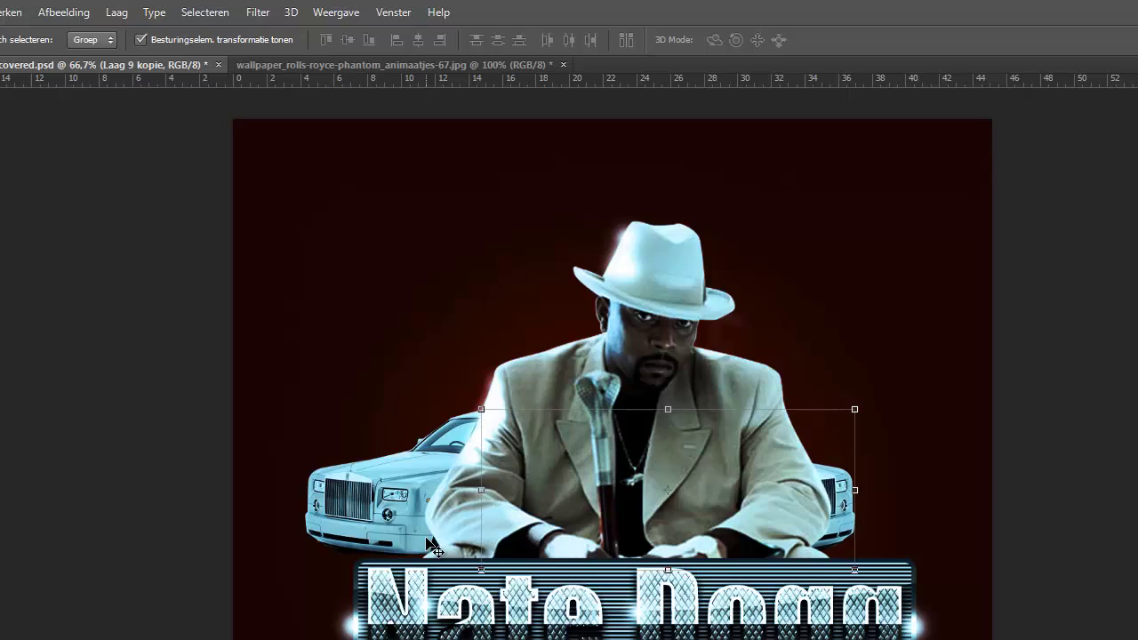
{"action": "key", "text": "shift+Right"}
{"action": "key", "text": "shift+Right"}
{"action": "key", "text": "shift+Right"}
{"action": "key", "text": "shift+Right"}
{"action": "key", "text": "shift+Right"}
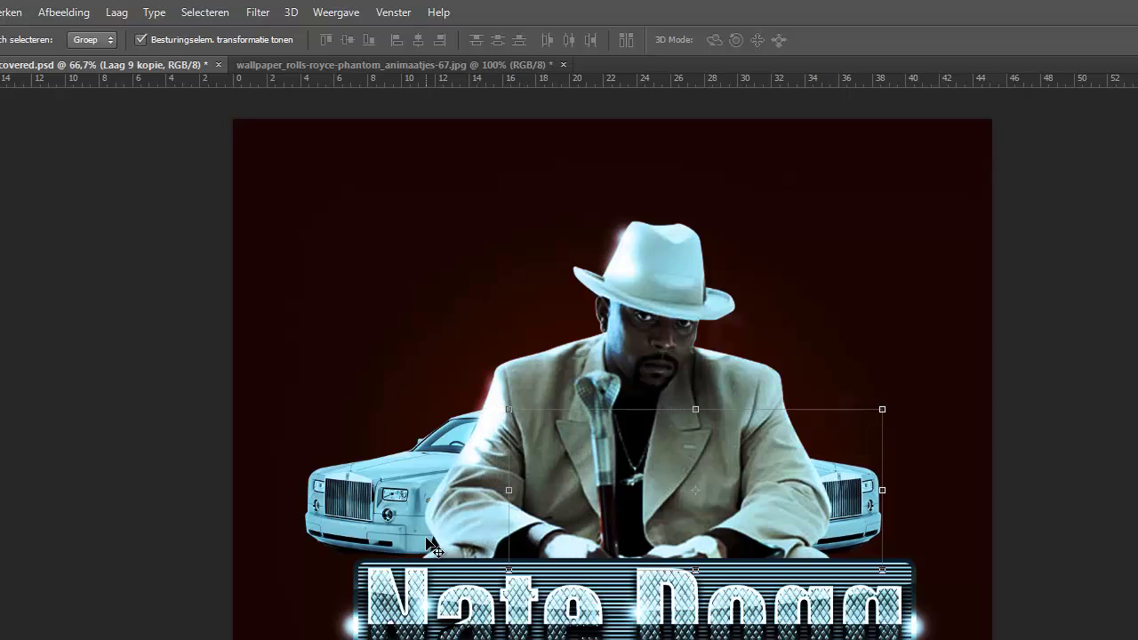
{"action": "key", "text": "shift+Right"}
{"action": "key", "text": "shift+Right"}
{"action": "key", "text": "shift+Right"}
{"action": "key", "text": "shift+Right"}
{"action": "key", "text": "shift+Right"}
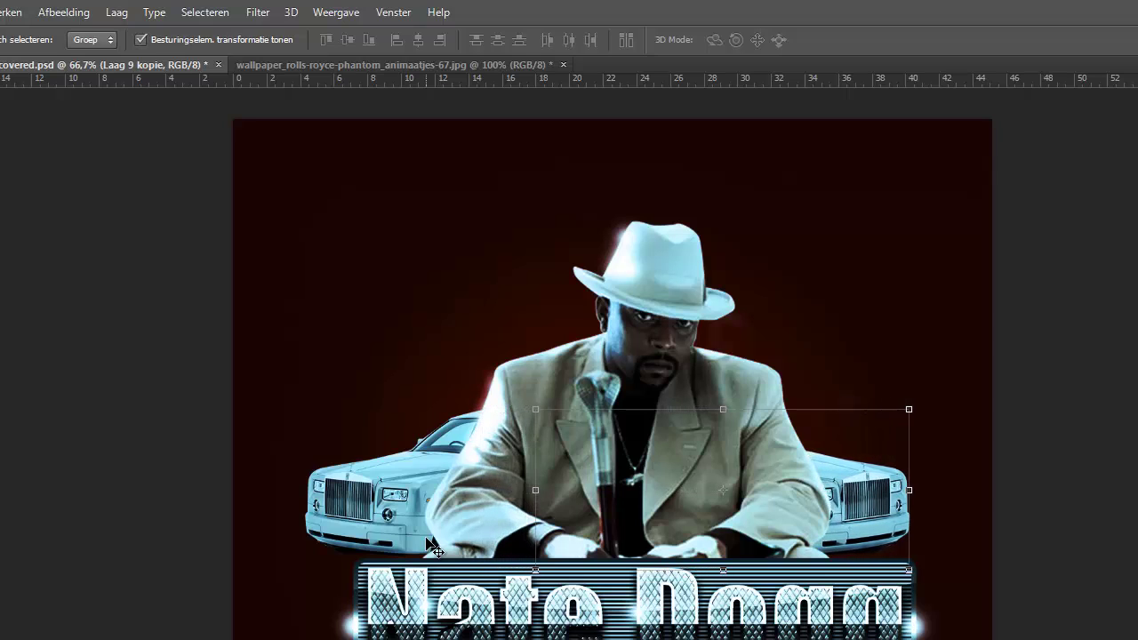
{"action": "key", "text": "shift+Right"}
{"action": "key", "text": "shift+Right"}
{"action": "key", "text": "shift+Right"}
{"action": "key", "text": "shift+Right"}
{"action": "key", "text": "shift+Right"}
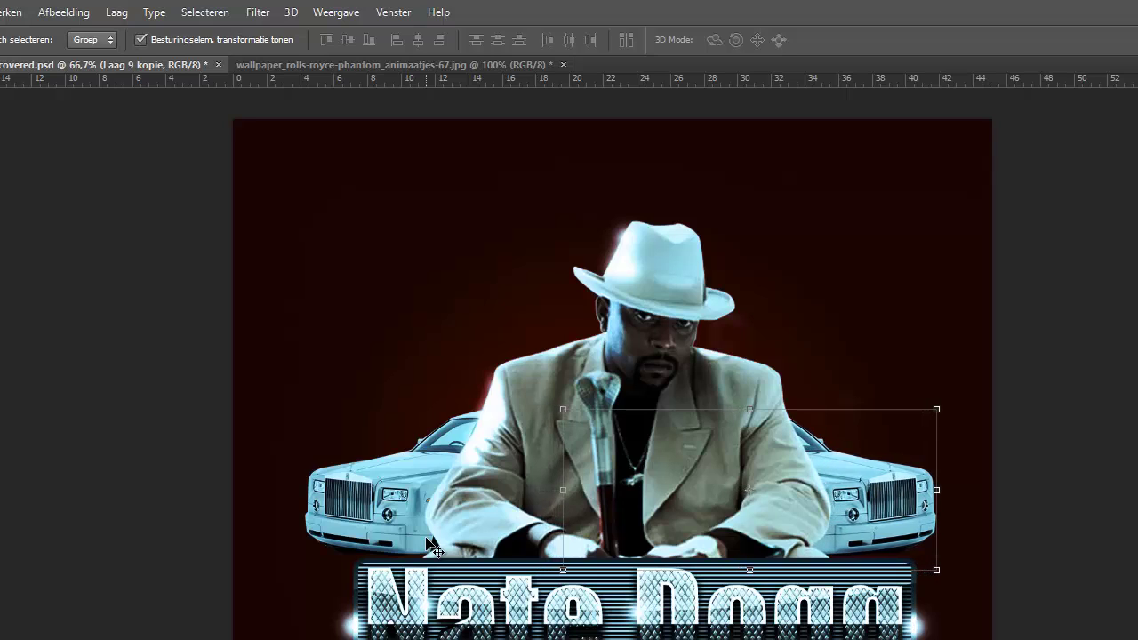
Nudge the flipped car copy farther out from the man's arm, fine-tune it slightly back inward, and hide the transform controls
{"action": "key", "text": "shift+Right"}
{"action": "key", "text": "shift+Right"}
{"action": "key", "text": "shift+Right"}
{"action": "key", "text": "shift+Right"}
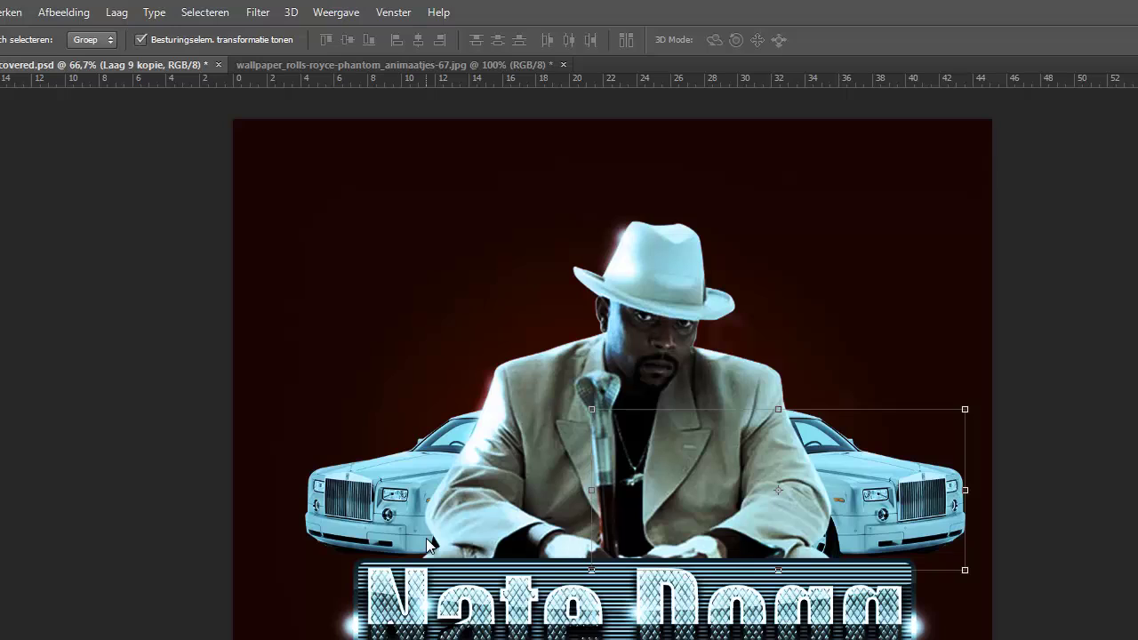
{"action": "key", "text": "Left"}
{"action": "key", "text": "Left"}
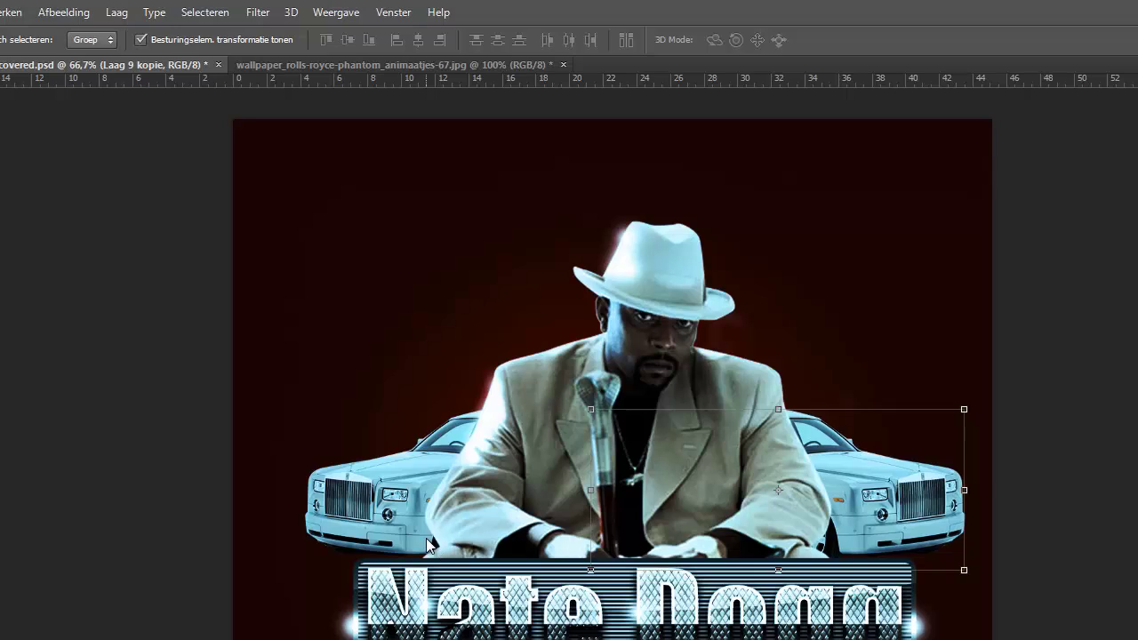
{"action": "key", "text": "Left"}
{"action": "key", "text": "Left"}
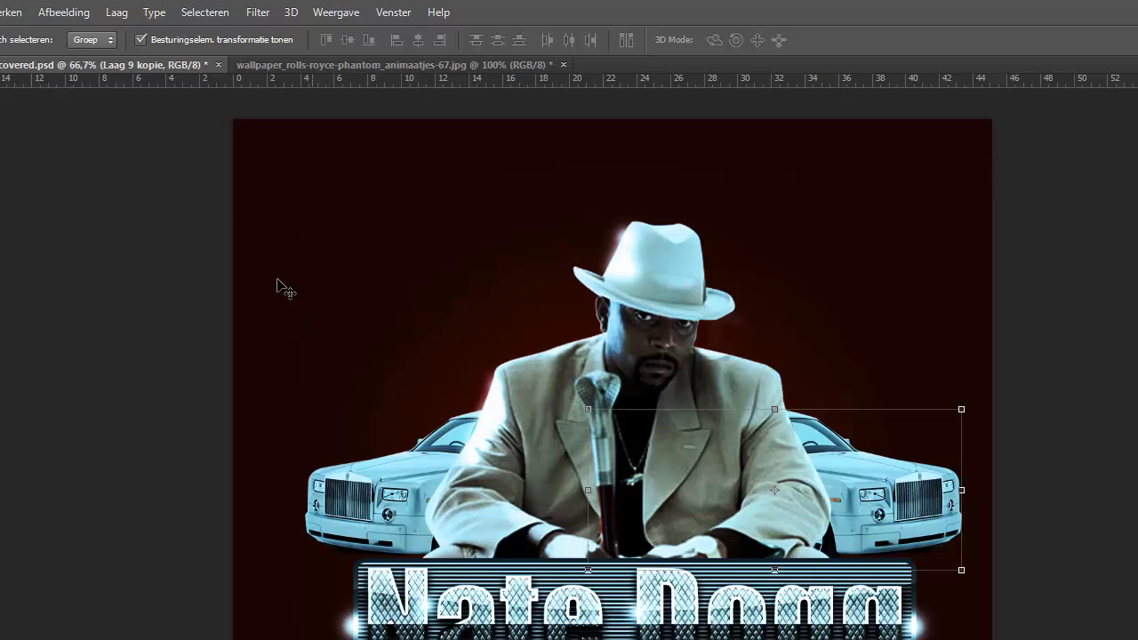
{"action": "left_click", "coordinate": [167, 40]}
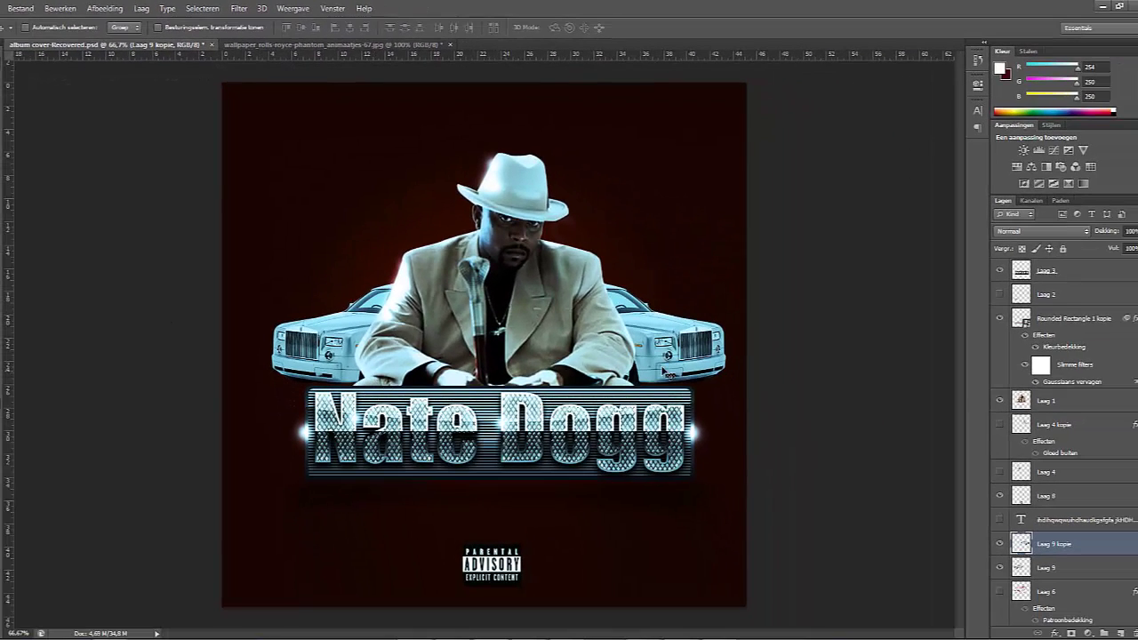
Add a new layer above the gradient map layer Verloop toewijzen 1 and set its blend mode to Bedekken
{"action": "scroll", "coordinate": [1087, 298], "scroll_direction": "up", "scroll_amount": 2}
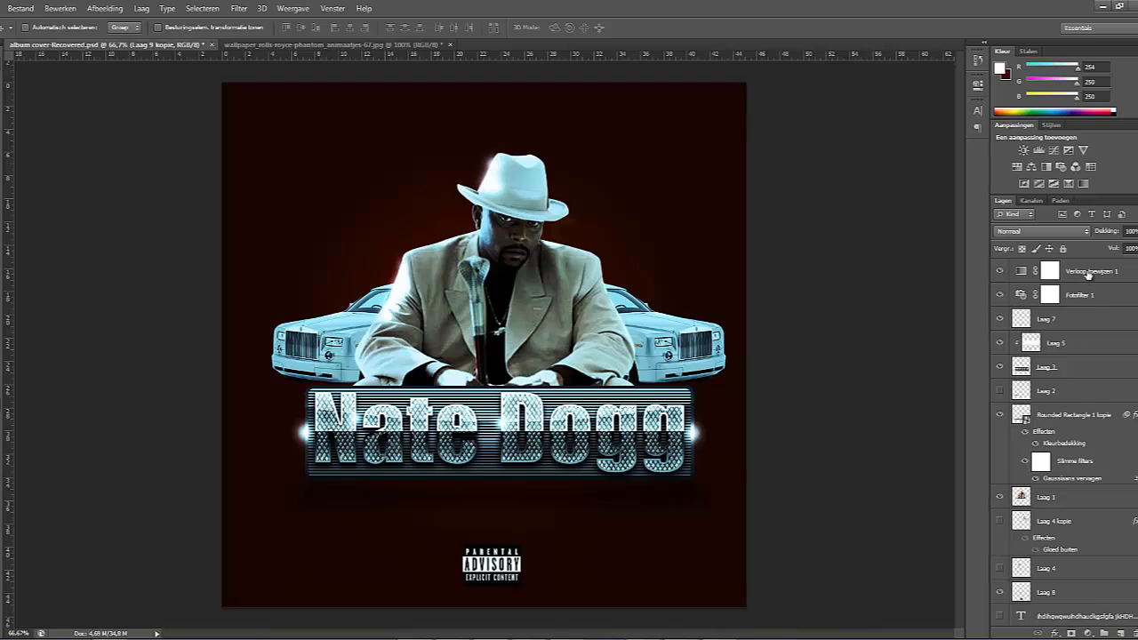
{"action": "left_click", "coordinate": [1087, 272]}
{"action": "left_click", "coordinate": [1104, 632]}
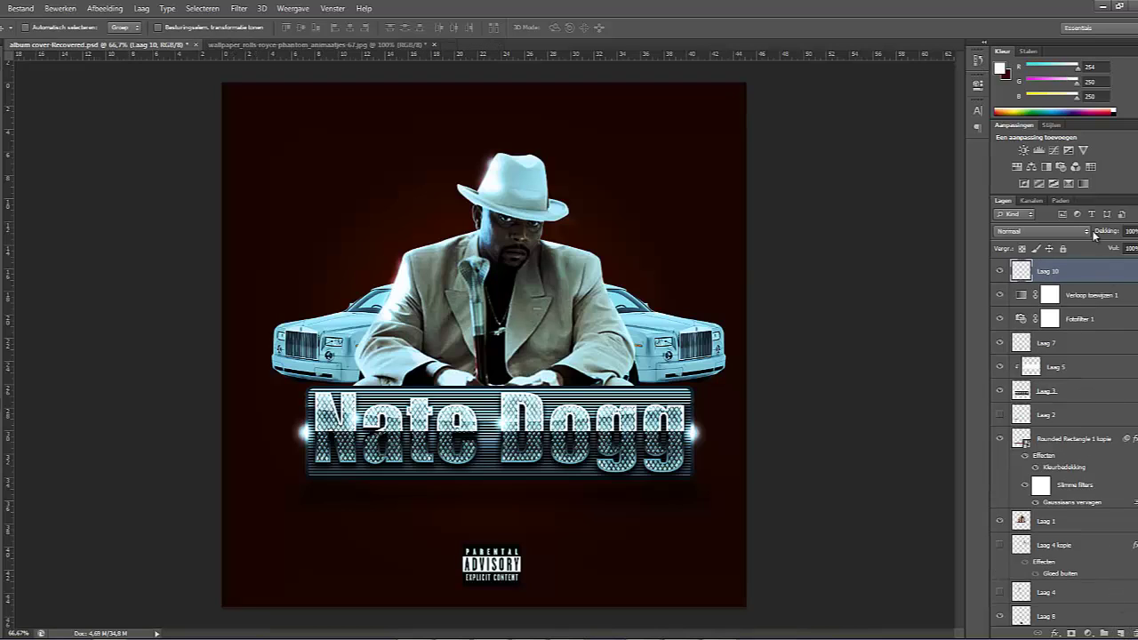
{"action": "left_click", "coordinate": [1040, 231]}
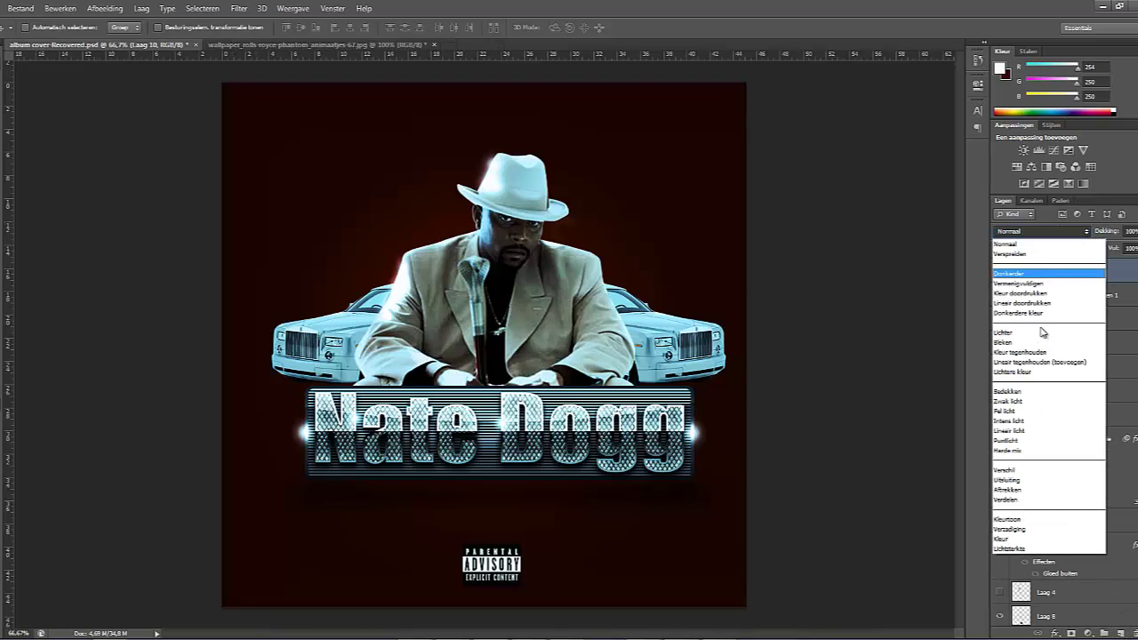
{"action": "left_click", "coordinate": [1011, 391]}
Set the foreground colour to near-black 030000 and activate the Brush tool
{"action": "left_click", "coordinate": [1000, 68]}
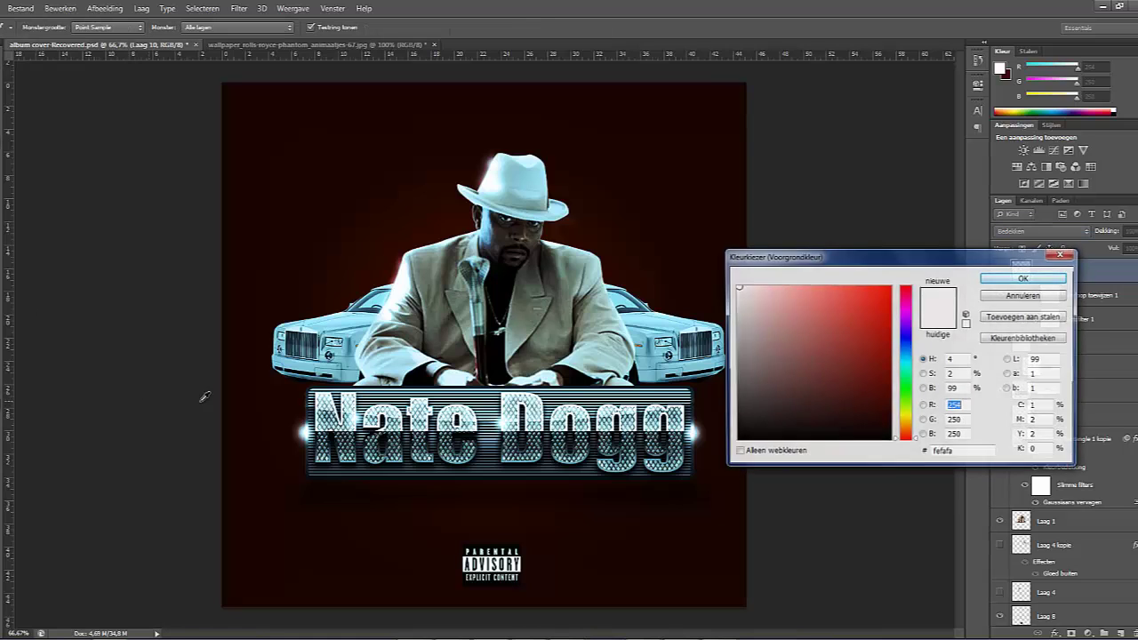
{"action": "left_click", "coordinate": [889, 440]}
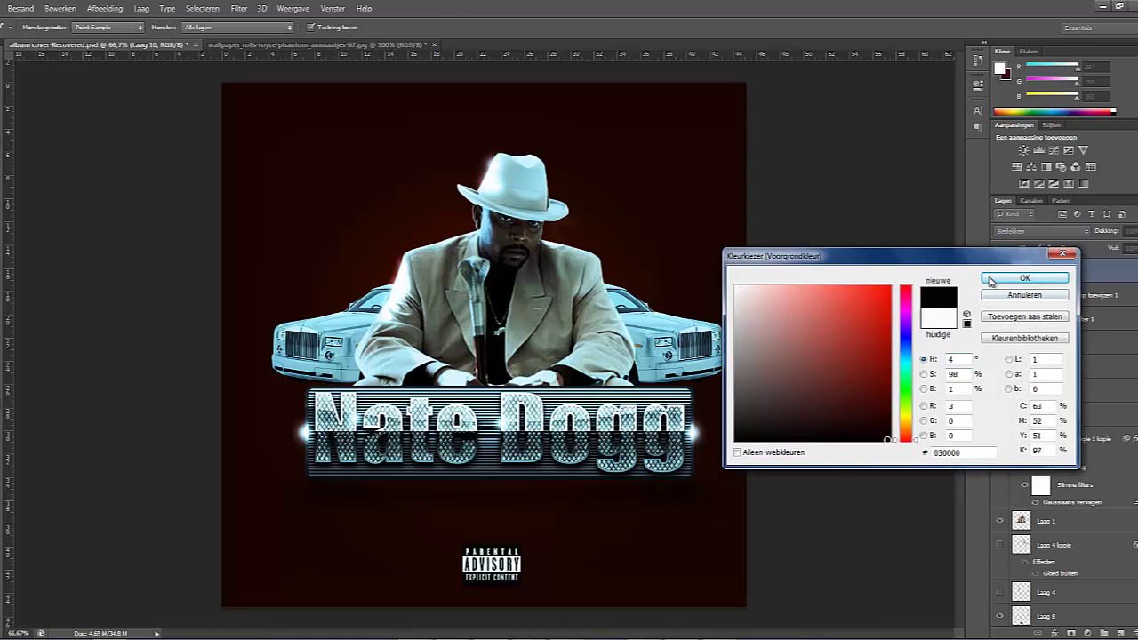
{"action": "left_click", "coordinate": [1024, 278]}
{"action": "key", "text": "b"}
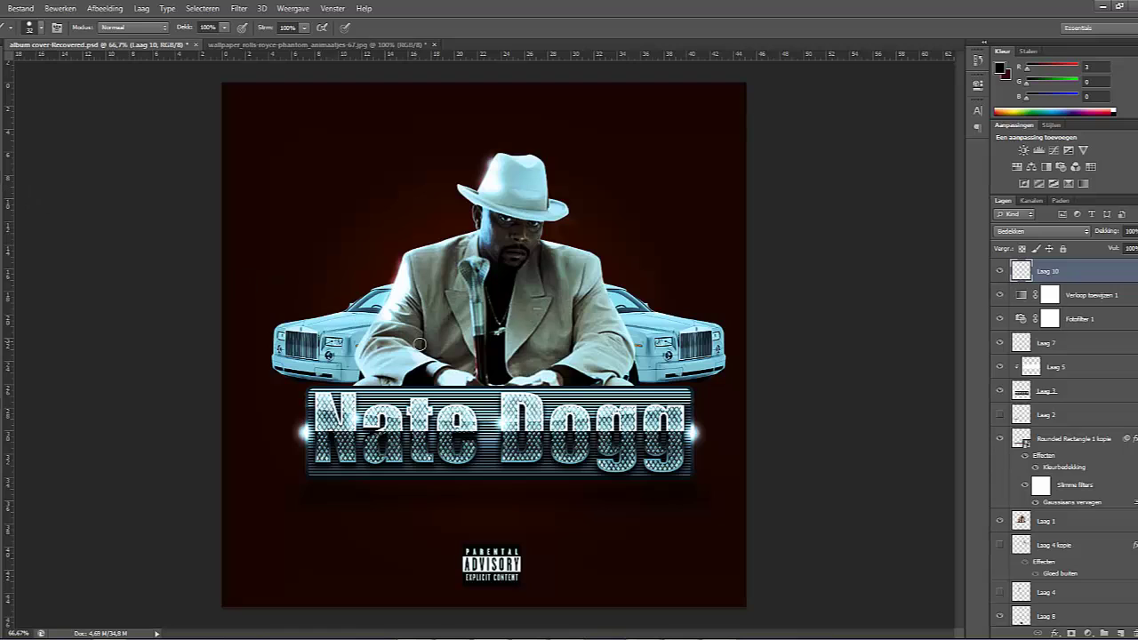
{"action": "left_click_drag", "start_coordinate": [423, 315], "coordinate": [423, 333]}
{"action": "left_click", "coordinate": [58, 9]}
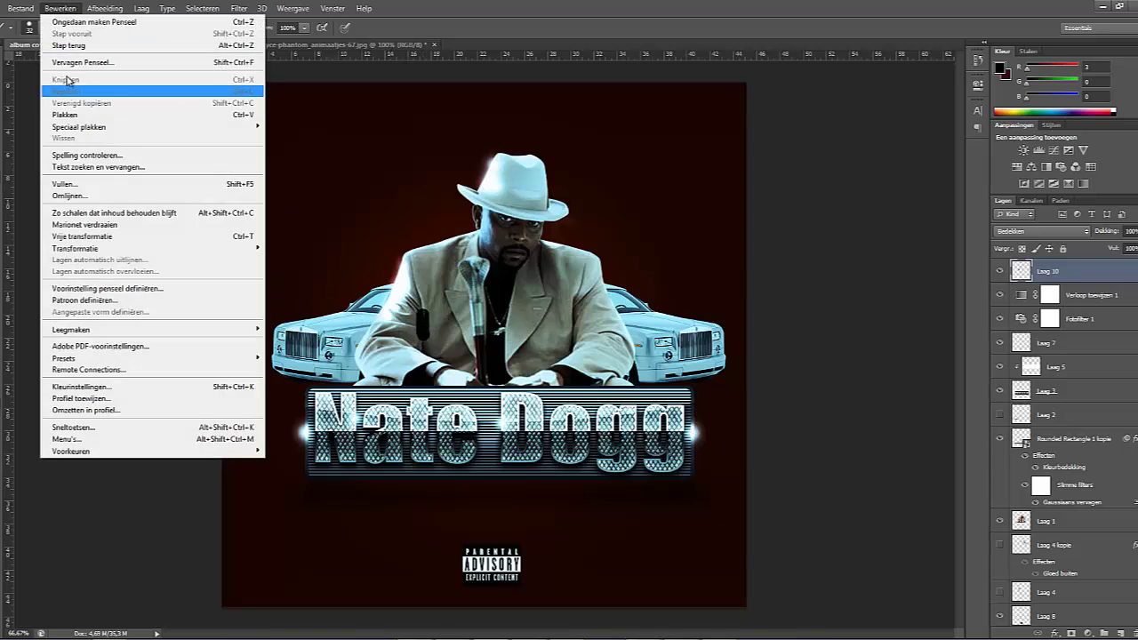
{"action": "left_click", "coordinate": [57, 9]}
{"action": "left_click", "coordinate": [57, 9]}
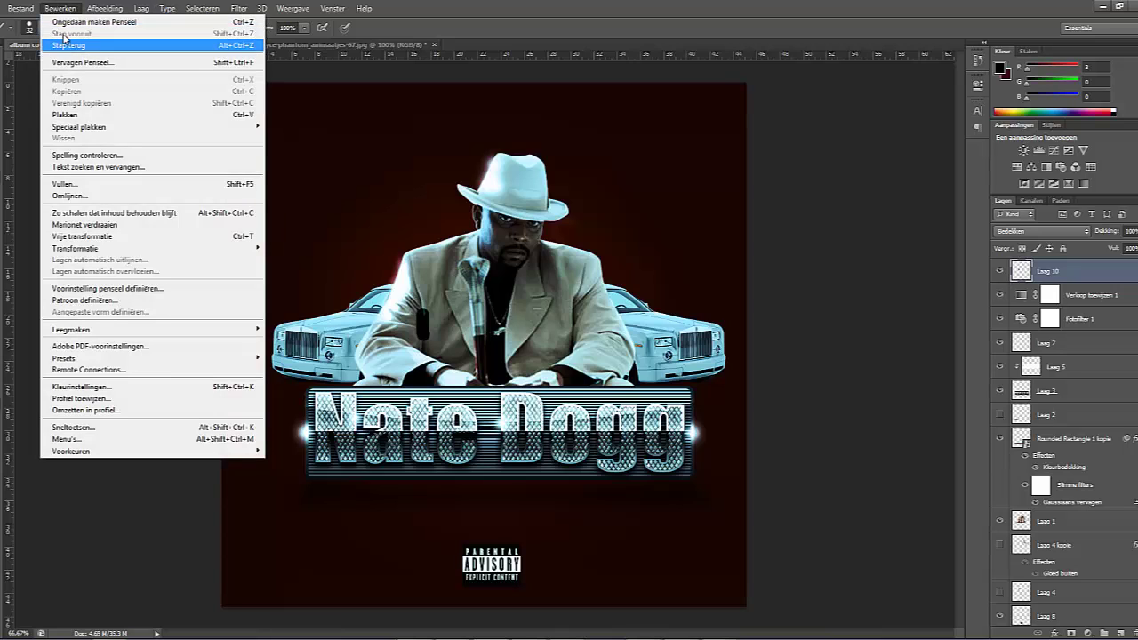
{"action": "left_click", "coordinate": [64, 25]}
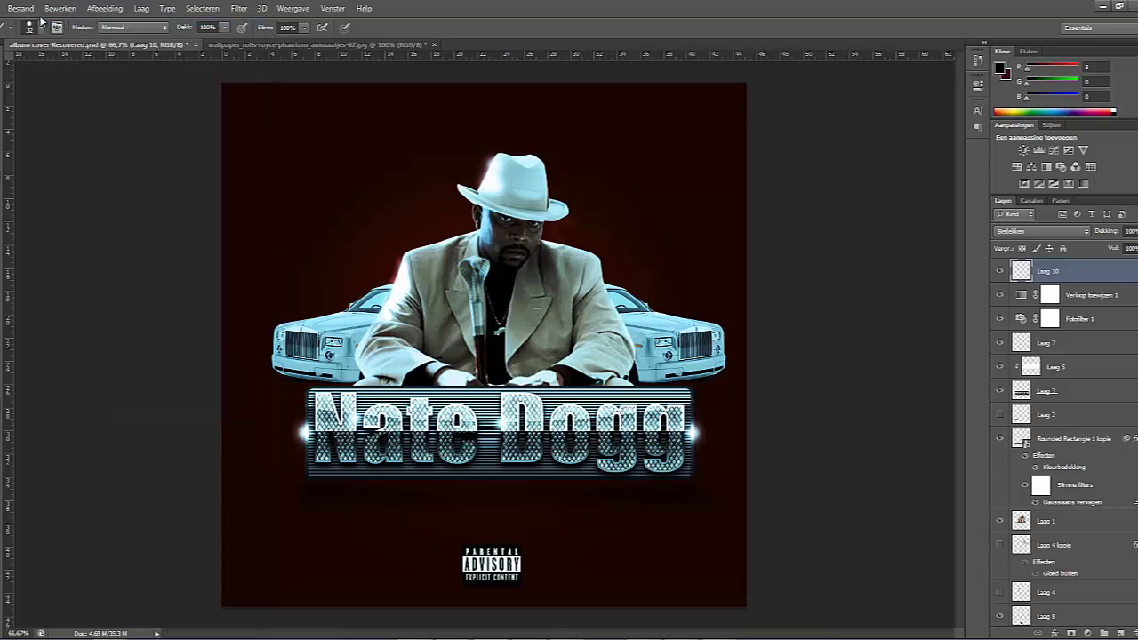
Paint dark shading on the jacket and along the man's edges with a soft 32 px brush, and set the layer's fill to 39%
{"action": "left_click", "coordinate": [40, 27]}
{"action": "left_click", "coordinate": [46, 127]}
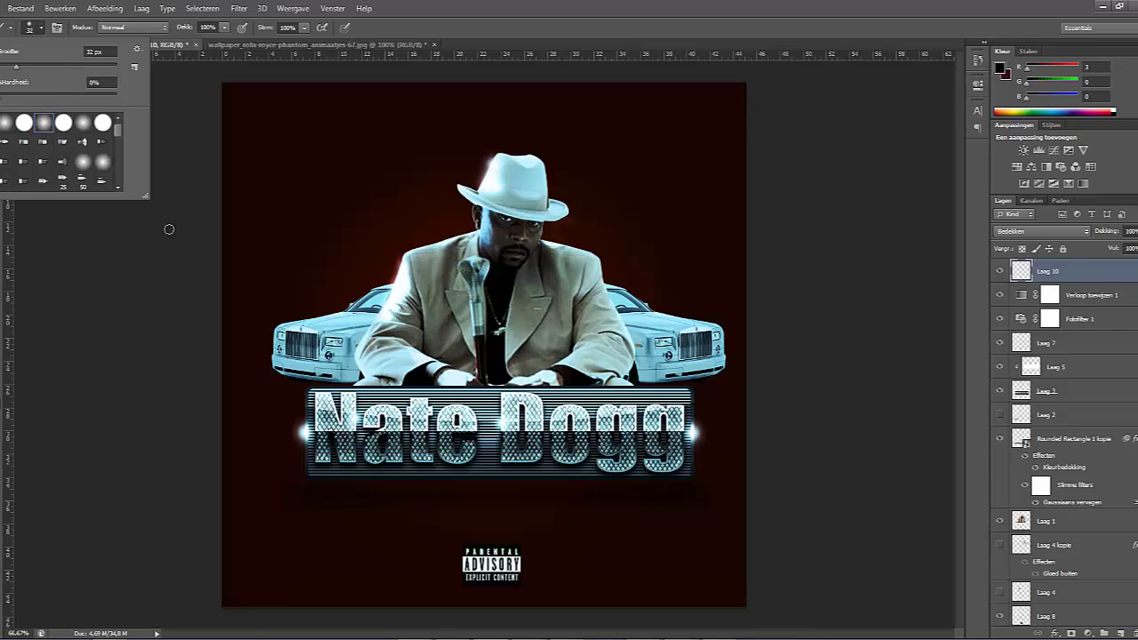
{"action": "left_click", "coordinate": [421, 320]}
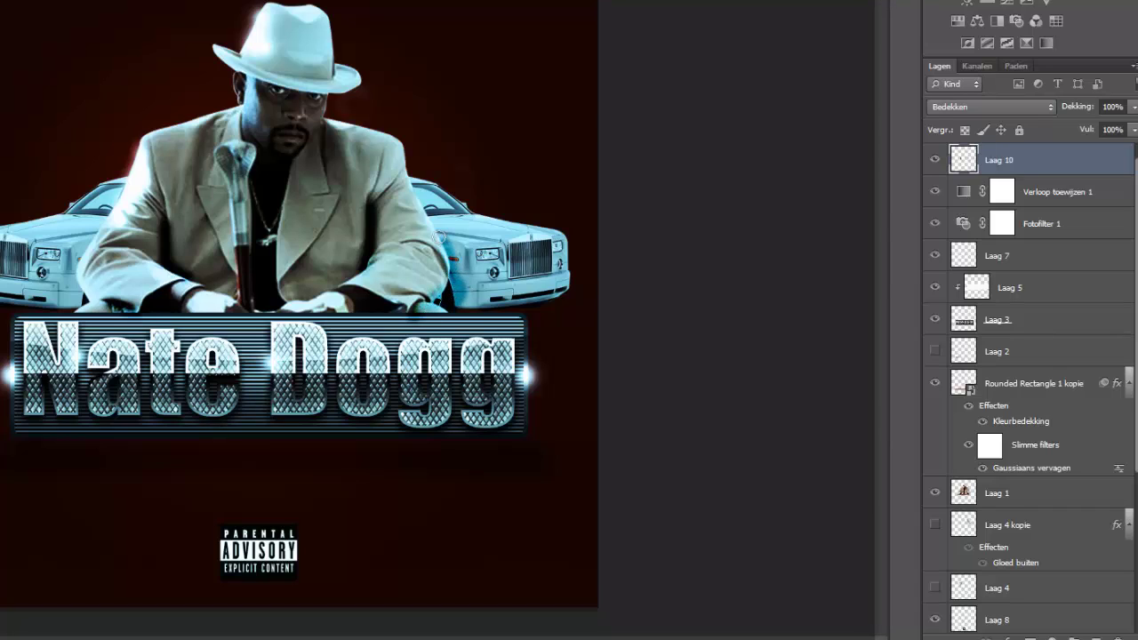
{"action": "left_click_drag", "start_coordinate": [458, 302], "coordinate": [414, 193]}
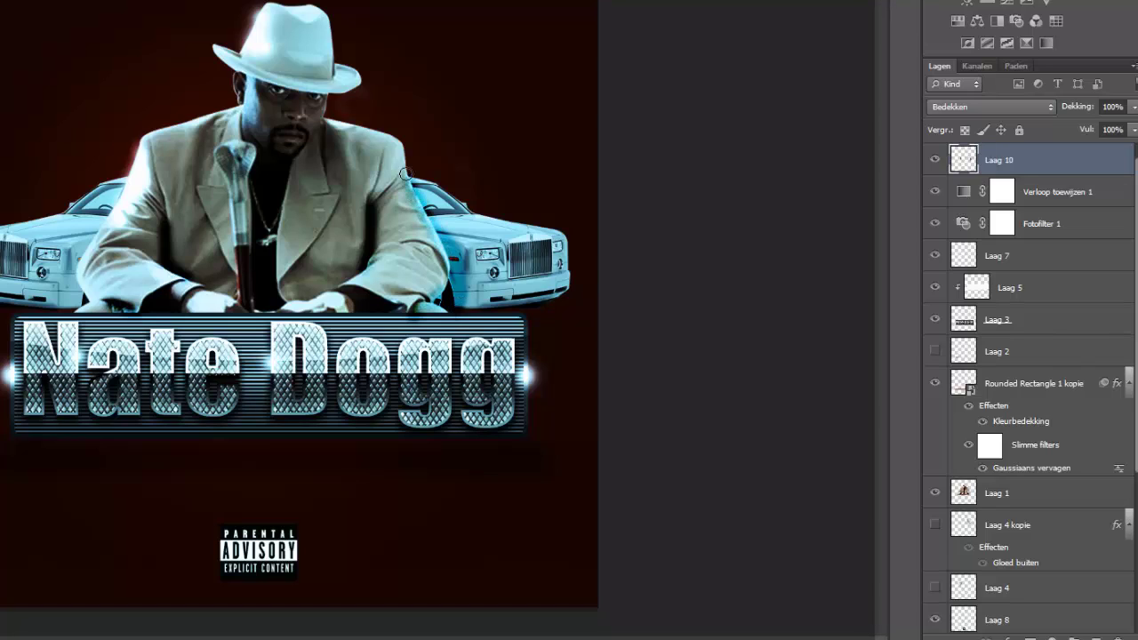
{"action": "mouse_move", "coordinate": [120, 188]}
{"action": "left_mouse_down"}
{"action": "mouse_move", "coordinate": [75, 272]}
{"action": "mouse_move", "coordinate": [91, 306]}
{"action": "left_mouse_up"}
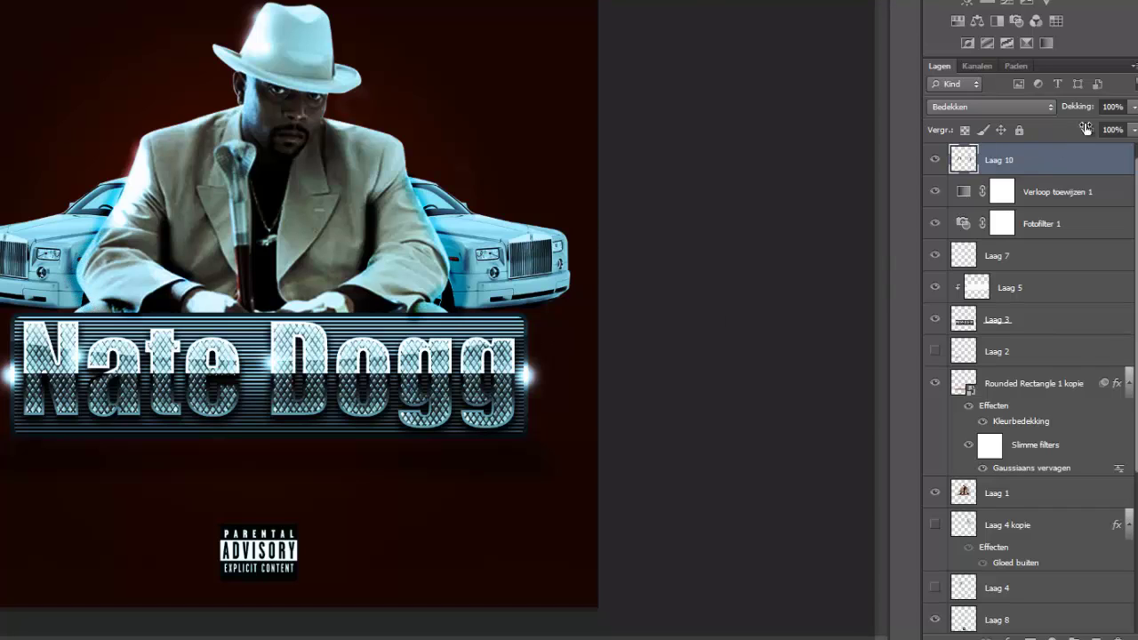
{"action": "left_click_drag", "start_coordinate": [1083, 131], "coordinate": [1035, 132]}
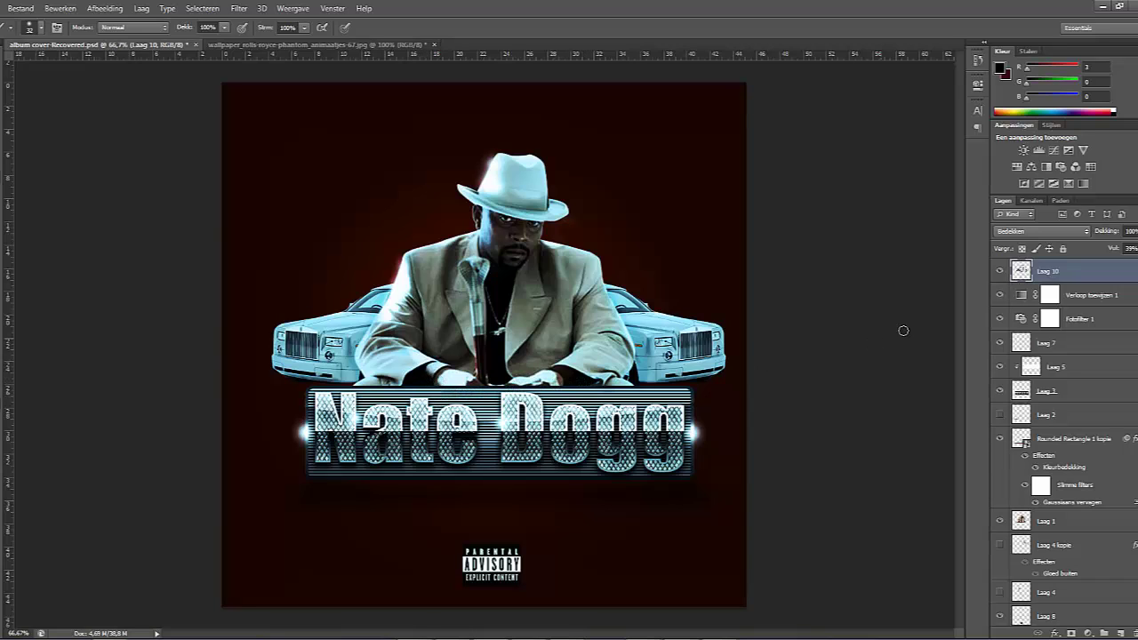
Add another new layer above Laag 10 and set its blend mode to Bedekken
{"action": "left_click", "coordinate": [1121, 633]}
{"action": "left_click", "coordinate": [1039, 232]}
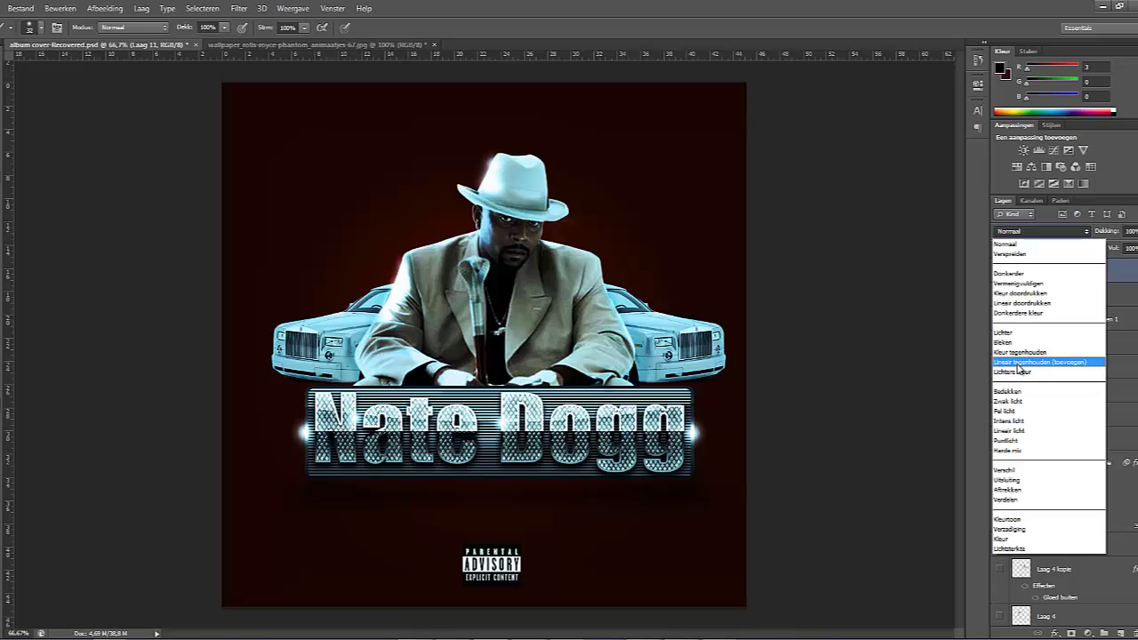
{"action": "left_click", "coordinate": [1014, 392]}
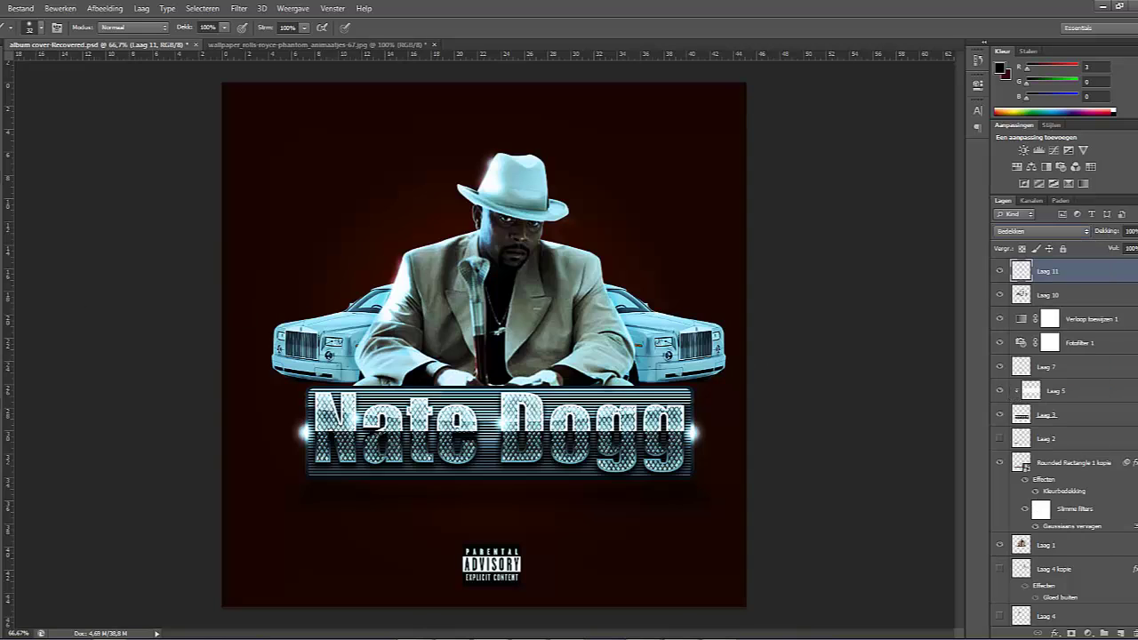
Paint off-white highlights (RGB 246, 231, 230) over the cane and the man's face with a soft brush of about 112 px
{"action": "left_click", "coordinate": [40, 29]}
{"action": "left_click_drag", "start_coordinate": [18, 67], "coordinate": [61, 66]}
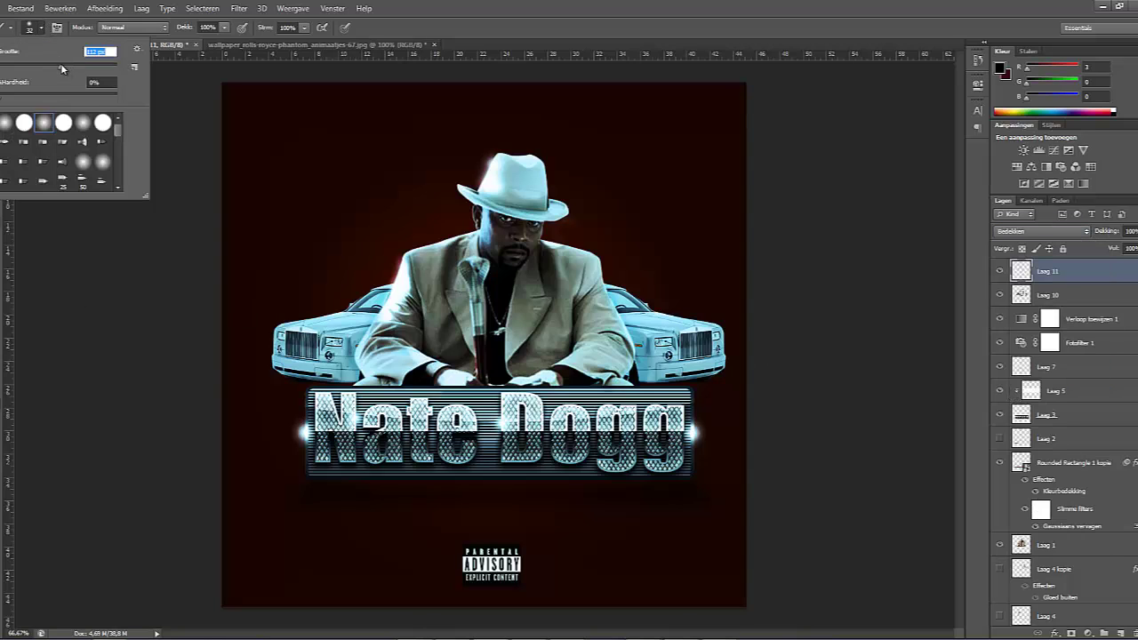
{"action": "left_click", "coordinate": [999, 68]}
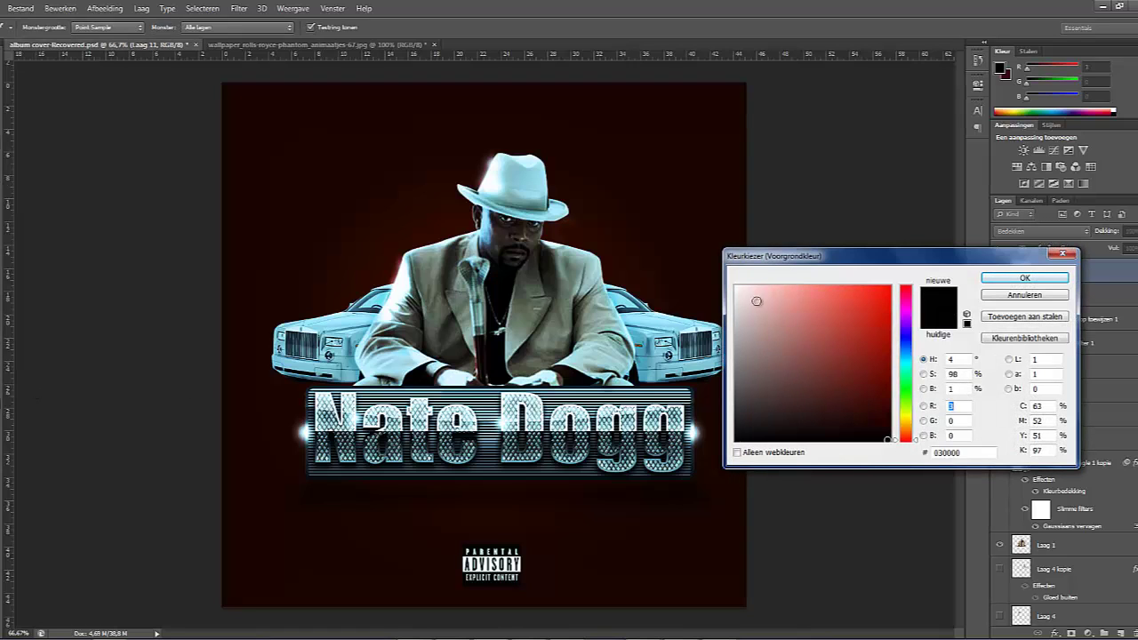
{"action": "left_click", "coordinate": [745, 291]}
{"action": "left_click", "coordinate": [1024, 277]}
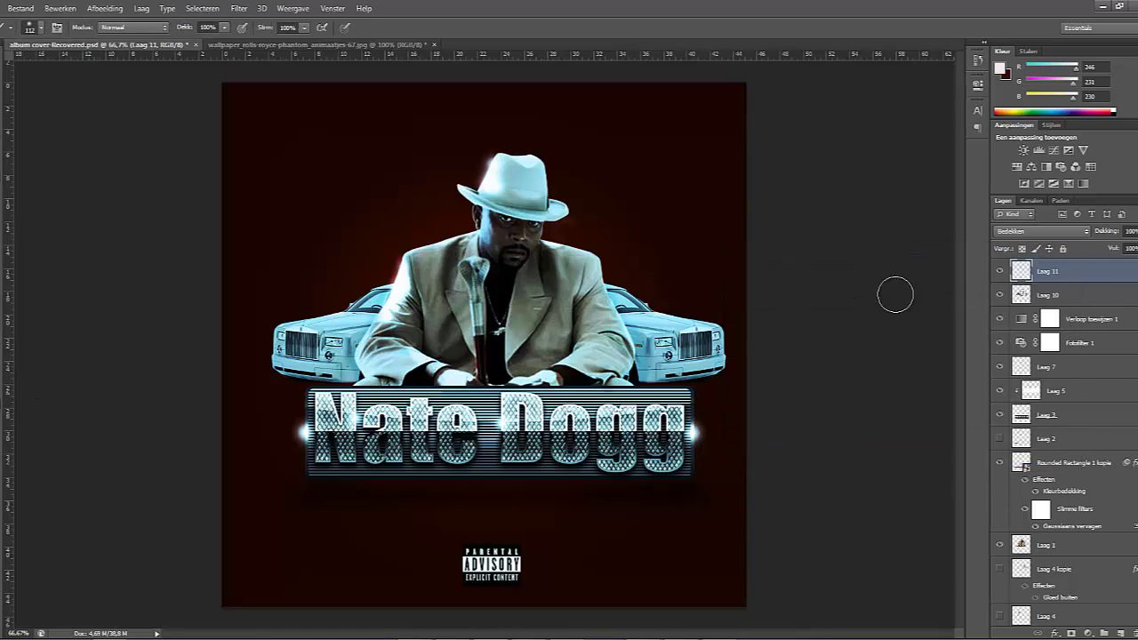
{"action": "left_click_drag", "start_coordinate": [469, 262], "coordinate": [480, 324]}
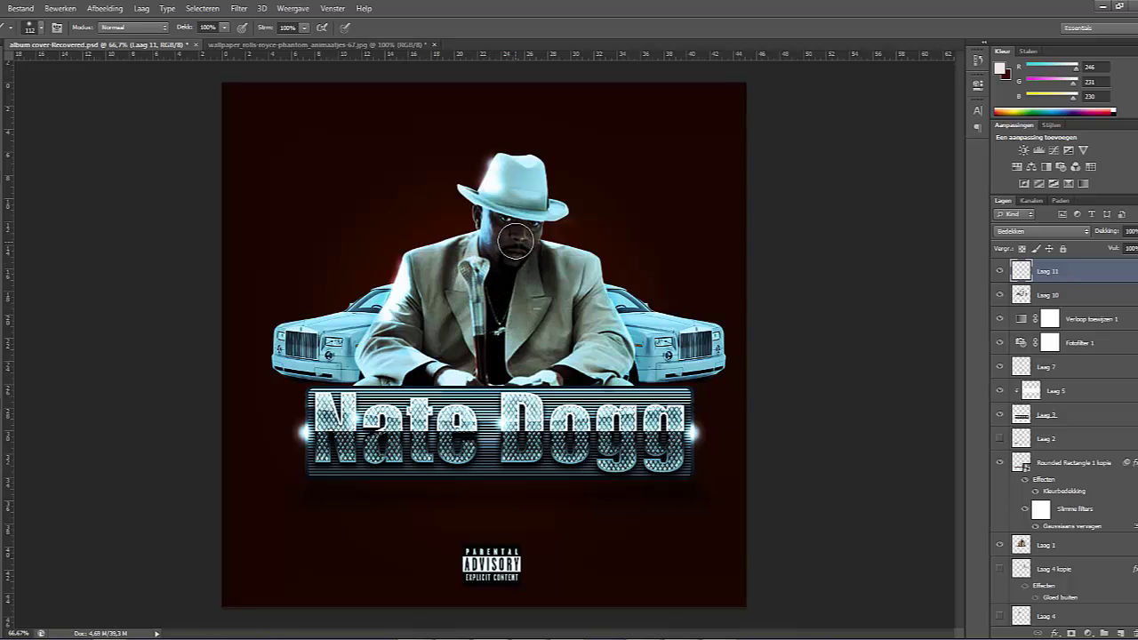
{"action": "left_click_drag", "start_coordinate": [520, 236], "coordinate": [521, 232]}
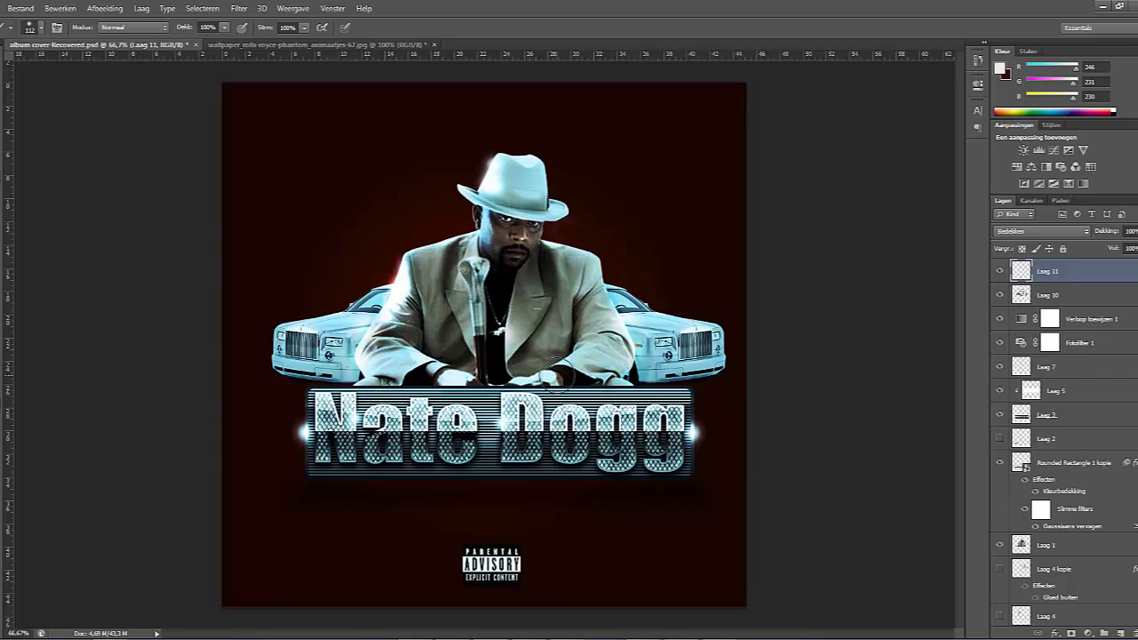
Check the hidden layers Laag 6, the text layer and Laag 4 in the lower part of the layer stack
{"action": "scroll", "coordinate": [1055, 340], "scroll_direction": "down", "scroll_amount": 5}
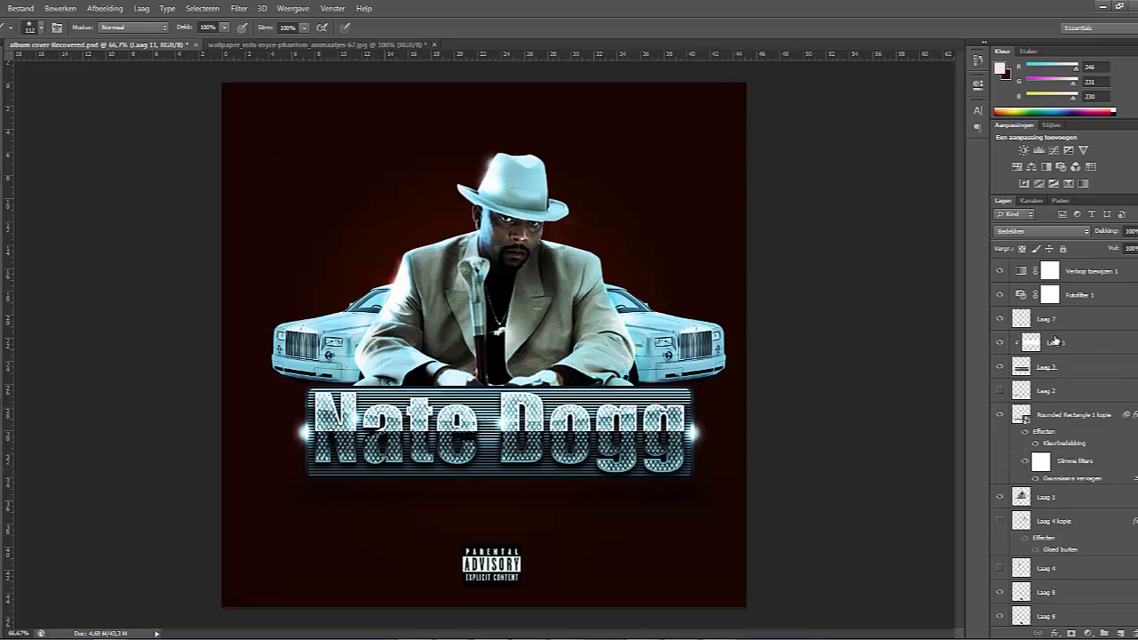
{"action": "scroll", "coordinate": [1055, 341], "scroll_direction": "down", "scroll_amount": 3}
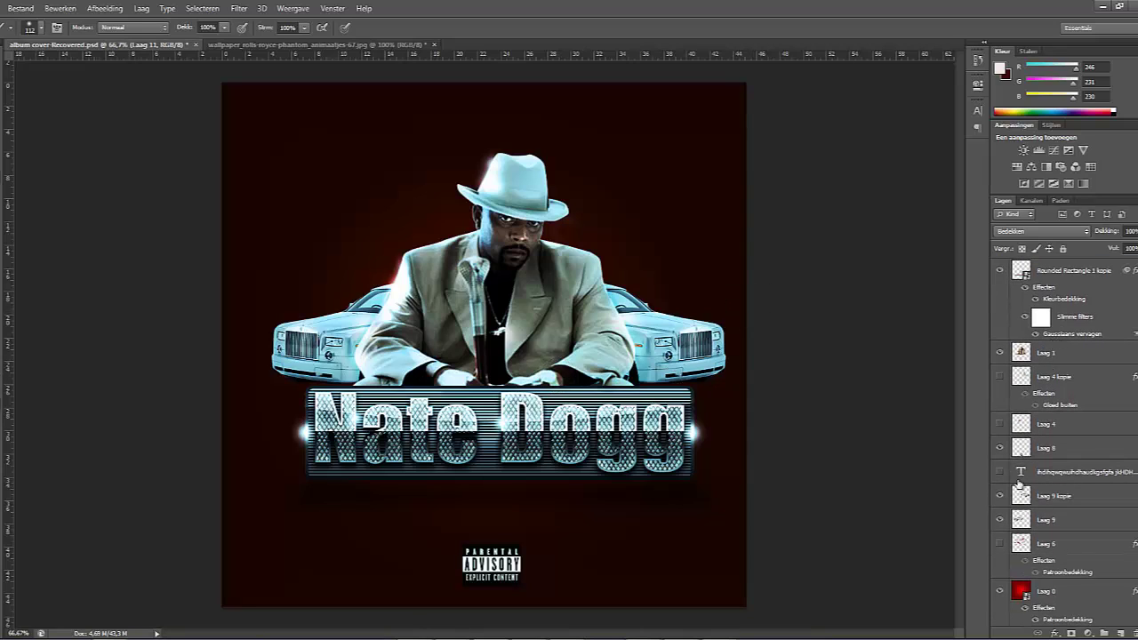
{"action": "left_click", "coordinate": [1000, 544]}
{"action": "left_click", "coordinate": [1000, 544]}
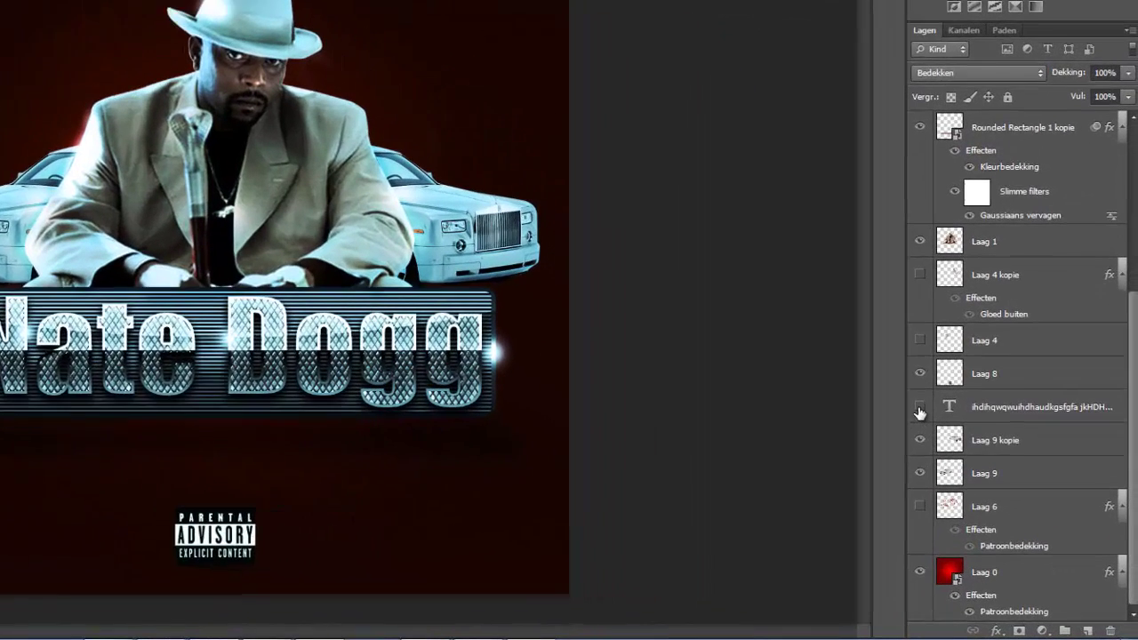
{"action": "left_click", "coordinate": [999, 472]}
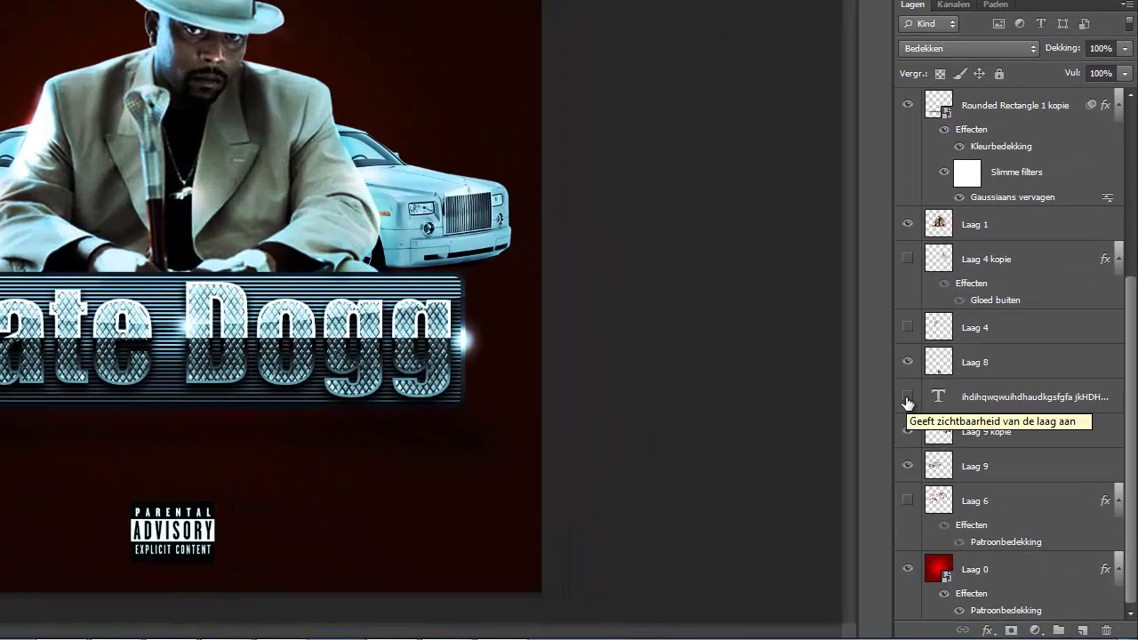
{"action": "left_click", "coordinate": [907, 328]}
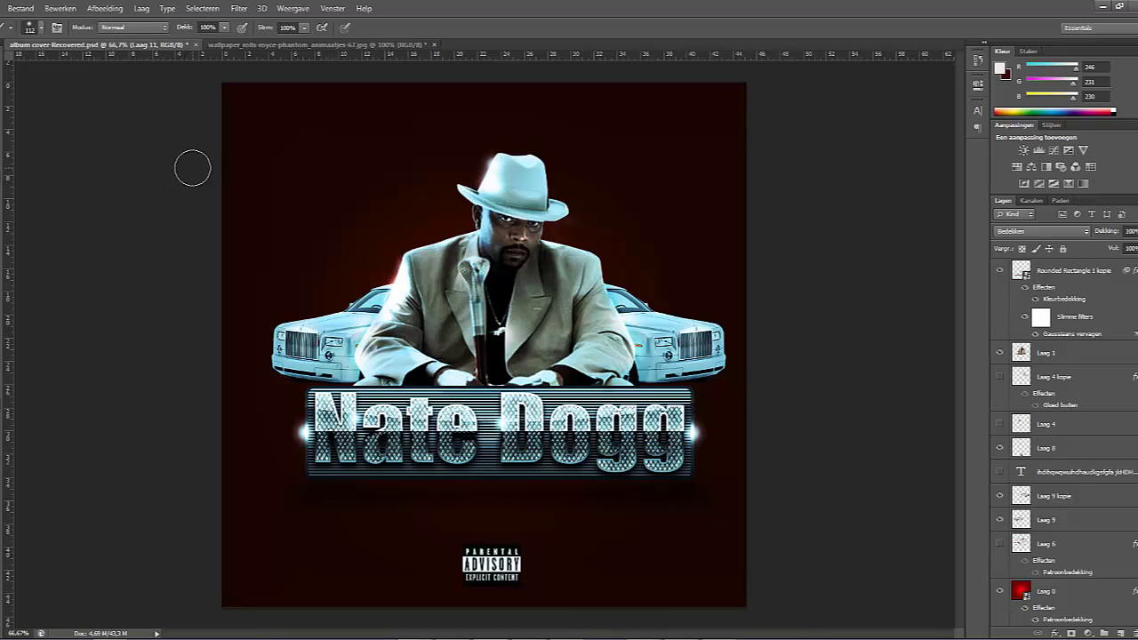
Open the smoke image 865431_smoke_5.jpg from the pictures folder
{"action": "left_click", "coordinate": [21, 8]}
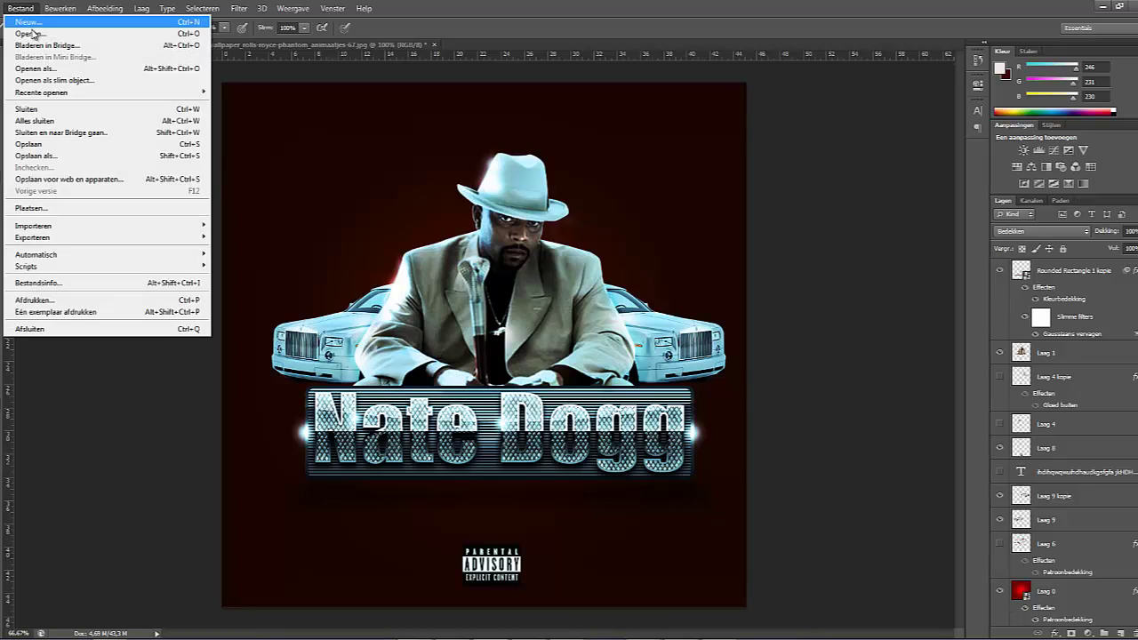
{"action": "left_click", "coordinate": [36, 37]}
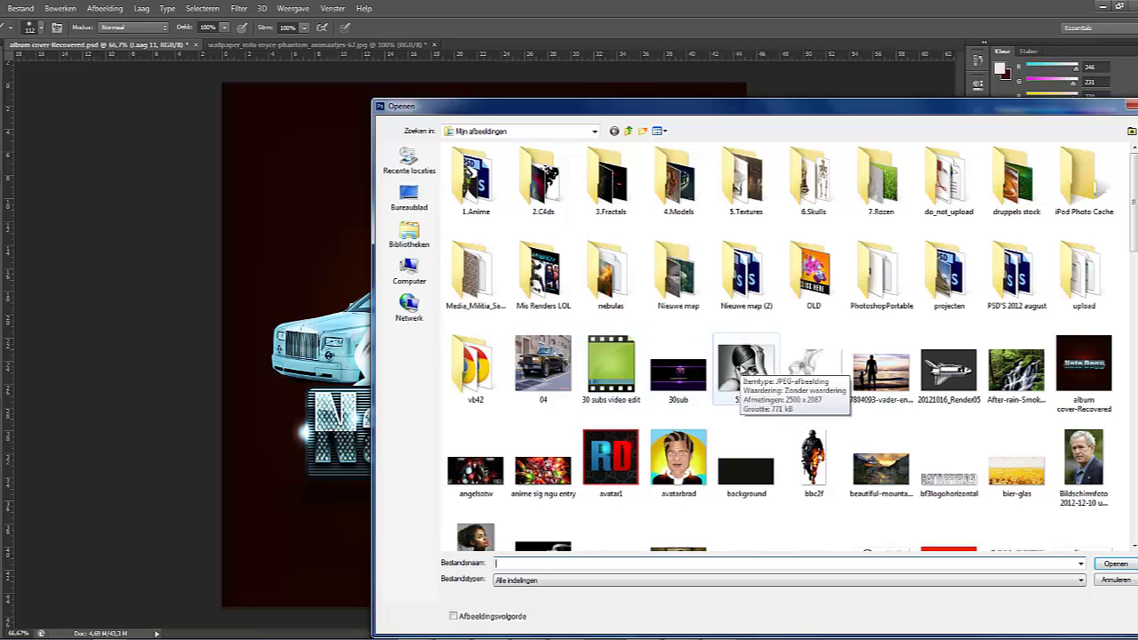
{"action": "left_click", "coordinate": [745, 364]}
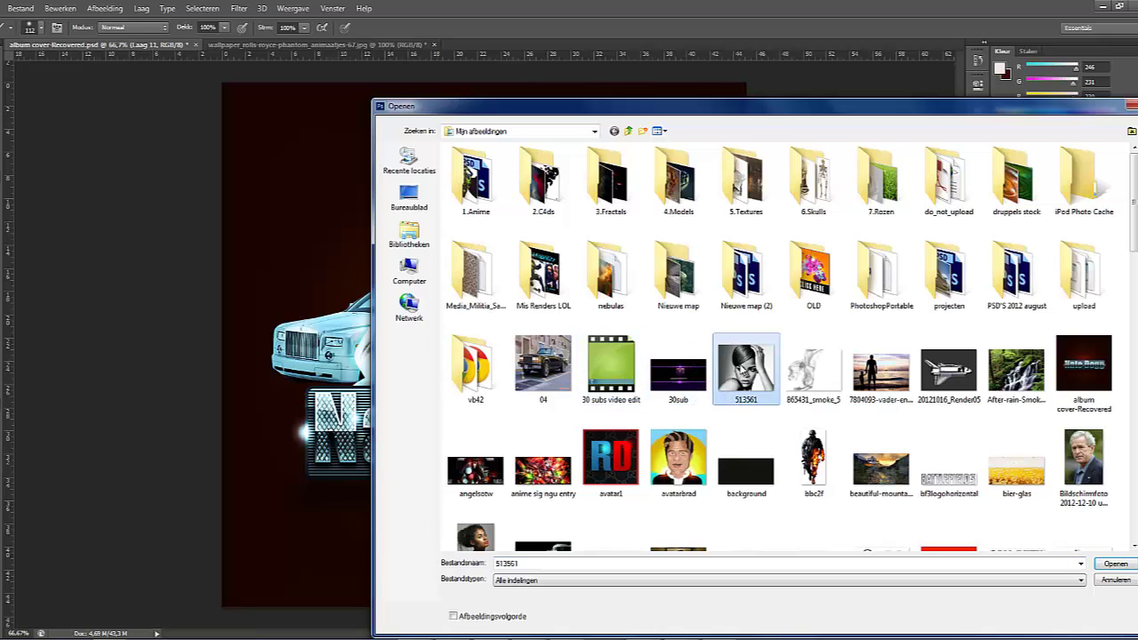
{"action": "scroll", "coordinate": [745, 364], "scroll_direction": "down", "scroll_amount": 3}
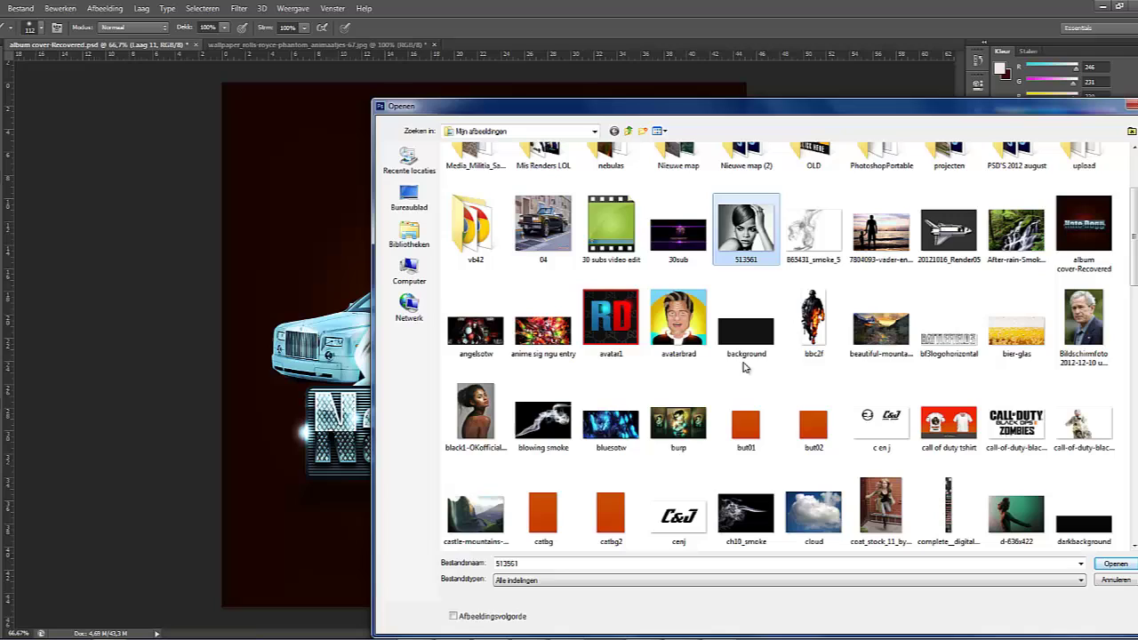
{"action": "double_click", "coordinate": [812, 233]}
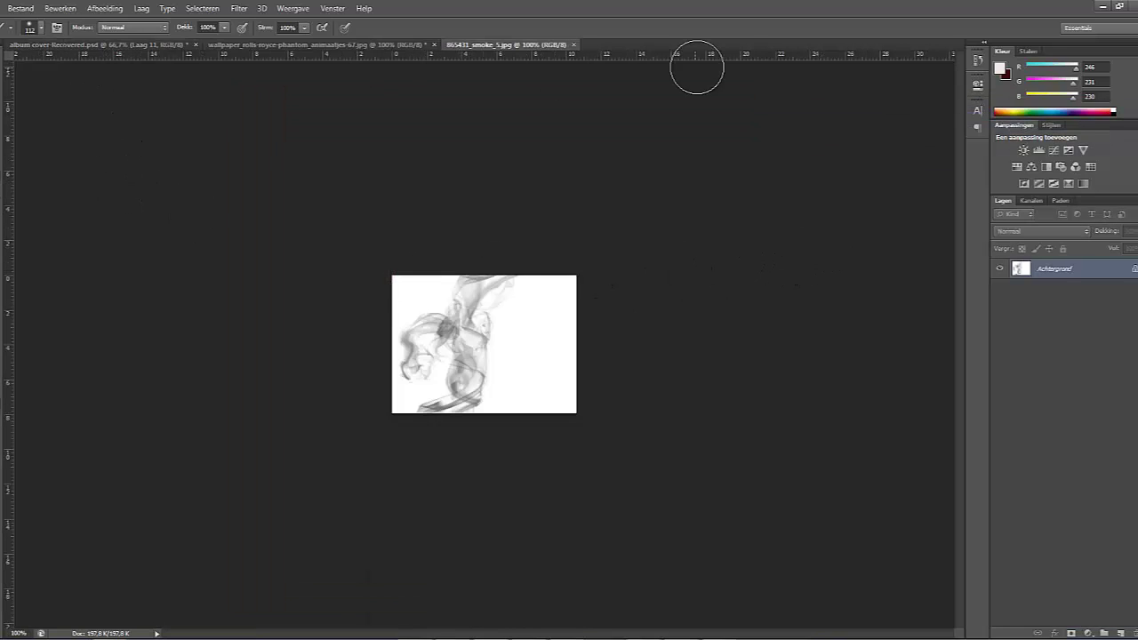
Close the smoke image 865431_smoke_5.jpg and bring up the file-open dialog from the album cover
{"action": "key", "text": "ctrl+w"}
{"action": "left_click", "coordinate": [21, 8]}
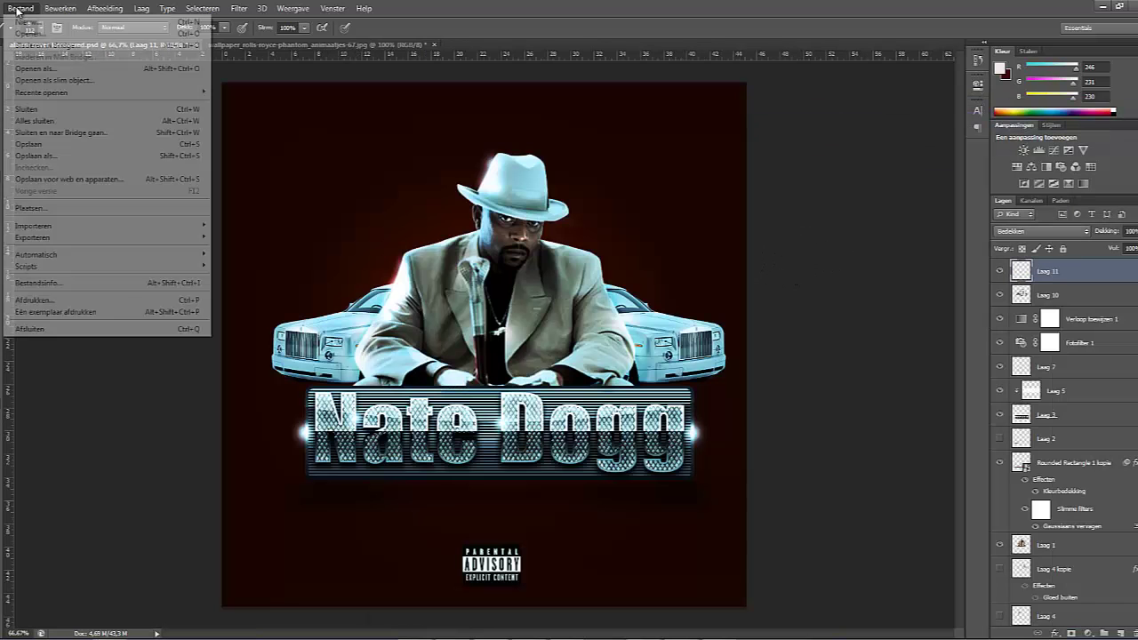
{"action": "left_click", "coordinate": [35, 31]}
Look through the thumbnails in the Mijn afbeeldingen folder for another smoke-like stock image
{"action": "left_click", "coordinate": [543, 356]}
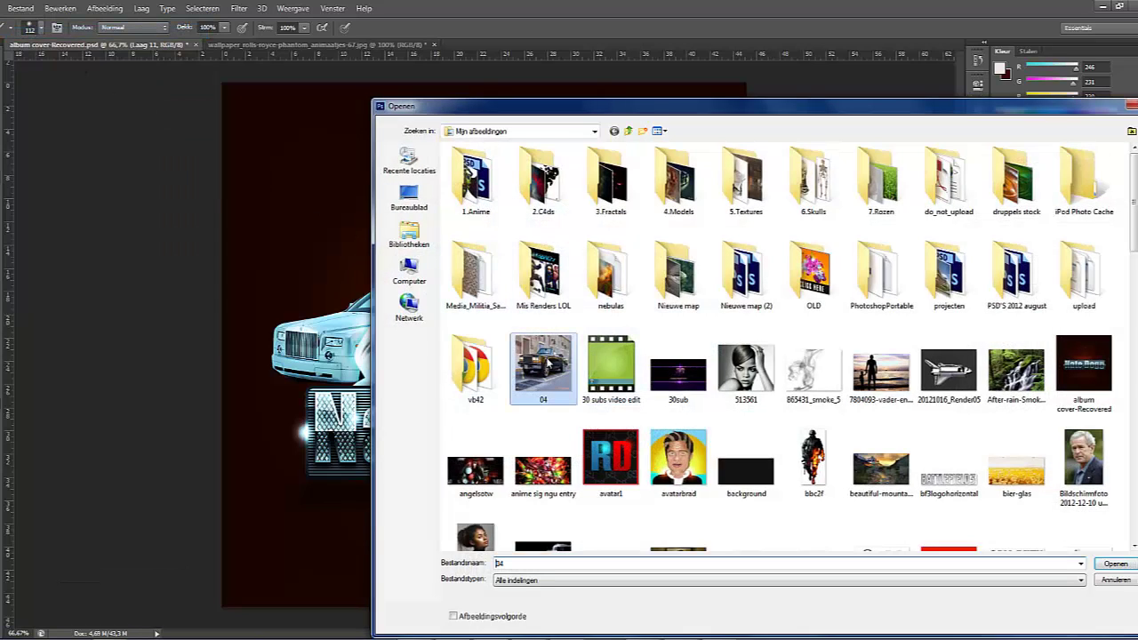
{"action": "scroll", "coordinate": [548, 358], "scroll_direction": "down", "scroll_amount": 5}
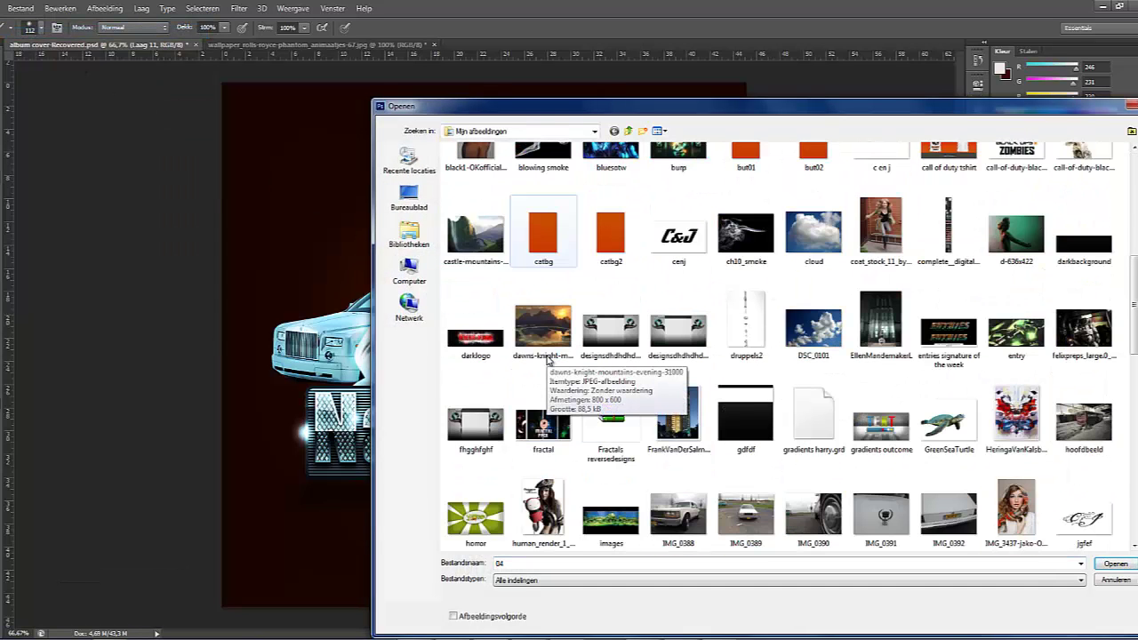
{"action": "scroll", "coordinate": [548, 358], "scroll_direction": "down", "scroll_amount": 2}
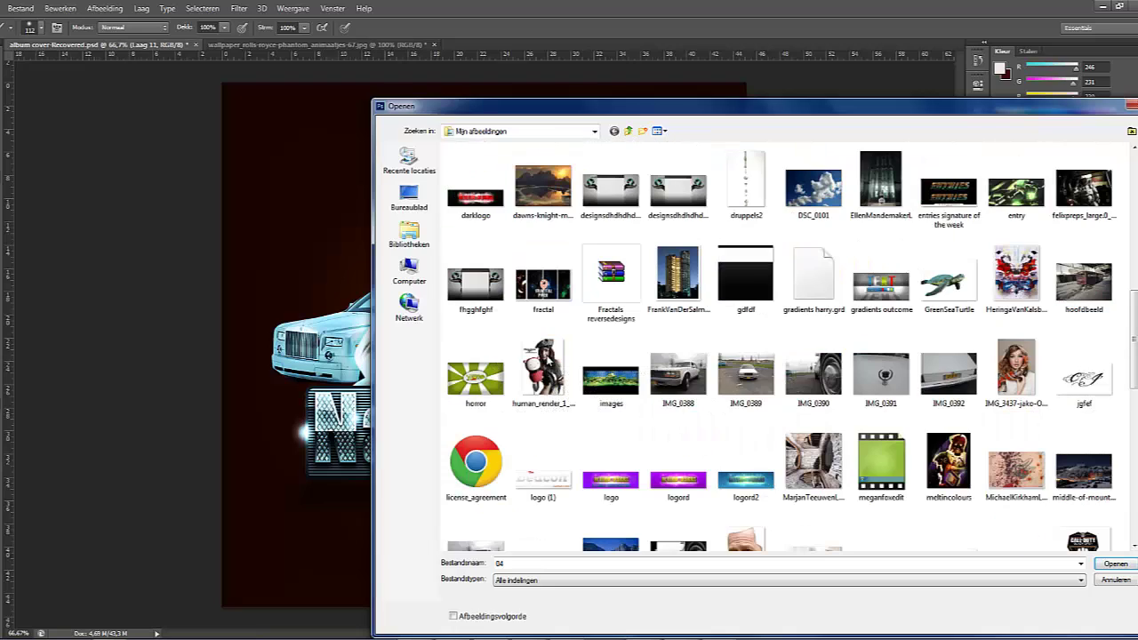
{"action": "scroll", "coordinate": [548, 358], "scroll_direction": "down", "scroll_amount": 2}
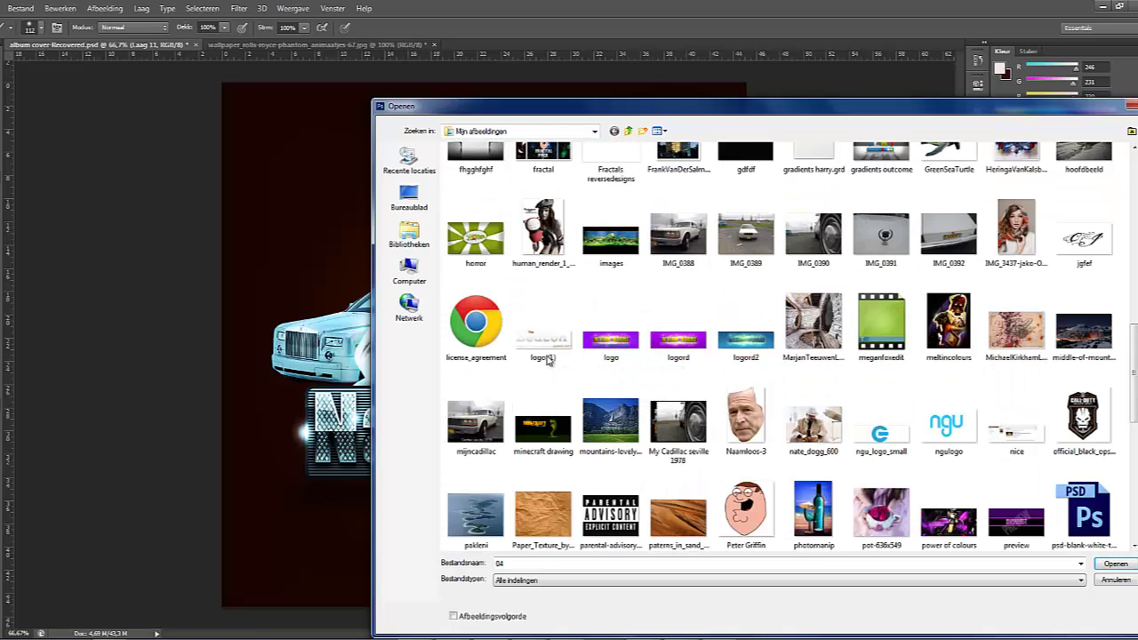
{"action": "scroll", "coordinate": [549, 358], "scroll_direction": "down", "scroll_amount": 2}
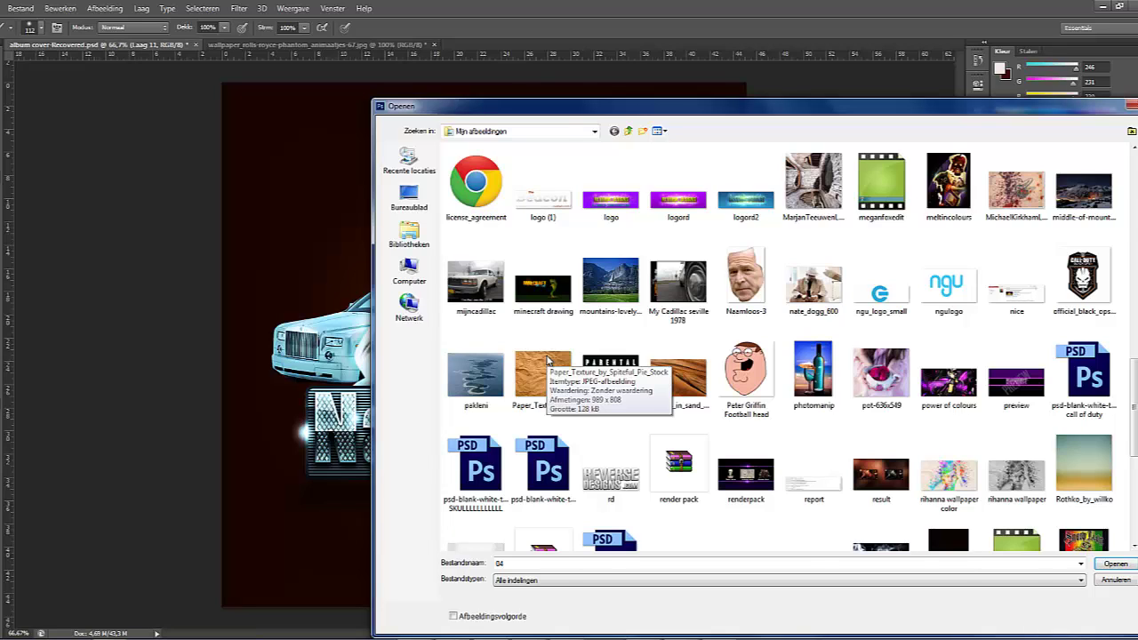
{"action": "scroll", "coordinate": [549, 358], "scroll_direction": "down", "scroll_amount": 2}
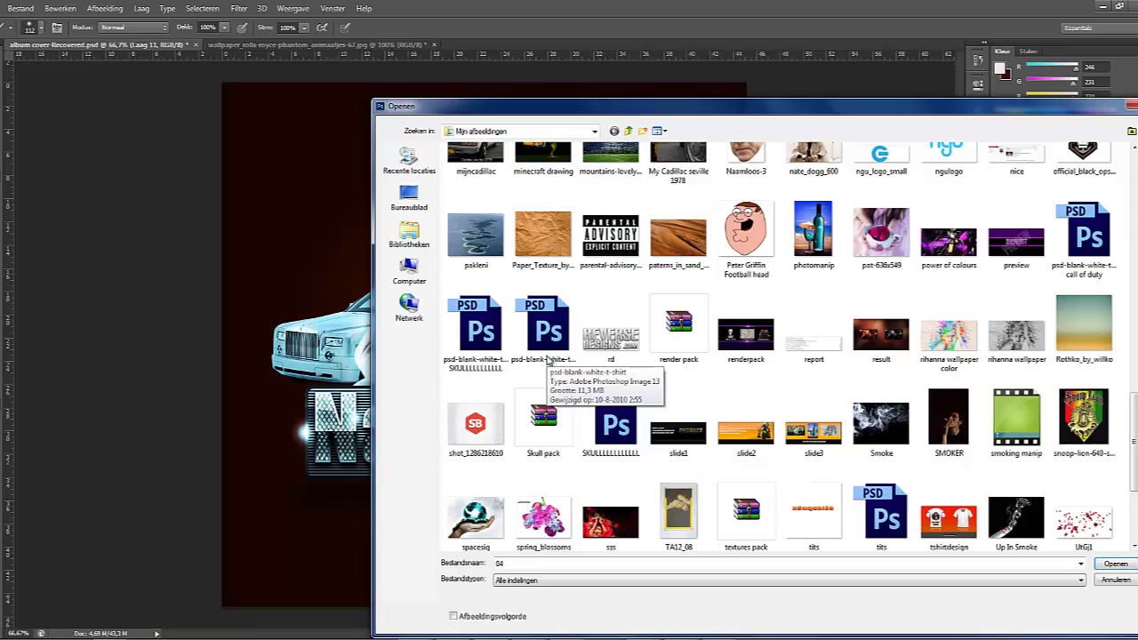
{"action": "scroll", "coordinate": [549, 358], "scroll_direction": "down", "scroll_amount": 2}
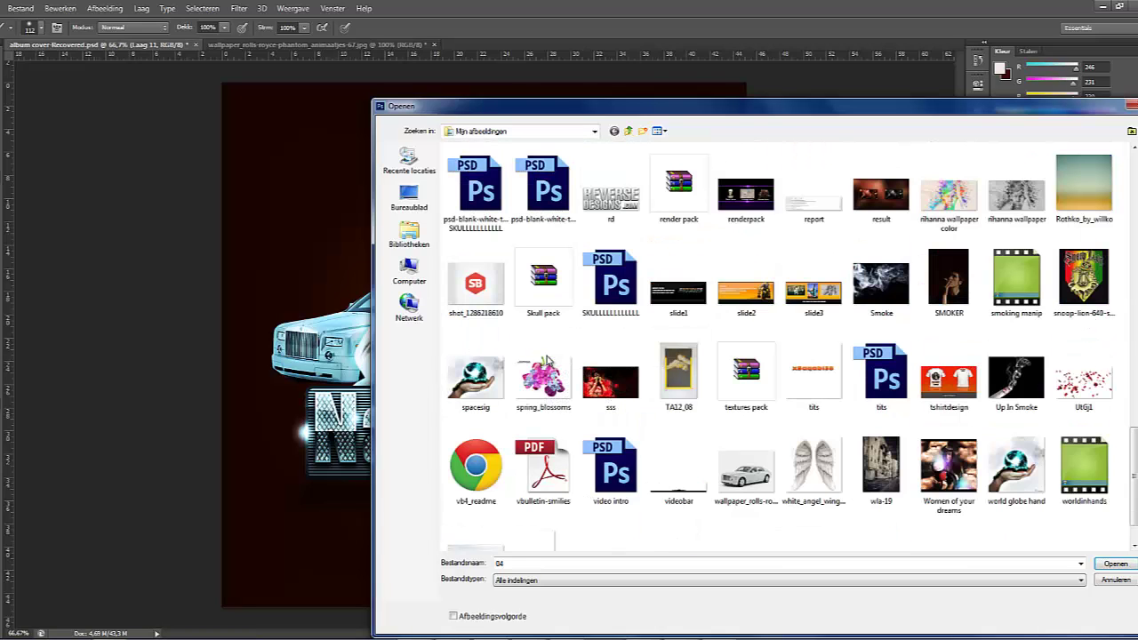
{"action": "scroll", "coordinate": [548, 358], "scroll_direction": "down", "scroll_amount": 1}
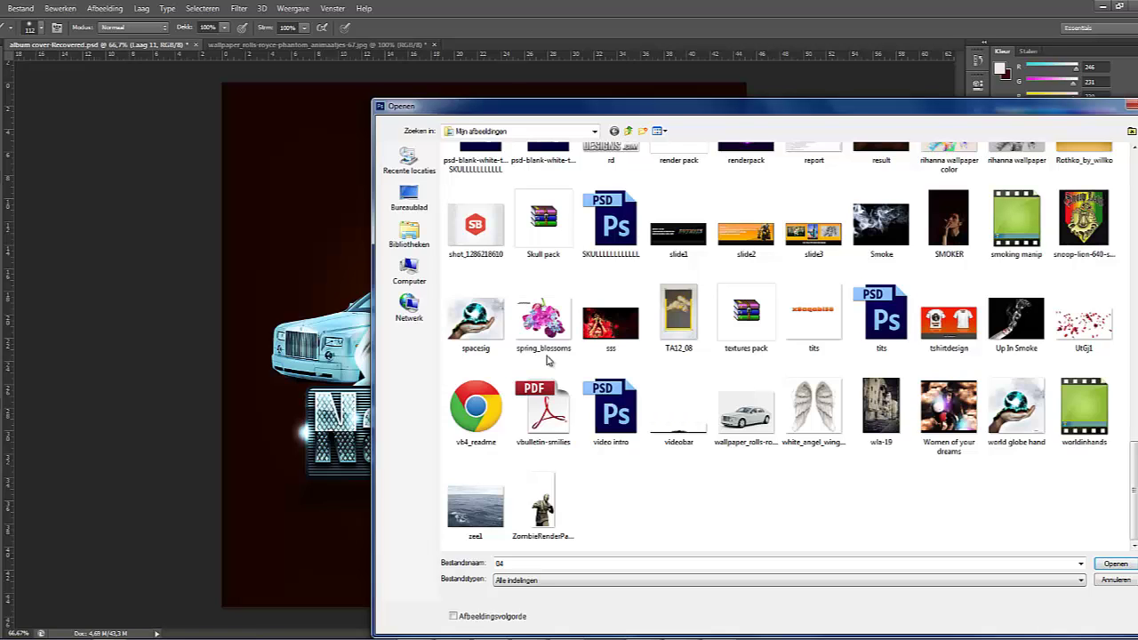
{"action": "scroll", "coordinate": [549, 359], "scroll_direction": "up", "scroll_amount": 6}
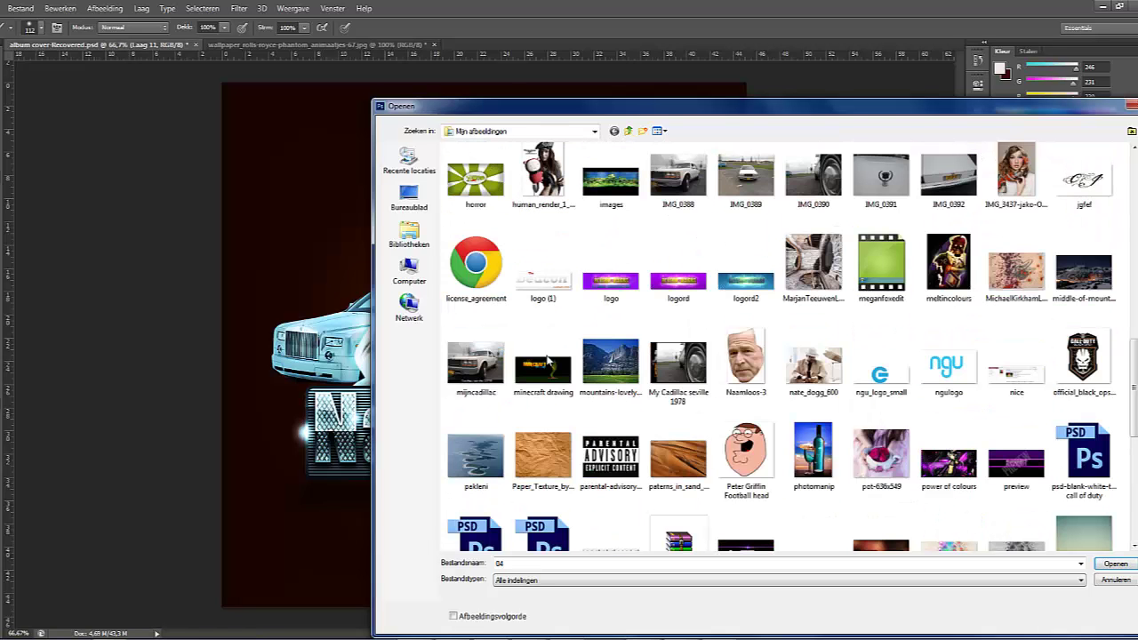
{"action": "scroll", "coordinate": [548, 358], "scroll_direction": "up", "scroll_amount": 10}
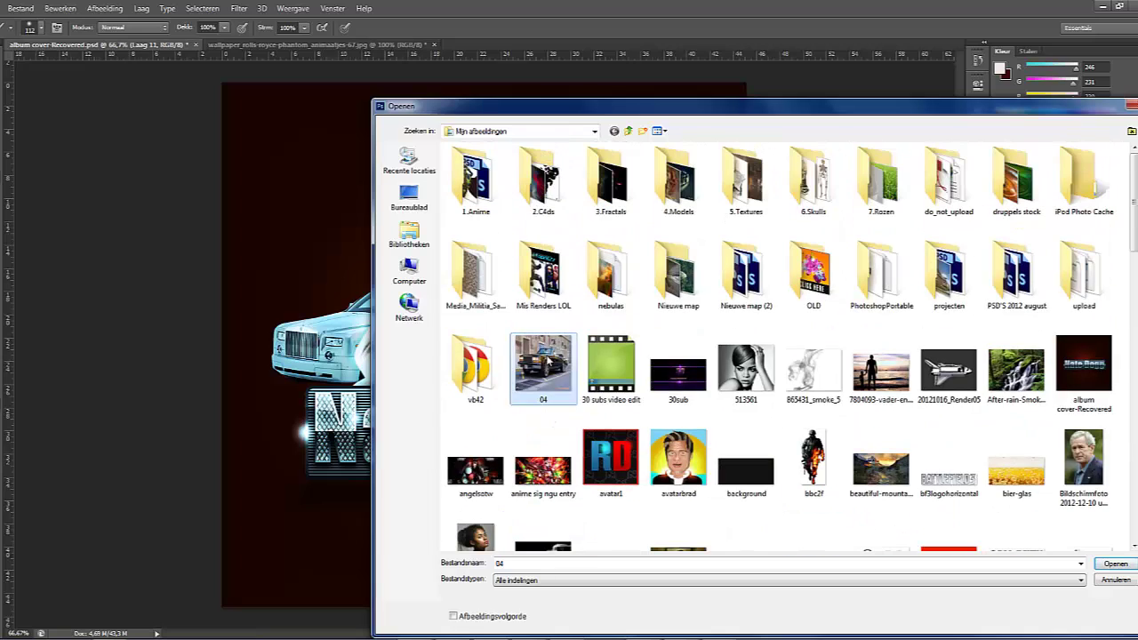
Open Liquid_Ink_V1_1012.jpg from the Media_Militia_Sample_Image_Pack_001 folder, discarding its embedded color profile
{"action": "left_click", "coordinate": [827, 271]}
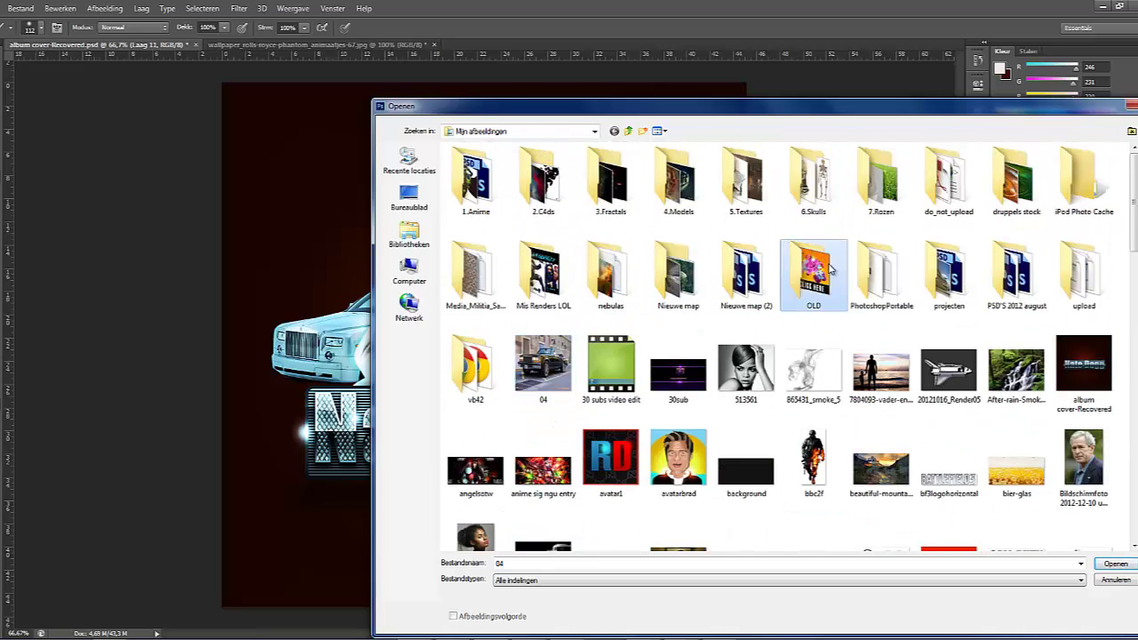
{"action": "double_click", "coordinate": [476, 271]}
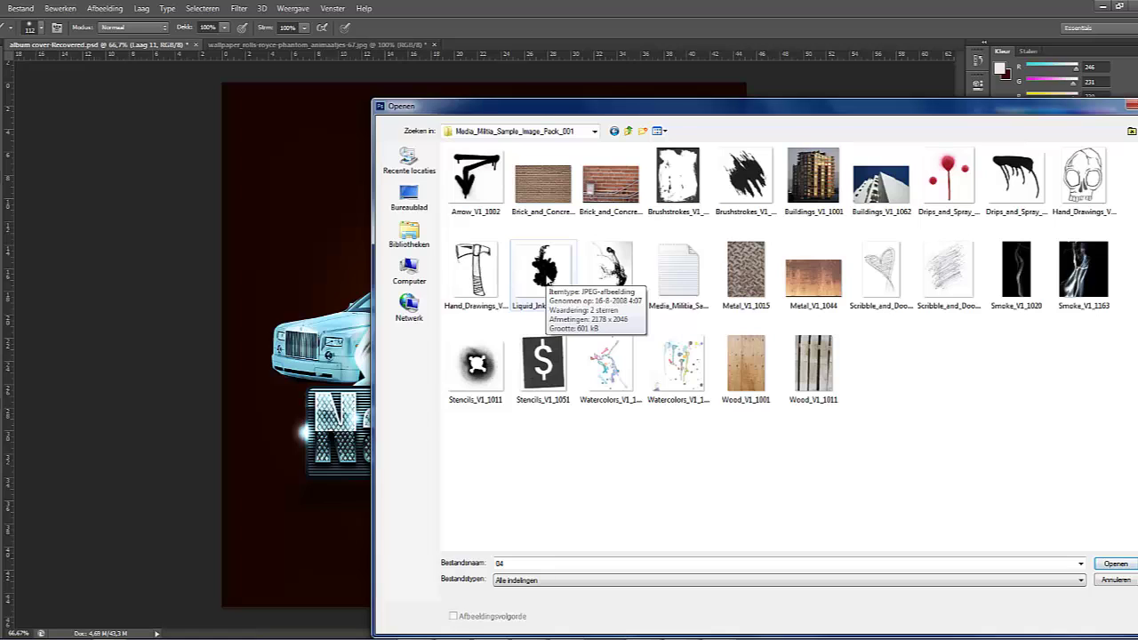
{"action": "double_click", "coordinate": [544, 271]}
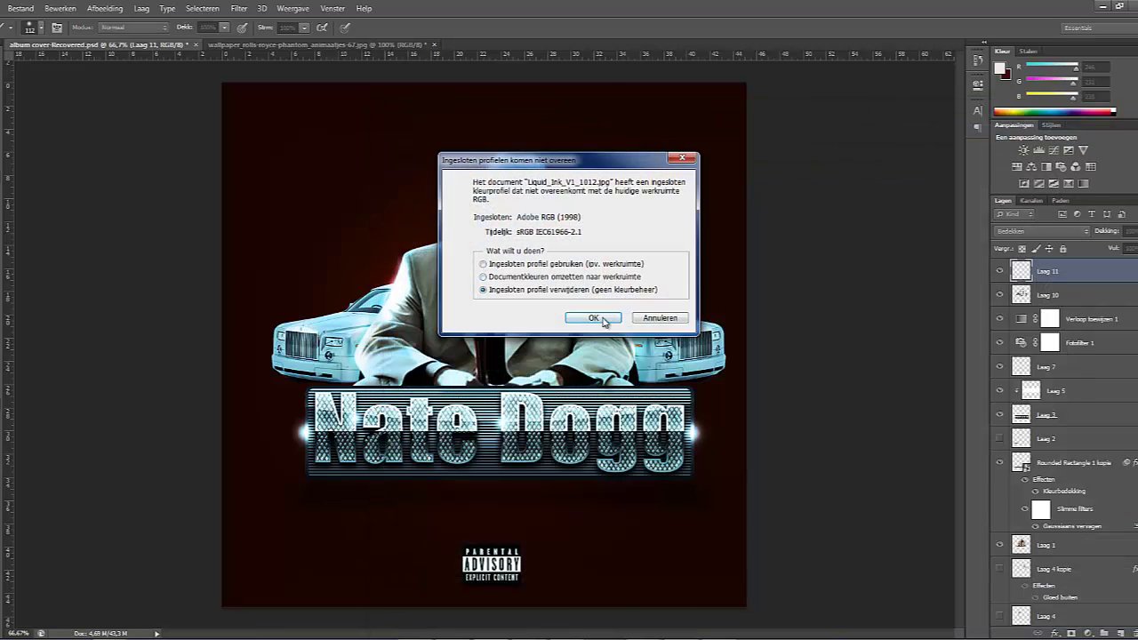
{"action": "left_click", "coordinate": [602, 318]}
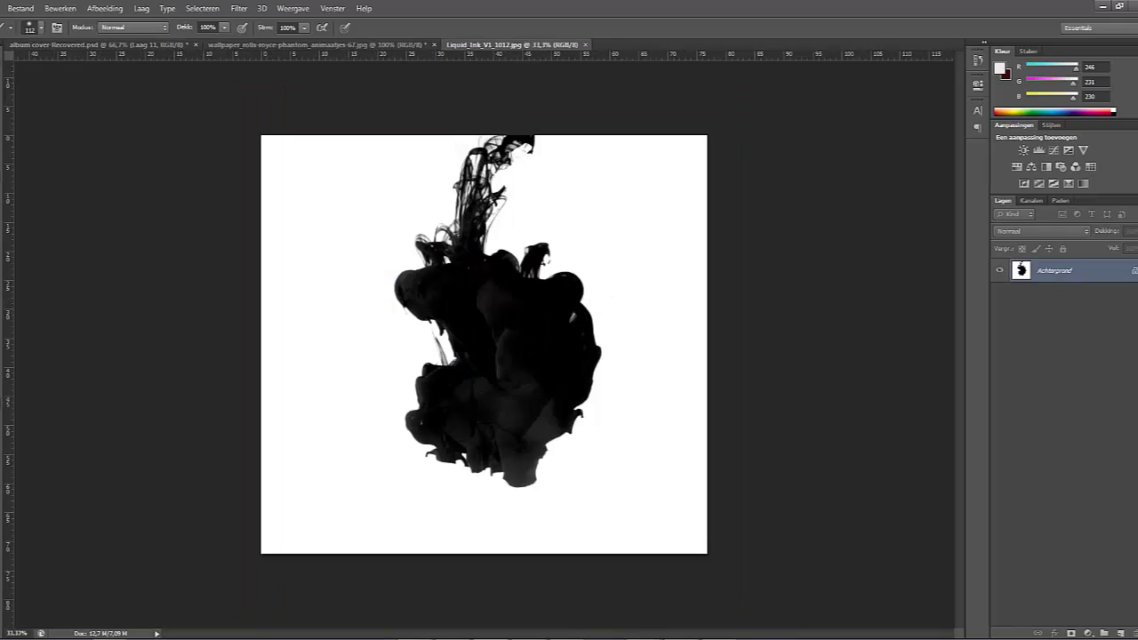
Copy the entire liquid ink image and paste it into the album cover as a new layer directly above Laag 6
{"action": "key", "text": "m"}
{"action": "mouse_move", "coordinate": [260, 134]}
{"action": "left_mouse_down"}
{"action": "mouse_move", "coordinate": [311, 160]}
{"action": "mouse_move", "coordinate": [768, 538]}
{"action": "mouse_move", "coordinate": [826, 605]}
{"action": "left_mouse_up"}
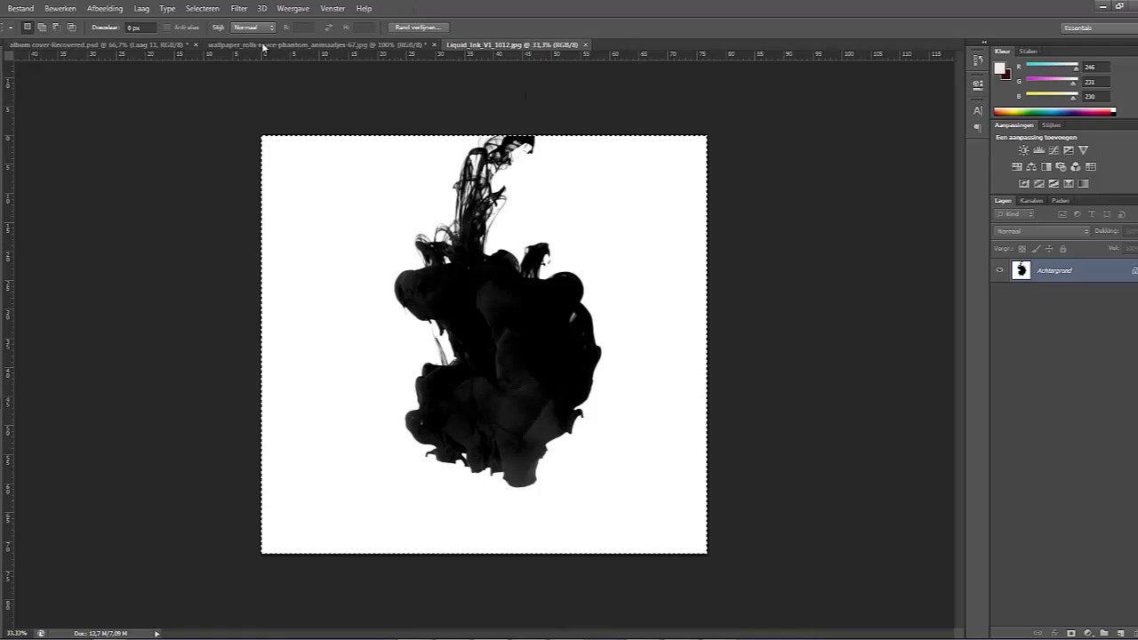
{"action": "left_click", "coordinate": [146, 45]}
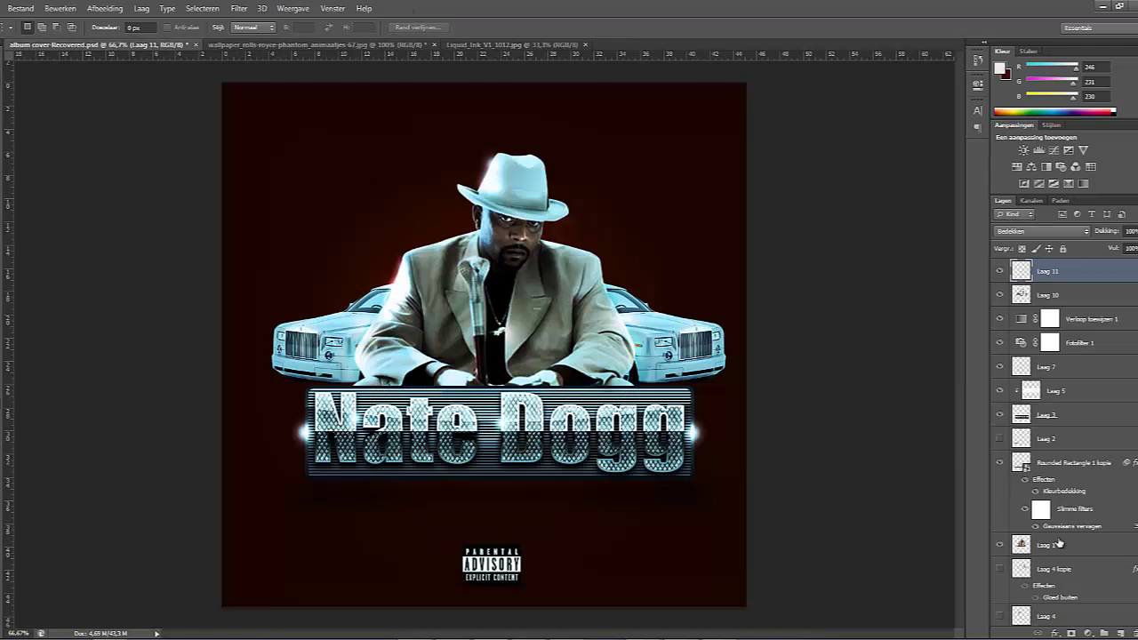
{"action": "scroll", "coordinate": [1051, 477], "scroll_direction": "down", "scroll_amount": 5}
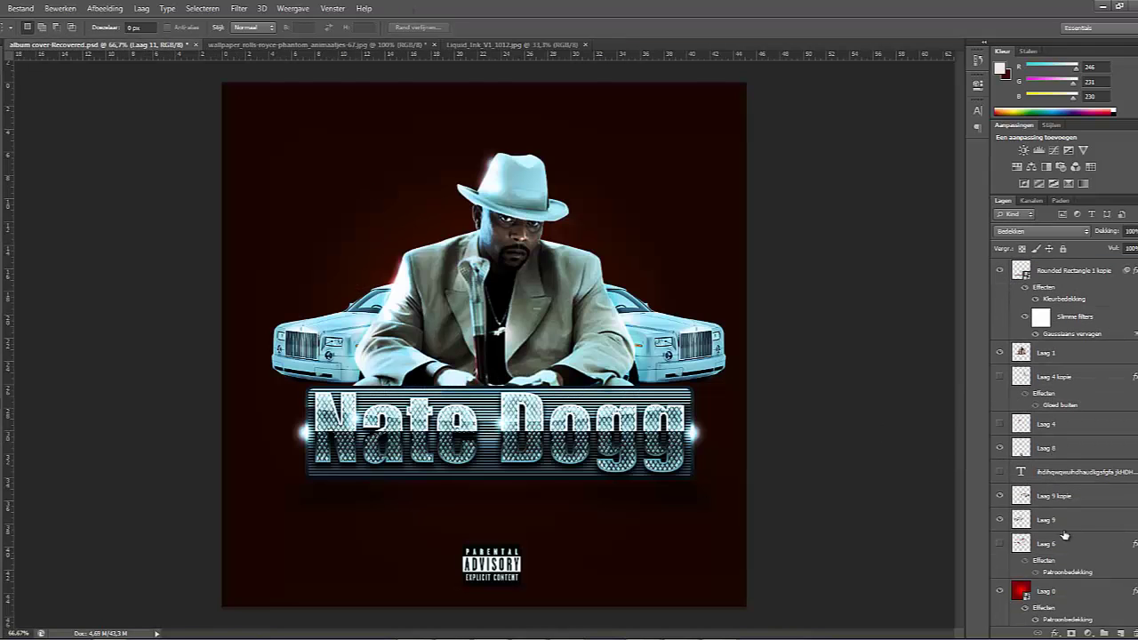
{"action": "left_click", "coordinate": [1062, 548]}
{"action": "key", "text": "ctrl+v"}
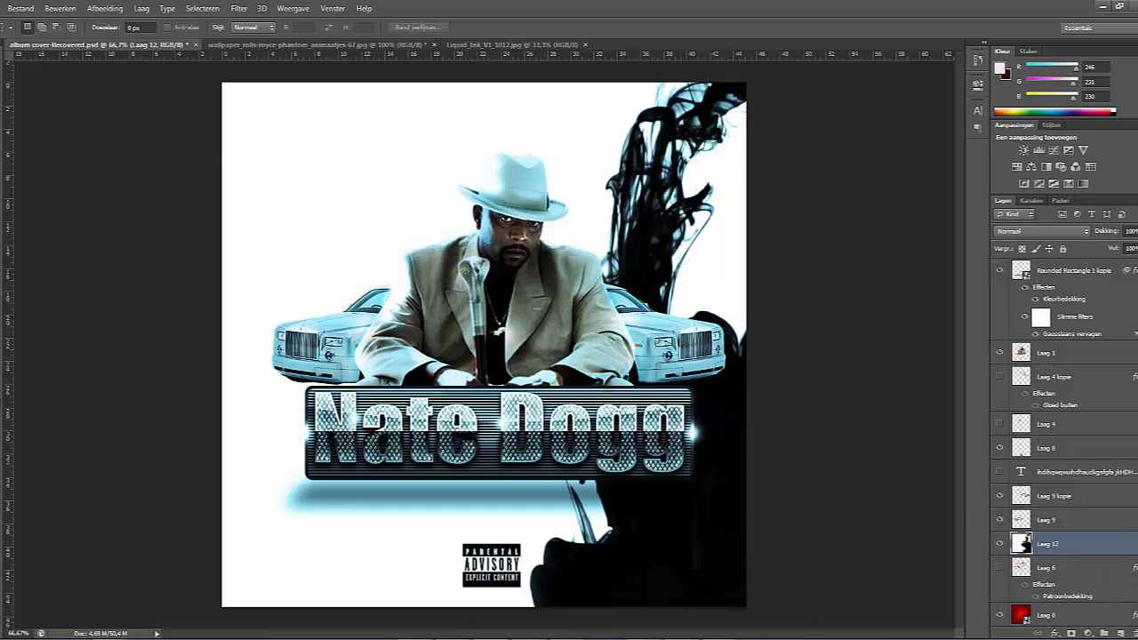
Scale the pasted ink layer to about 66% and position it behind the man, level with the canvas's upper edge
{"action": "key", "text": "v"}
{"action": "left_click", "coordinate": [157, 28]}
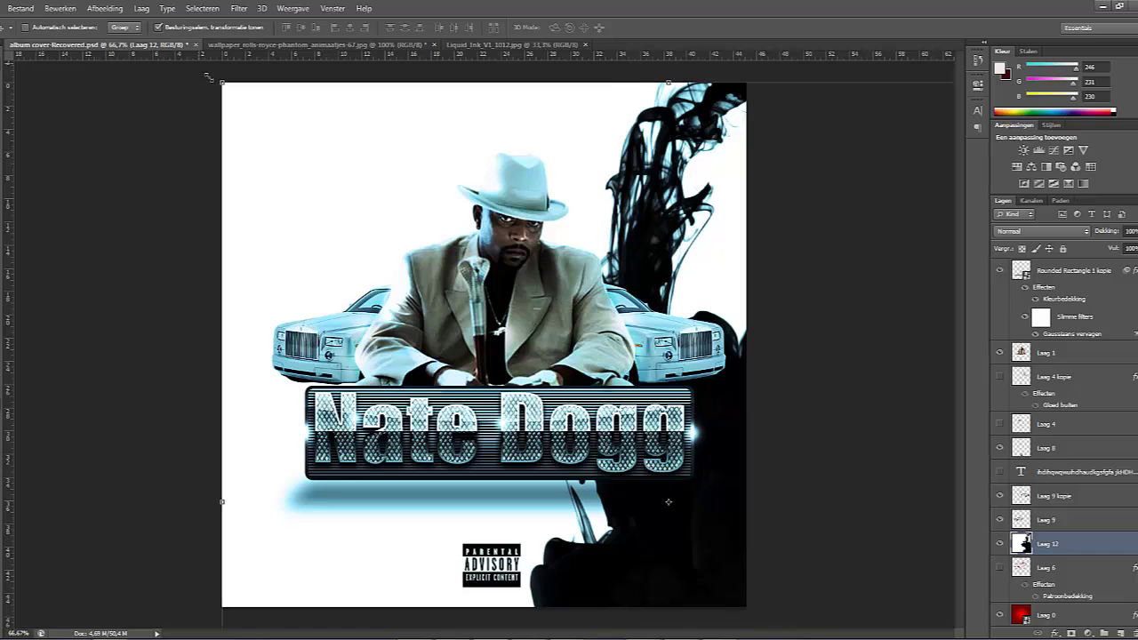
{"action": "left_click_drag", "start_coordinate": [224, 85], "coordinate": [524, 366]}
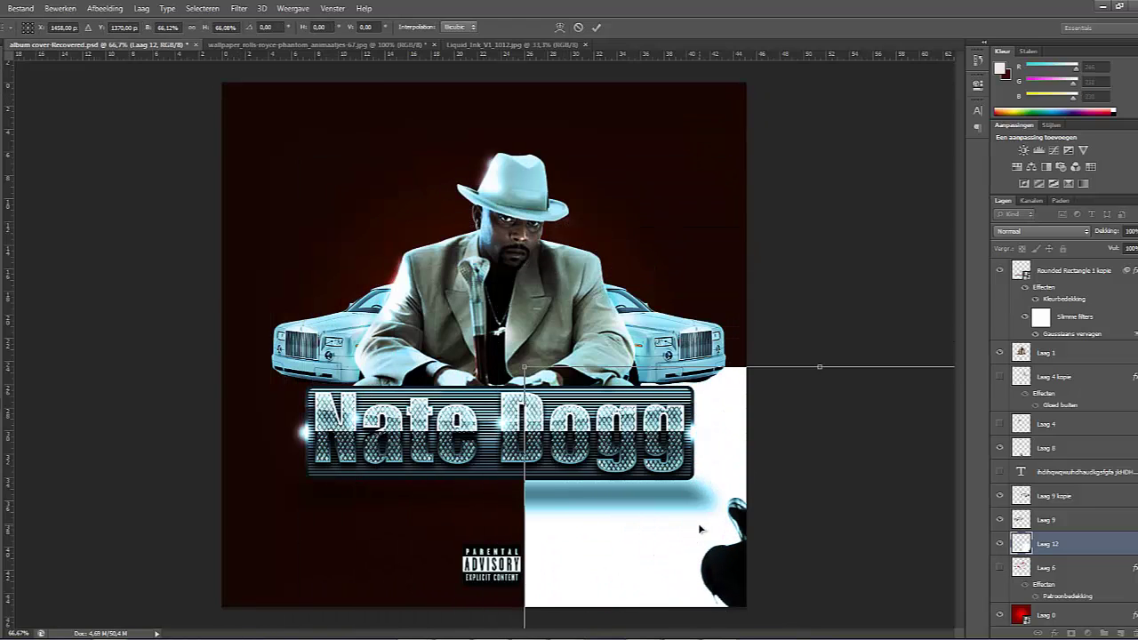
{"action": "mouse_move", "coordinate": [698, 523]}
{"action": "left_mouse_down"}
{"action": "mouse_move", "coordinate": [694, 494]}
{"action": "mouse_move", "coordinate": [462, 336]}
{"action": "mouse_move", "coordinate": [336, 225]}
{"action": "left_mouse_up"}
{"action": "key", "text": "v"}
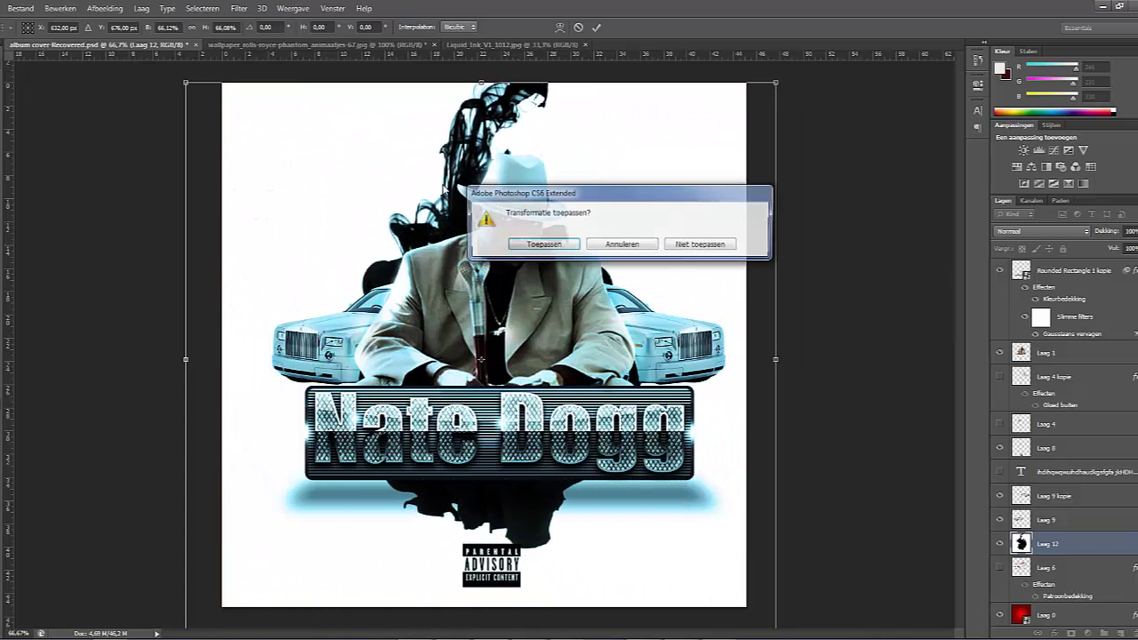
{"action": "key", "text": "Return"}
Try out different blend modes on the ink layer Laag 12 and settle on Donkerdere kleur
{"action": "left_click", "coordinate": [1038, 231]}
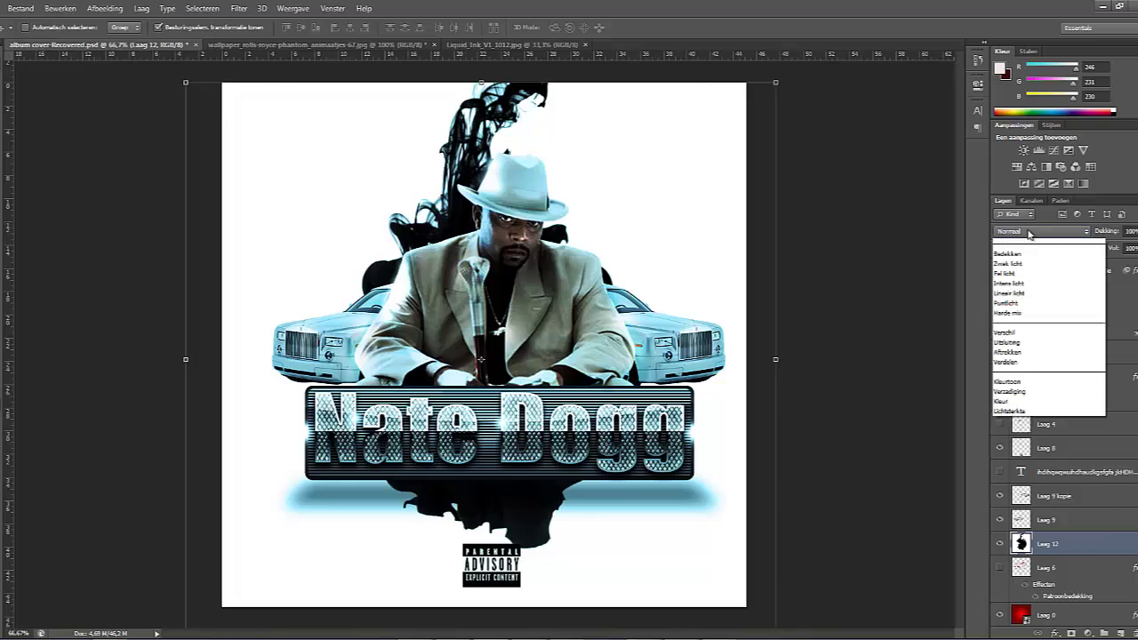
{"action": "left_click", "coordinate": [1040, 547]}
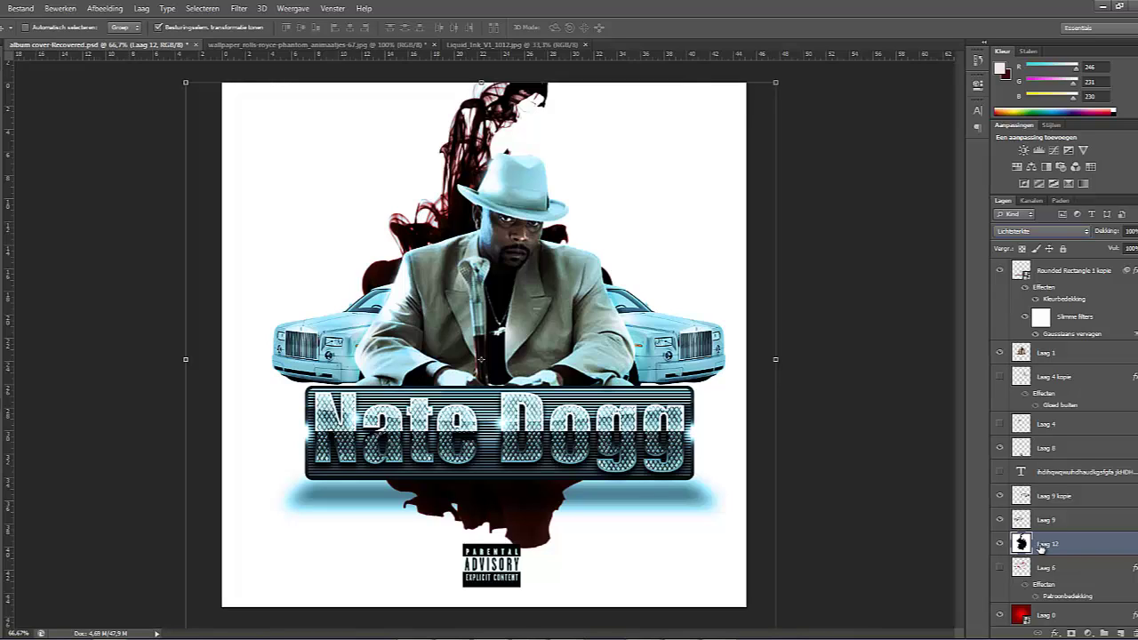
{"action": "key", "text": "shift+minus"}
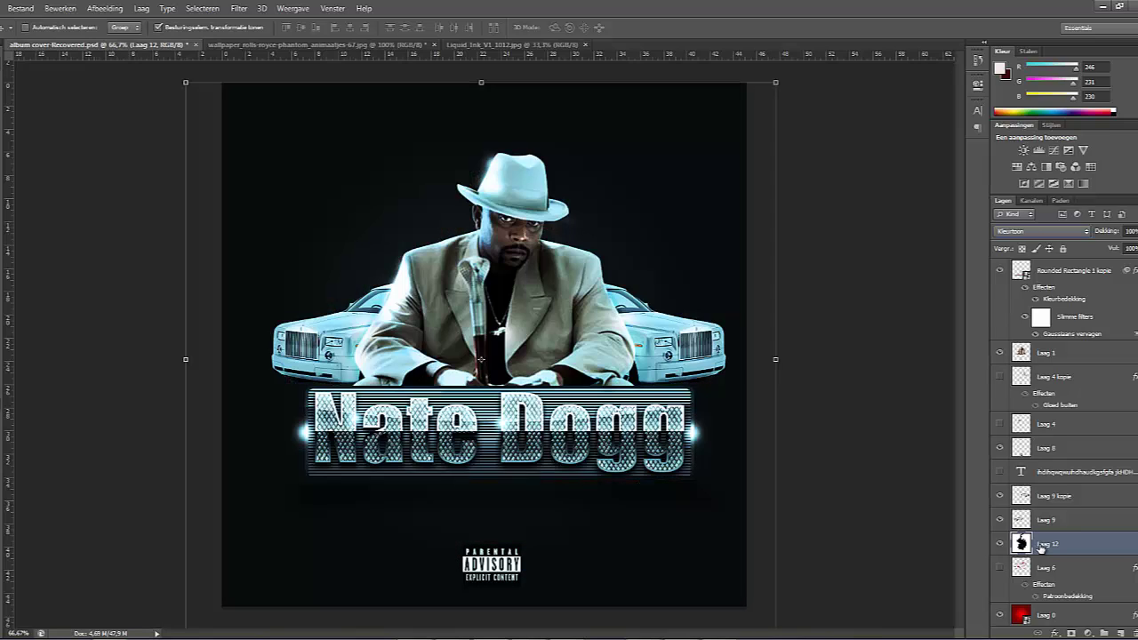
{"action": "key", "text": "shift+minus"}
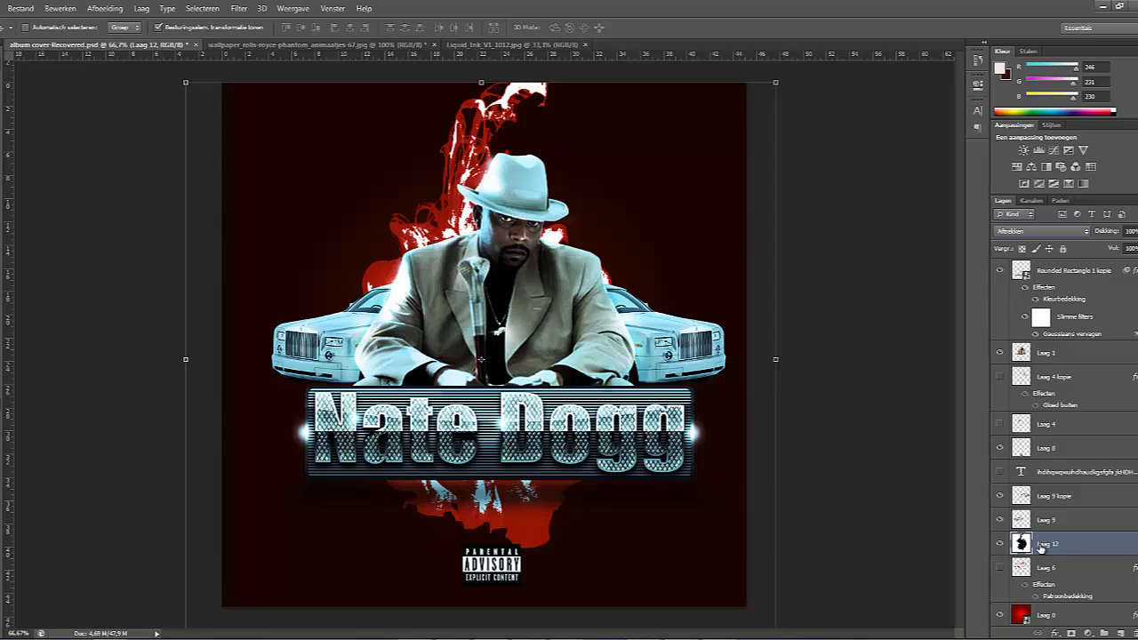
{"action": "key", "text": "shift+minus"}
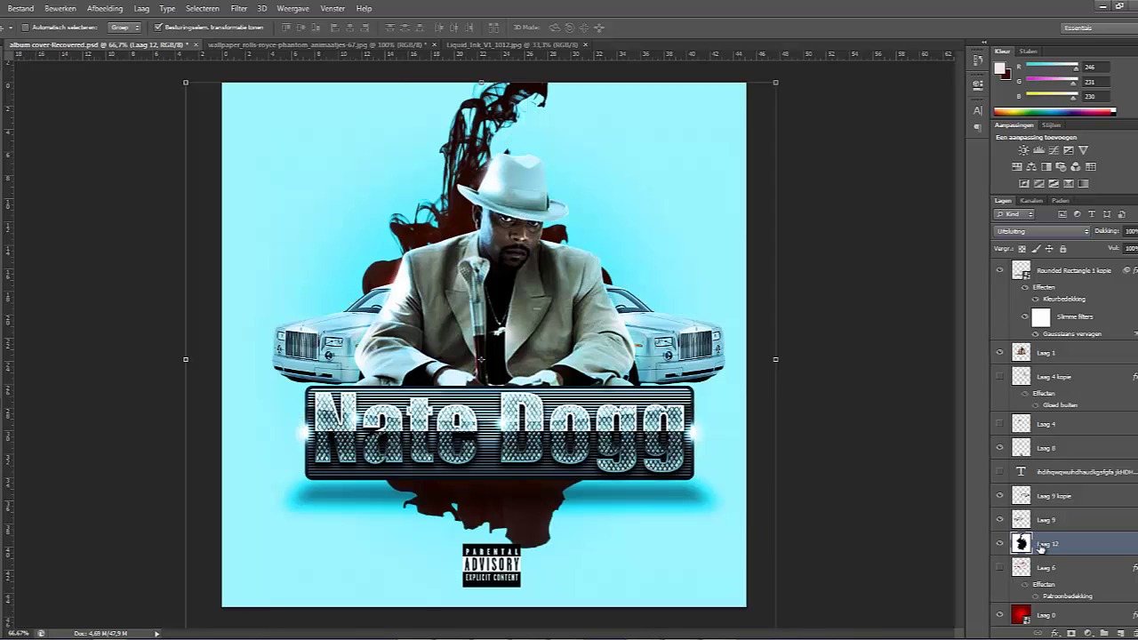
{"action": "key", "text": "shift+minus"}
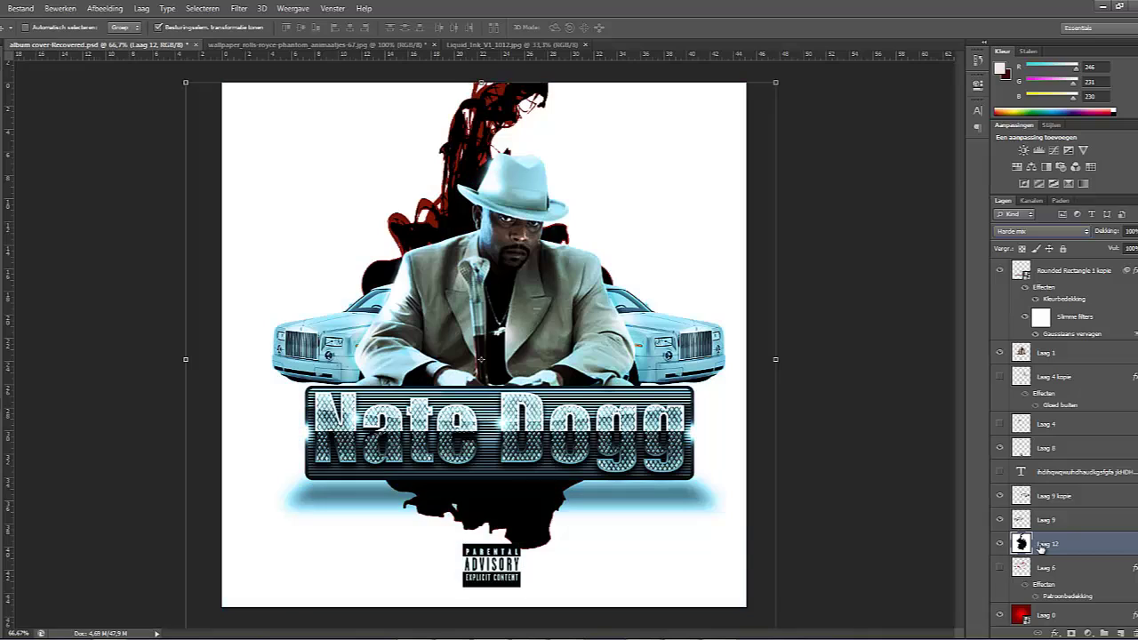
{"action": "key", "text": "shift+minus"}
{"action": "key", "text": "shift+minus"}
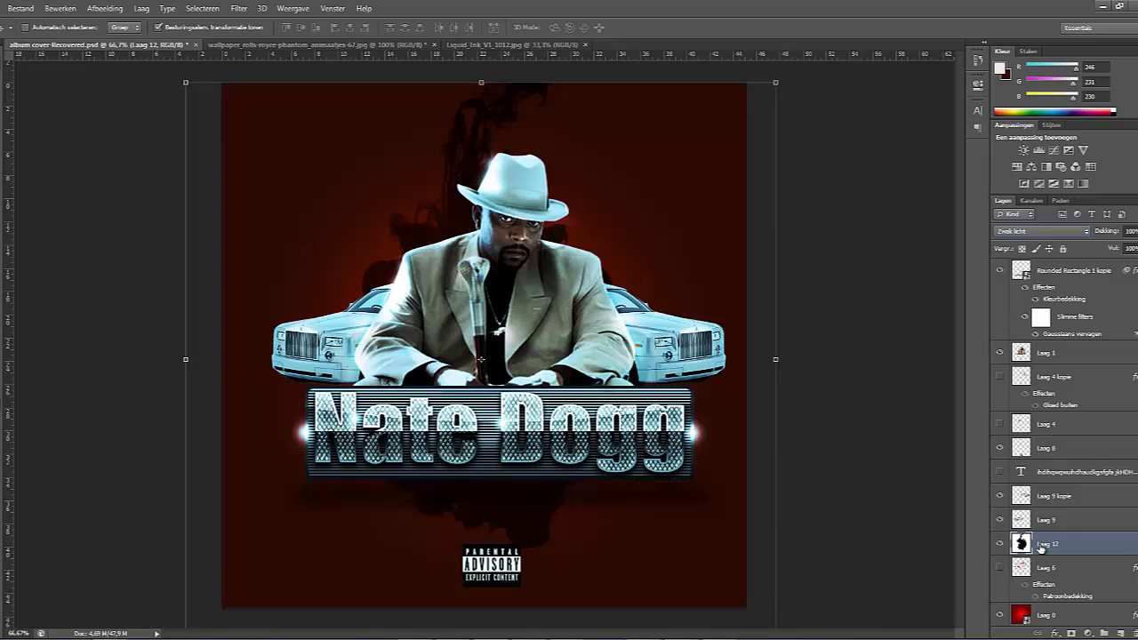
{"action": "key", "text": "shift+minus"}
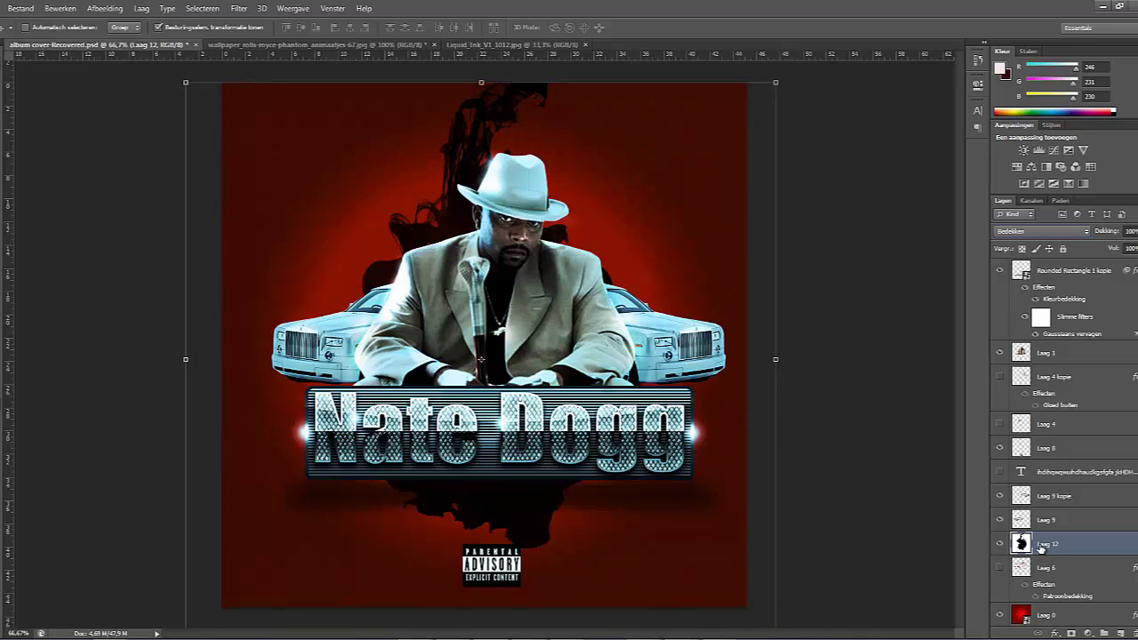
{"action": "key", "text": "shift+minus"}
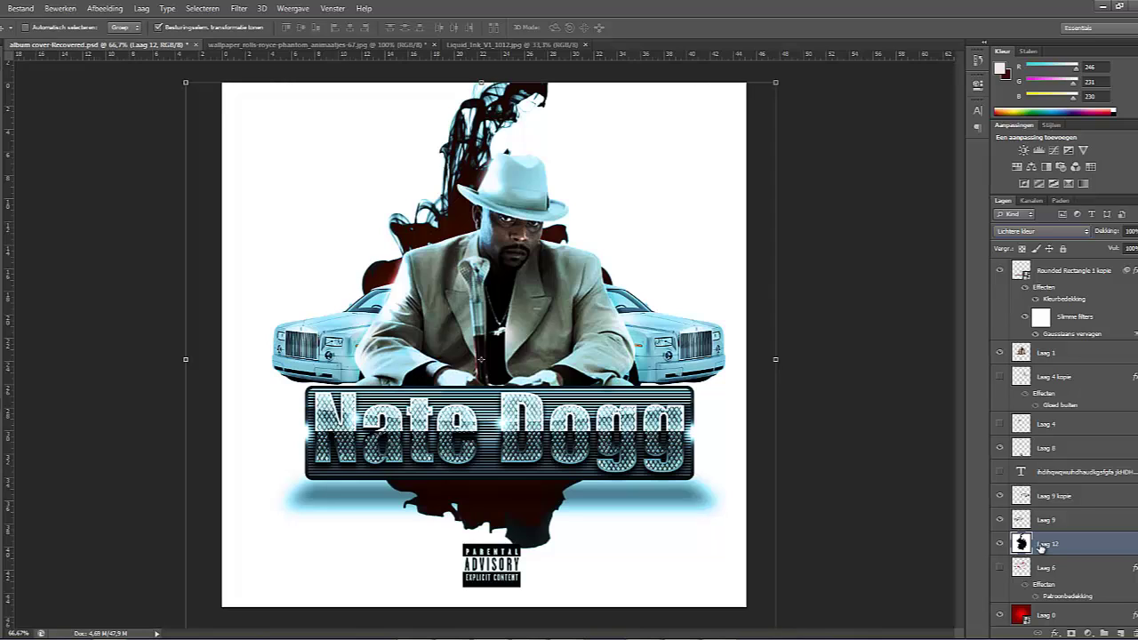
{"action": "key", "text": "shift+minus"}
{"action": "key", "text": "shift+minus"}
{"action": "key", "text": "shift+minus"}
{"action": "key", "text": "shift+minus"}
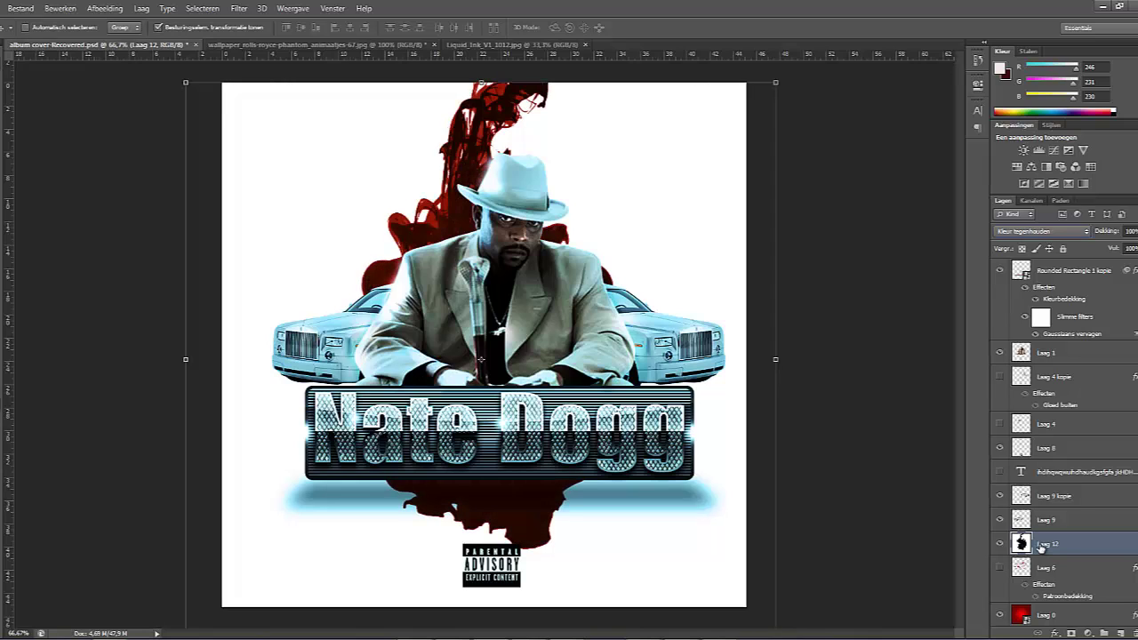
{"action": "key", "text": "shift+minus"}
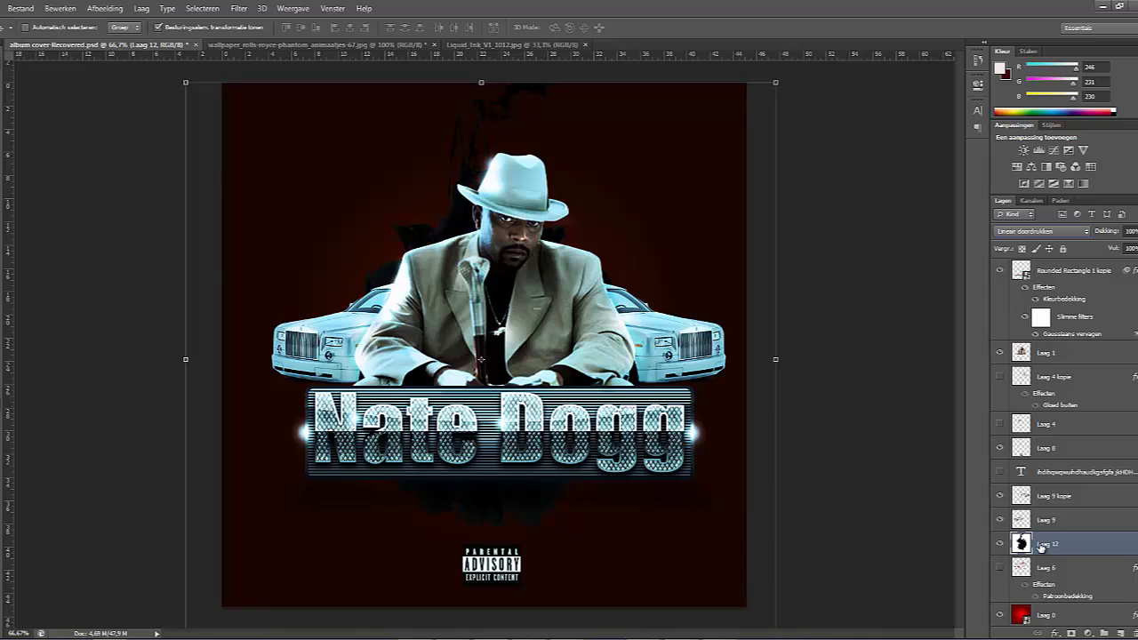
{"action": "key", "text": "shift+plus"}
Flip the ink layer Laag 12 vertically and shift it down toward the cover's lower left, behind the man
{"action": "mouse_move", "coordinate": [520, 442]}
{"action": "left_mouse_down"}
{"action": "mouse_move", "coordinate": [513, 380]}
{"action": "mouse_move", "coordinate": [489, 433]}
{"action": "mouse_move", "coordinate": [453, 438]}
{"action": "mouse_move", "coordinate": [476, 440]}
{"action": "left_mouse_up"}
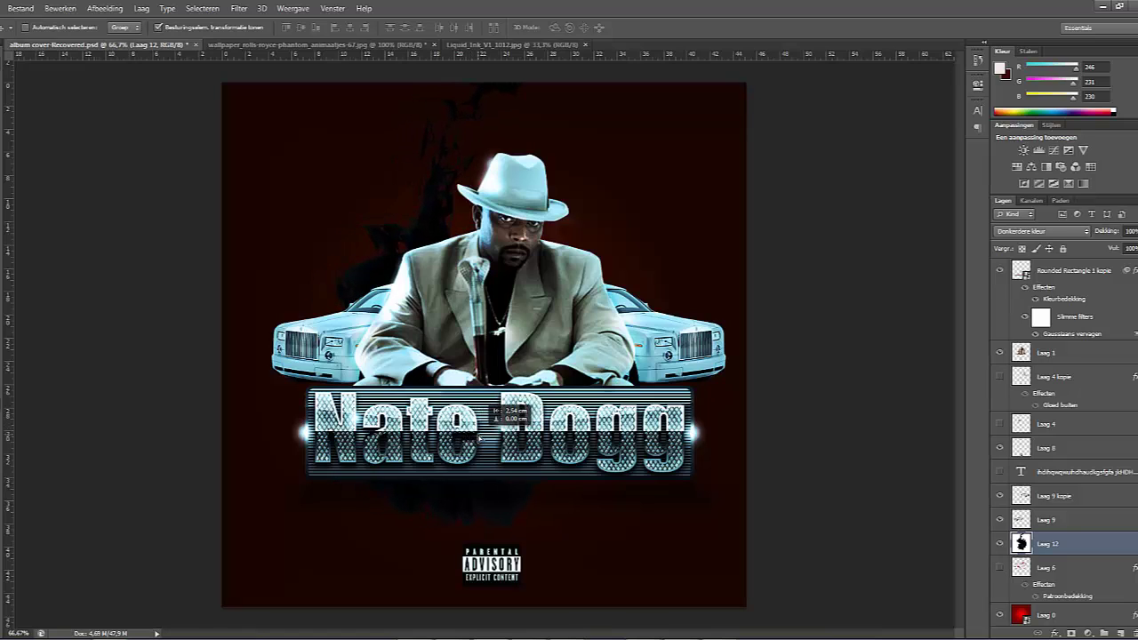
{"action": "left_click", "coordinate": [67, 9]}
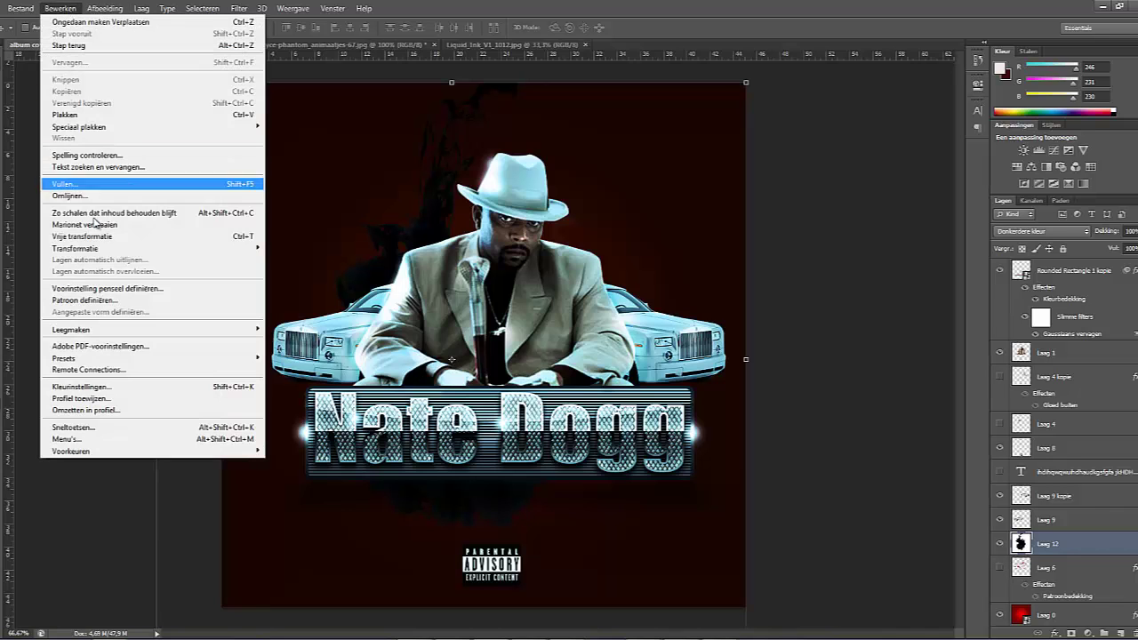
{"action": "mouse_move", "coordinate": [160, 251]}
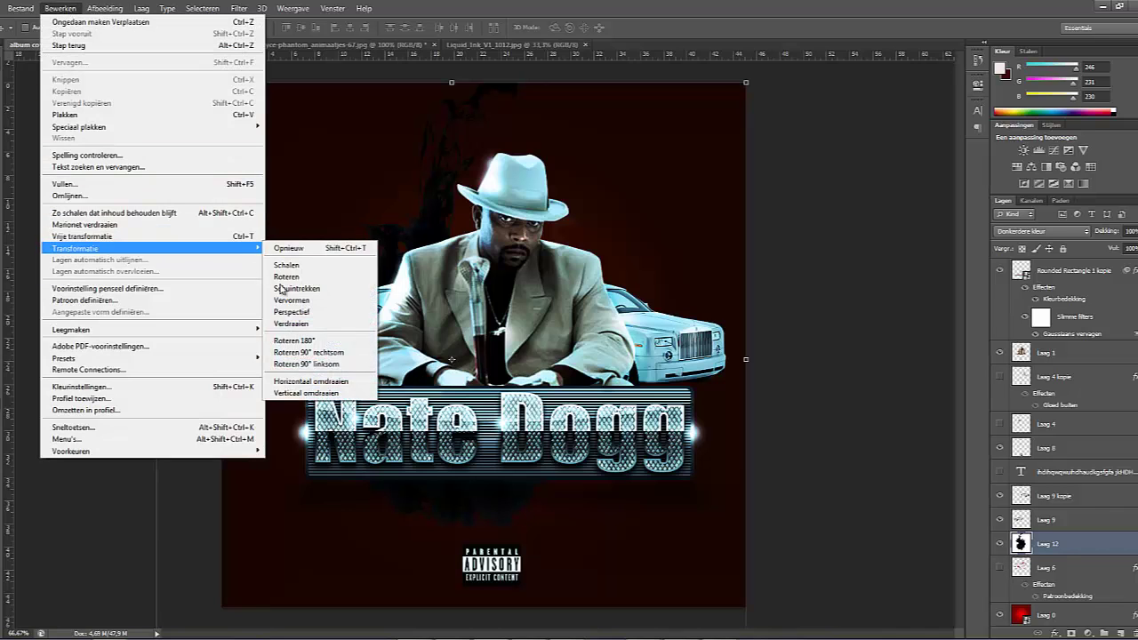
{"action": "left_click", "coordinate": [309, 381]}
{"action": "left_click_drag", "start_coordinate": [423, 344], "coordinate": [384, 375]}
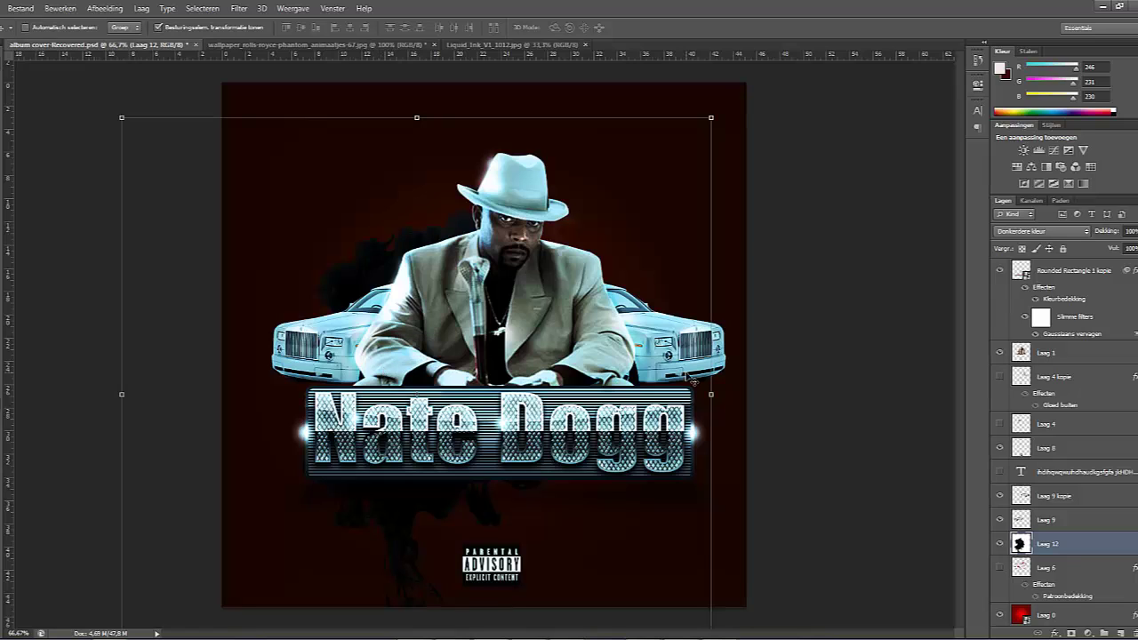
Set the blend mode of Laag 12 to Lichtsterkte and center the ink behind the man, level with the canvas's upper edge
{"action": "left_click", "coordinate": [1072, 236]}
{"action": "left_click", "coordinate": [1044, 547]}
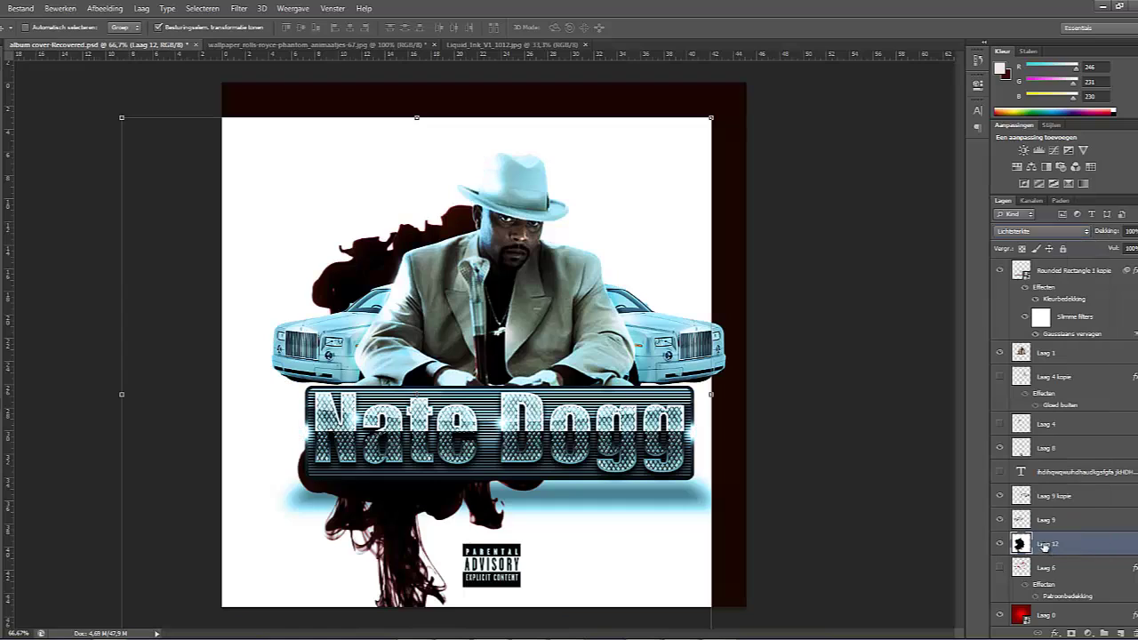
{"action": "left_click_drag", "start_coordinate": [644, 551], "coordinate": [708, 511]}
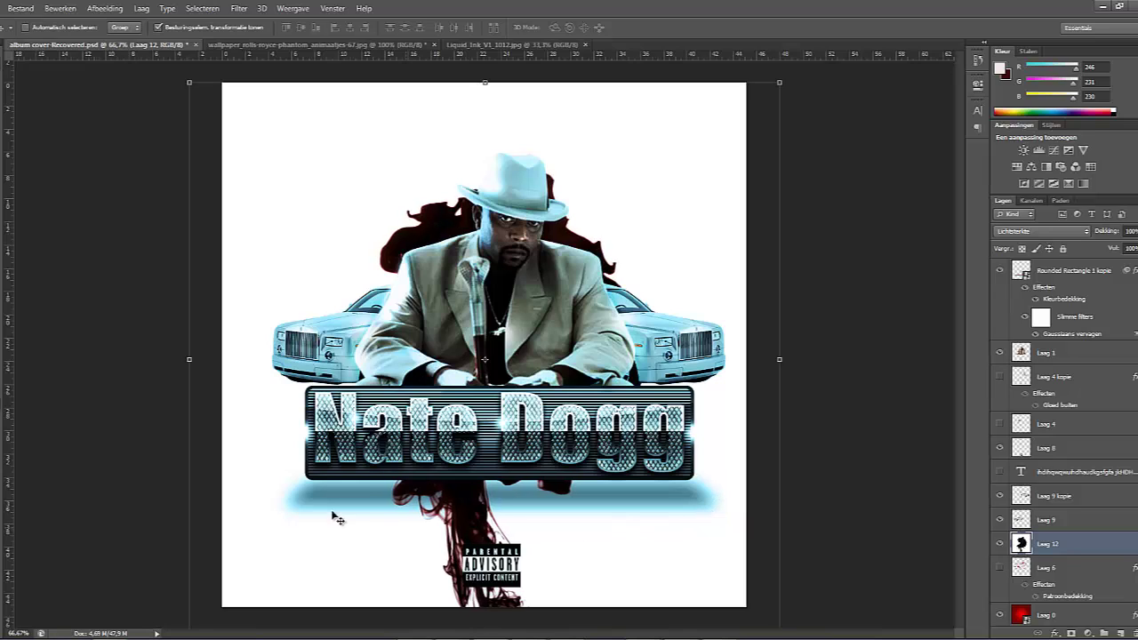
Select a rectangle over the ink drips below the Nate Dogg nameplate on Laag 12 and fill it with the dark background color
{"action": "key", "text": "m"}
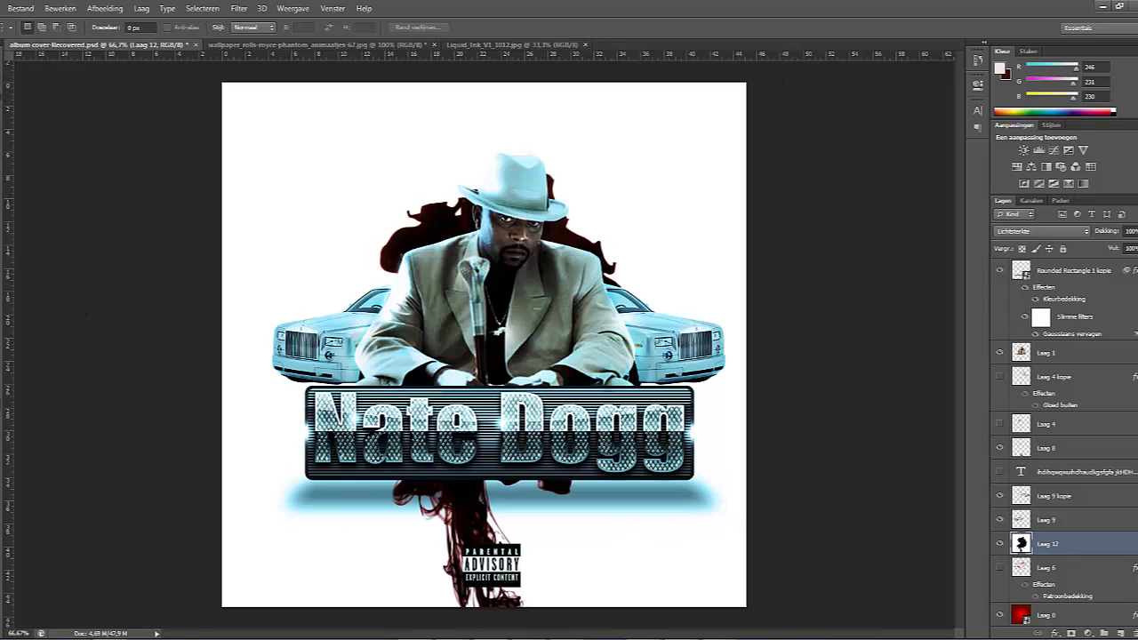
{"action": "left_click_drag", "start_coordinate": [304, 464], "coordinate": [703, 624]}
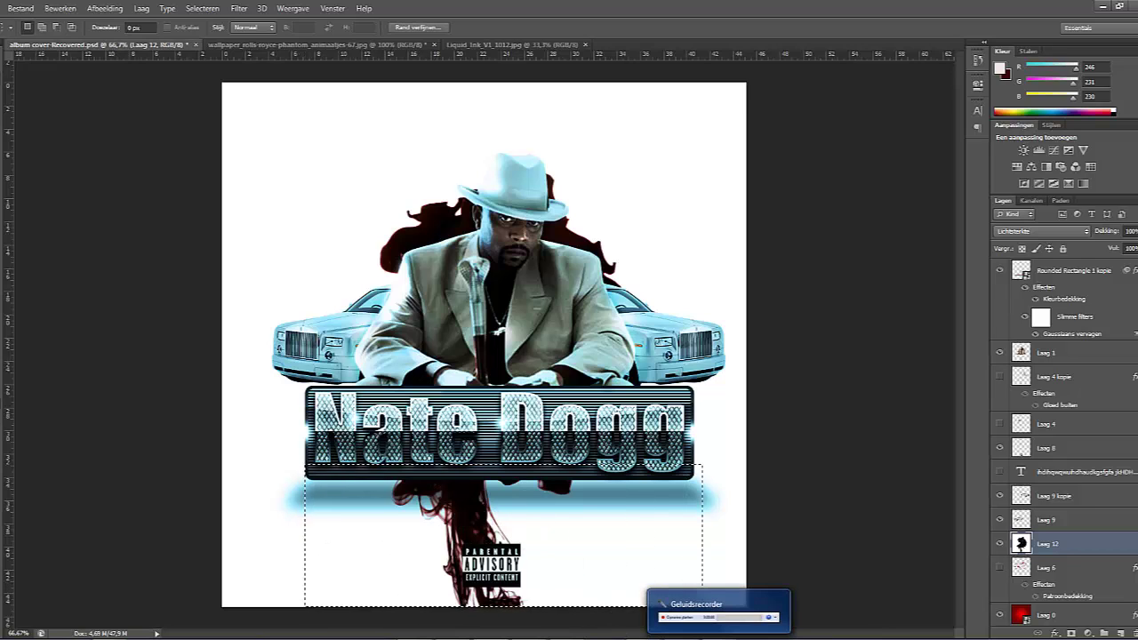
{"action": "key", "text": "ctrl+BackSpace"}
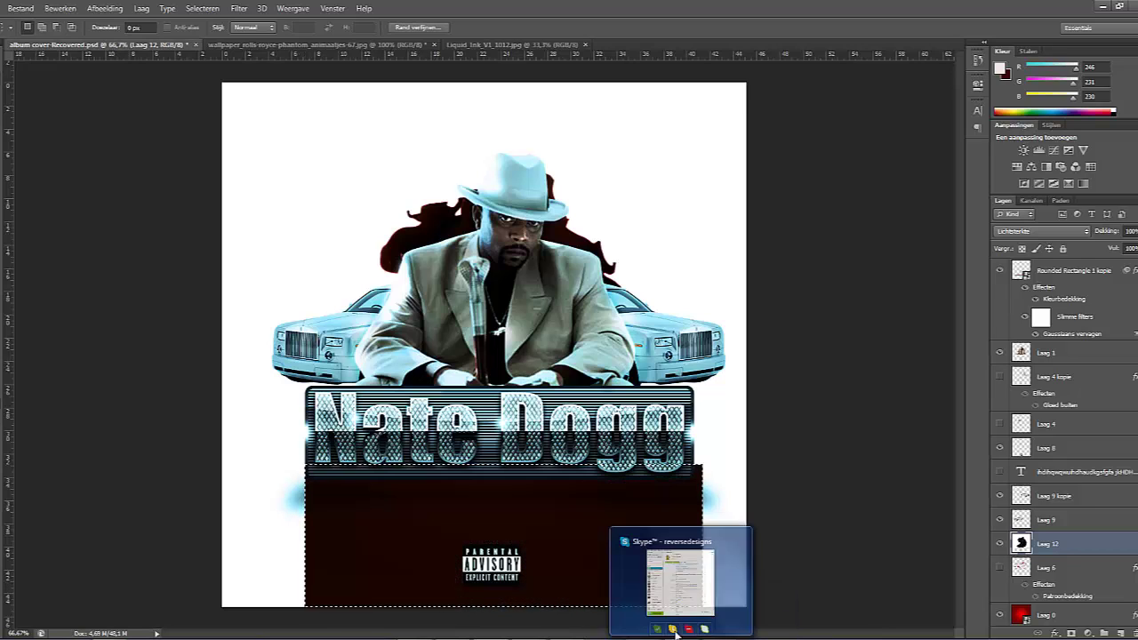
Paint over the filled rectangle in the current pale foreground color with a soft 411 px brush at 0% hardness
{"action": "key", "text": "b"}
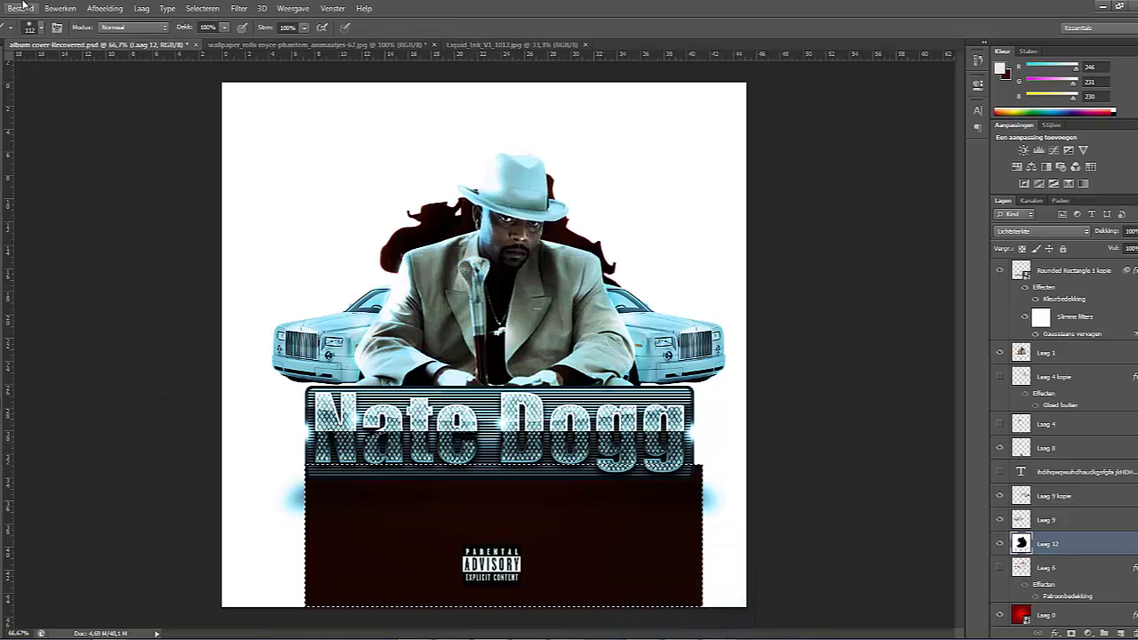
{"action": "left_click", "coordinate": [36, 27]}
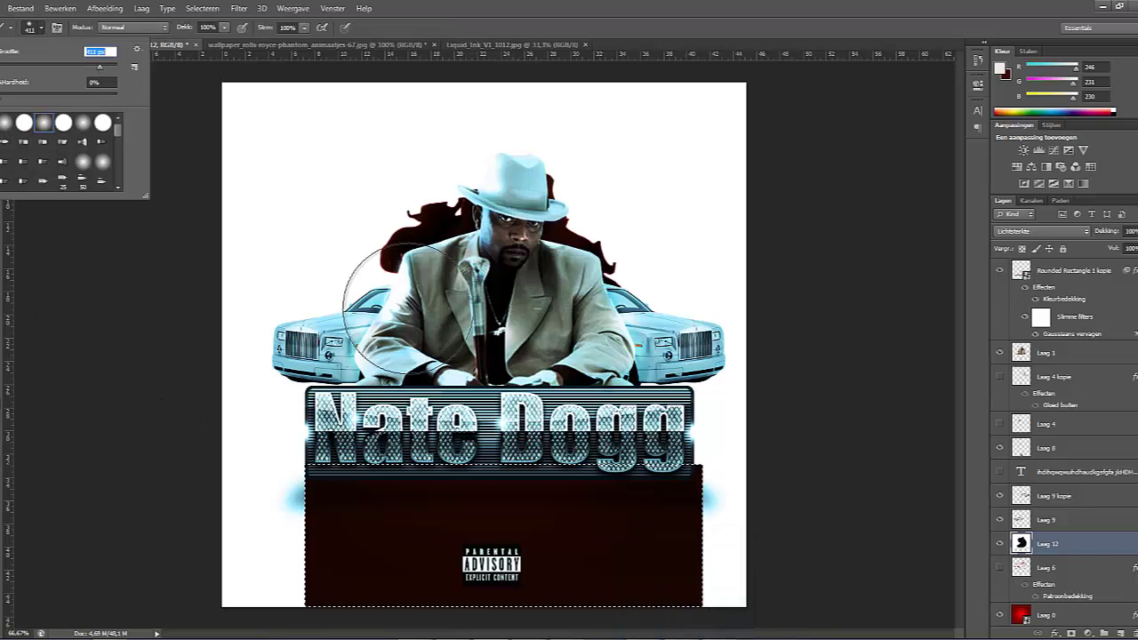
{"action": "mouse_move", "coordinate": [497, 533]}
{"action": "left_mouse_down"}
{"action": "mouse_move", "coordinate": [194, 507]}
{"action": "mouse_move", "coordinate": [278, 538]}
{"action": "mouse_move", "coordinate": [726, 573]}
{"action": "mouse_move", "coordinate": [664, 573]}
{"action": "mouse_move", "coordinate": [416, 498]}
{"action": "left_mouse_up"}
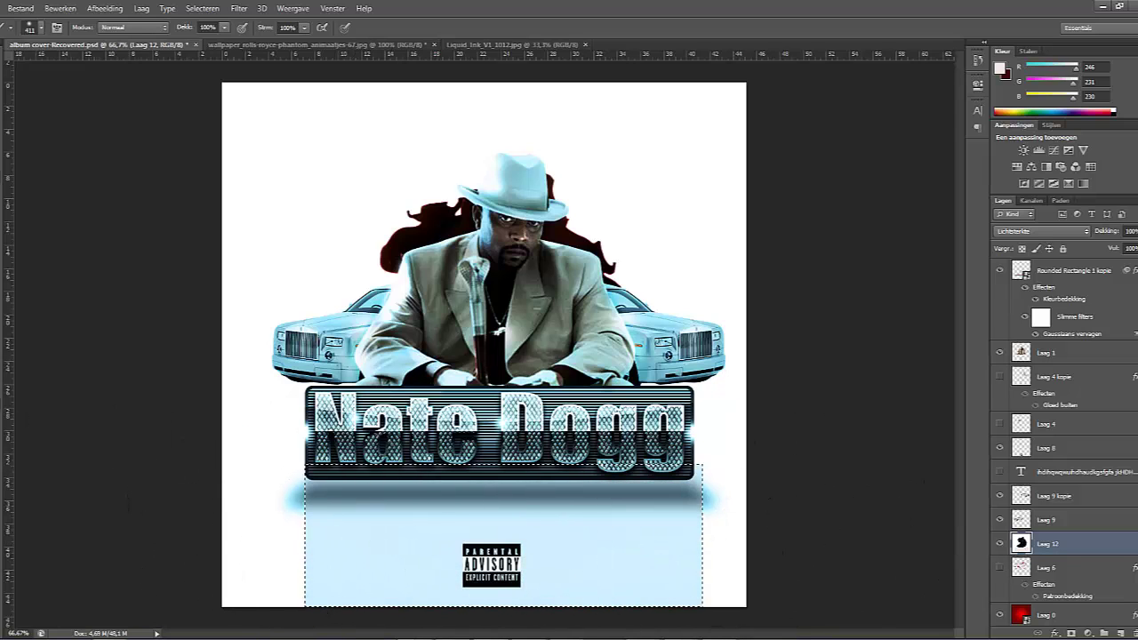
Set the foreground color to white (ffffff), paint the selected area below the nameplate white, deselect and touch up the leftover edges
{"action": "key", "text": "F6"}
{"action": "left_click", "coordinate": [736, 286]}
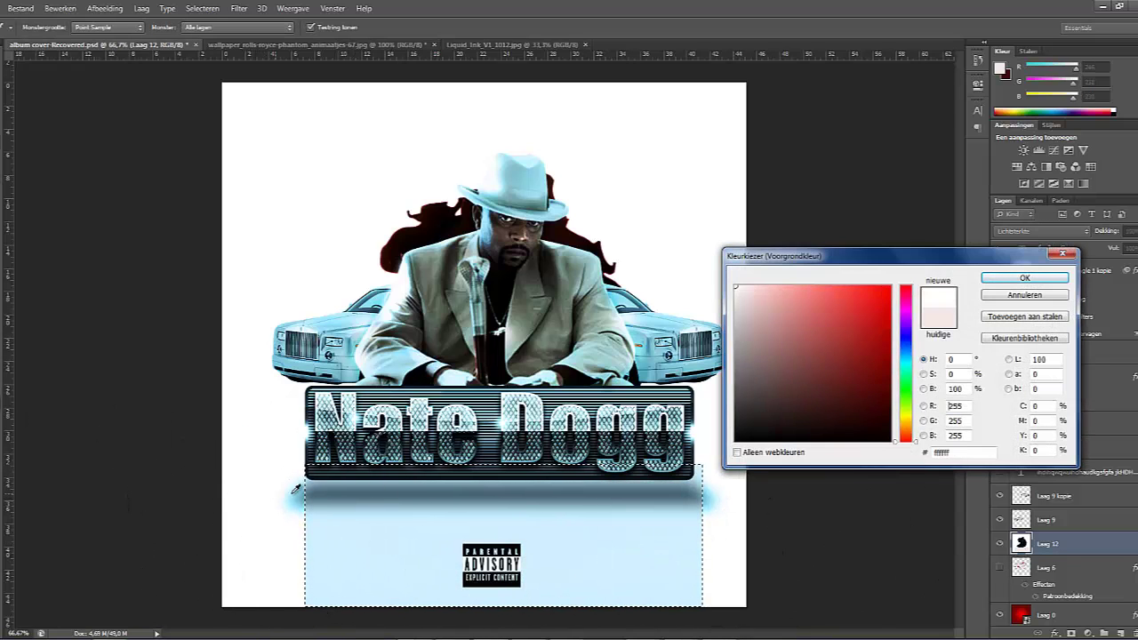
{"action": "left_click", "coordinate": [1023, 278]}
{"action": "mouse_move", "coordinate": [600, 496]}
{"action": "left_mouse_down"}
{"action": "mouse_move", "coordinate": [690, 477]}
{"action": "mouse_move", "coordinate": [578, 563]}
{"action": "mouse_move", "coordinate": [101, 516]}
{"action": "left_mouse_up"}
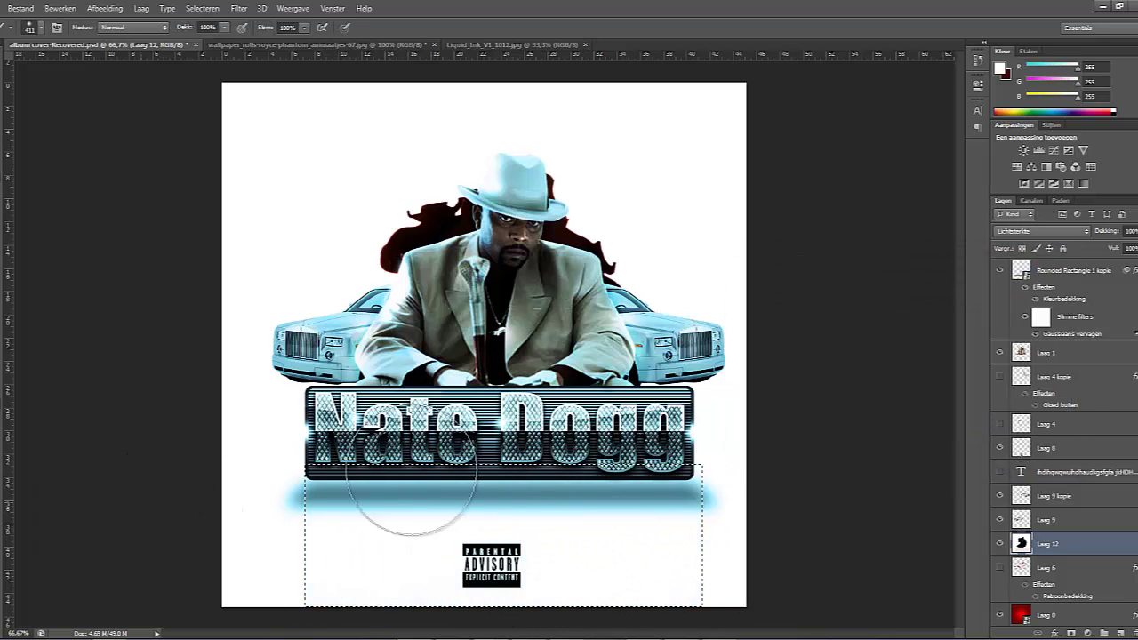
{"action": "key", "text": "ctrl+d"}
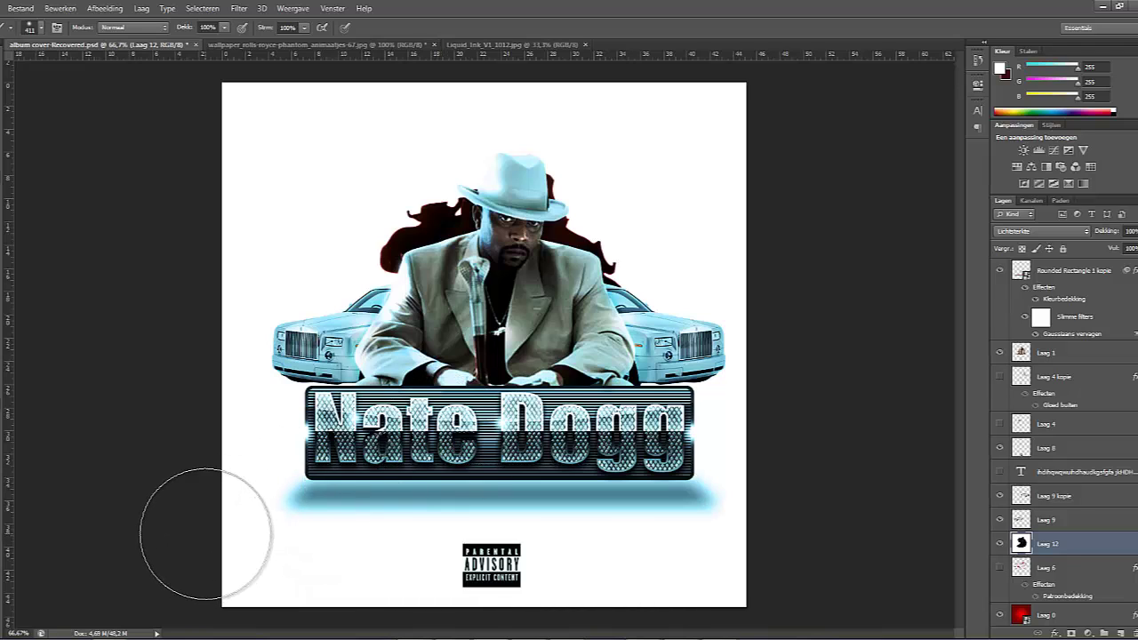
{"action": "left_click_drag", "start_coordinate": [317, 520], "coordinate": [316, 529]}
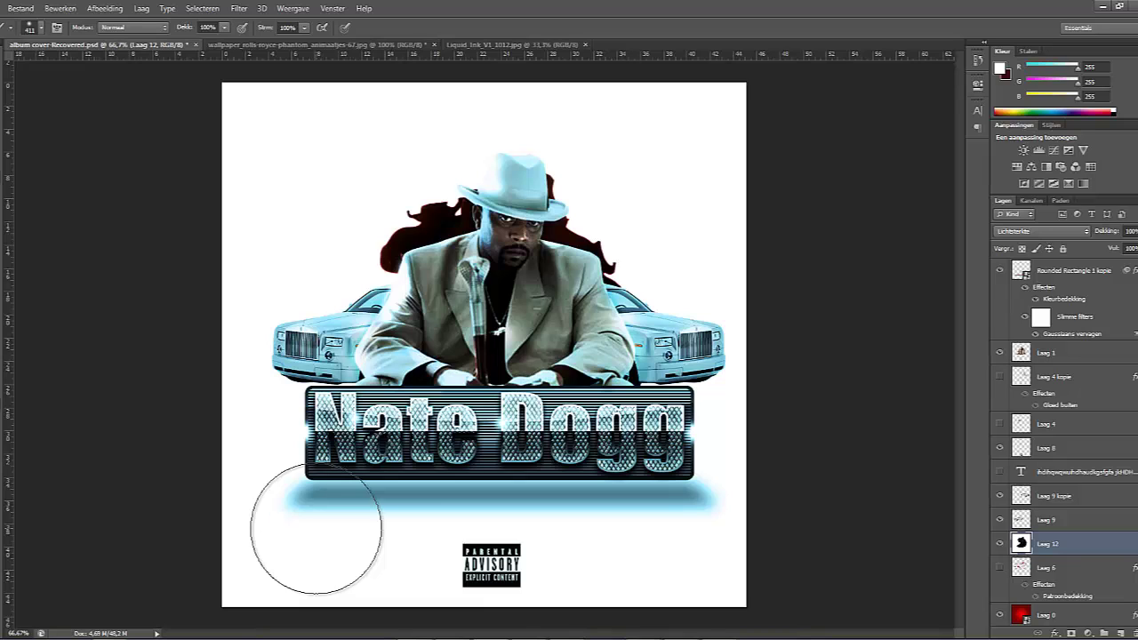
Hide both car layers, Laag 9 and Laag 9 kopie, to inspect the ink behind them, and show them again
{"action": "left_click", "coordinate": [1000, 520]}
{"action": "left_click", "coordinate": [1001, 496]}
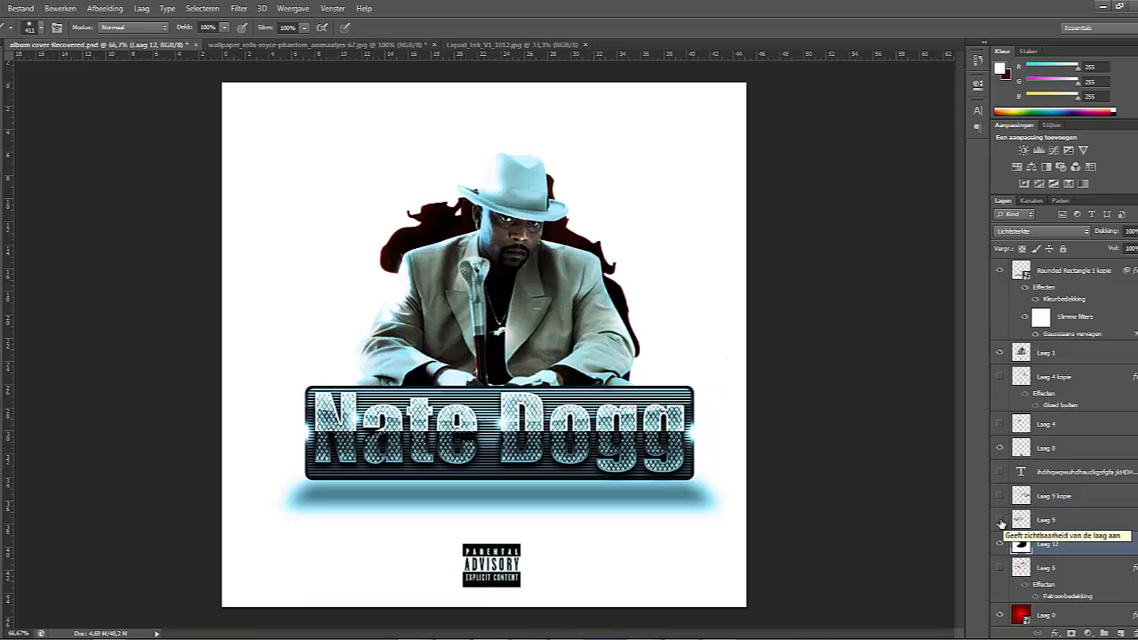
{"action": "left_click", "coordinate": [1000, 520]}
{"action": "left_click", "coordinate": [999, 496]}
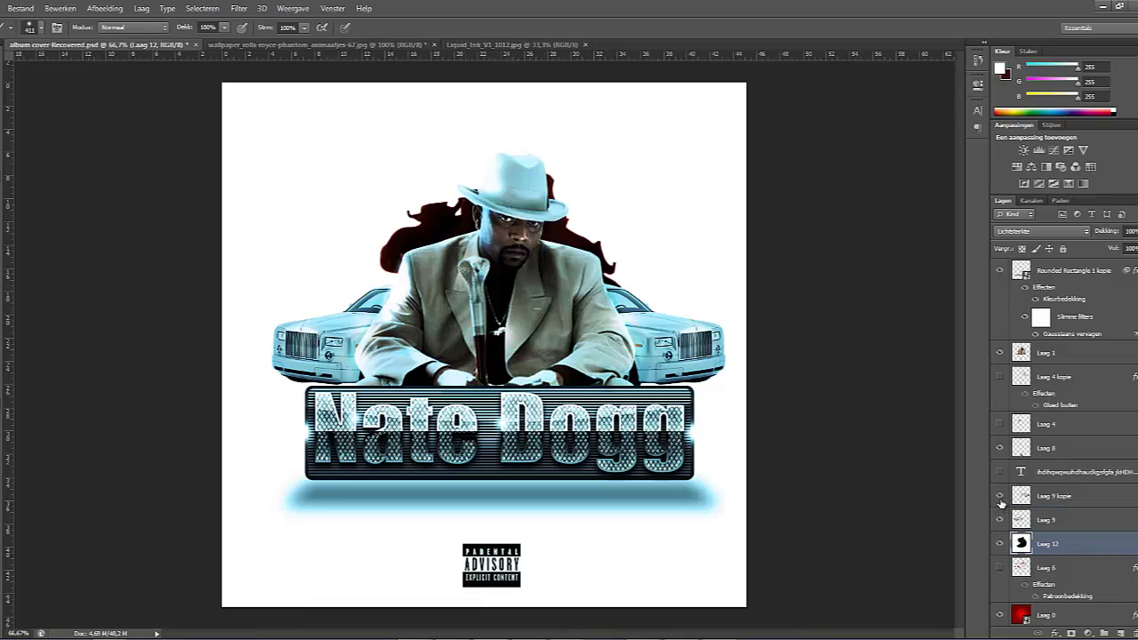
Duplicate Laag 12 as Laag 12 kopie and move the copy about 5.9 cm left and 3.1 cm down
{"action": "right_click", "coordinate": [1046, 544]}
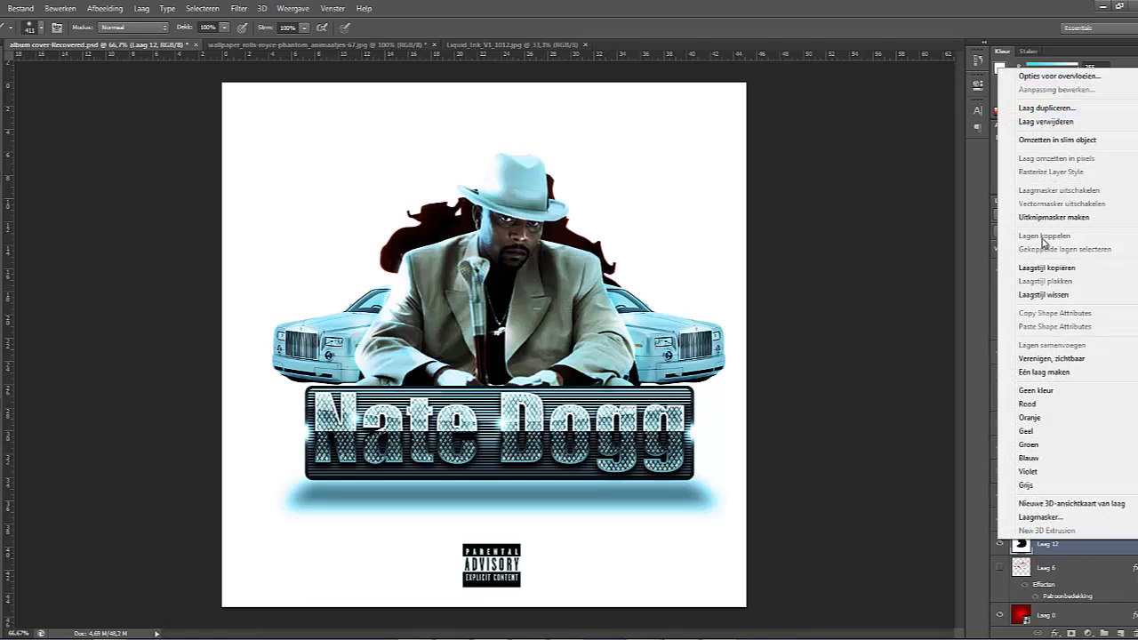
{"action": "left_click", "coordinate": [1046, 108]}
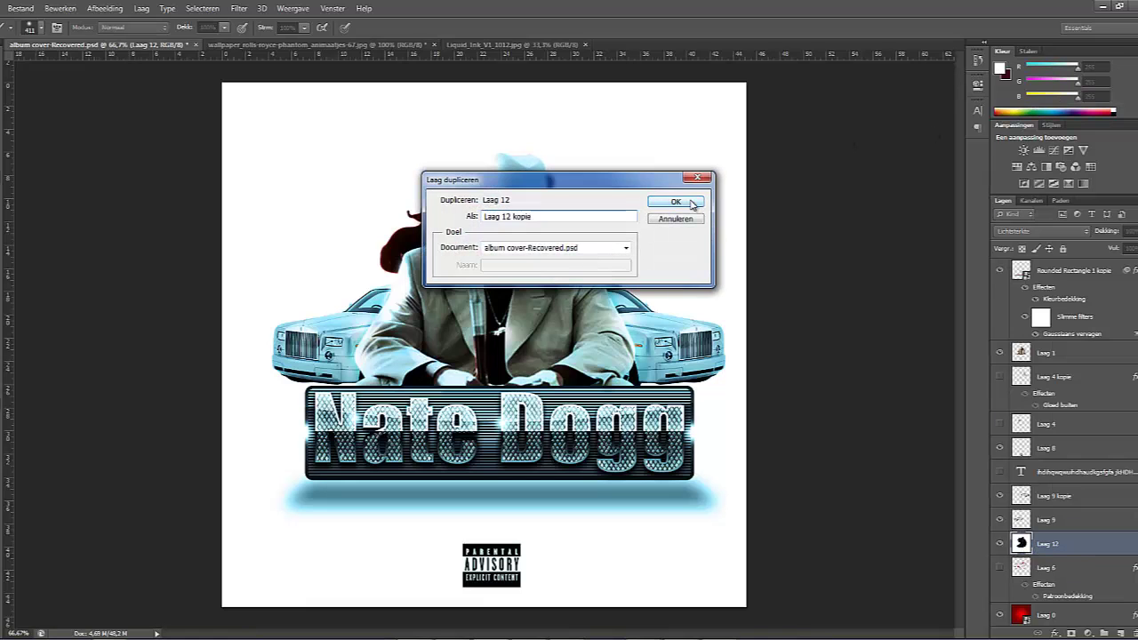
{"action": "left_click", "coordinate": [691, 202]}
{"action": "key", "text": "v"}
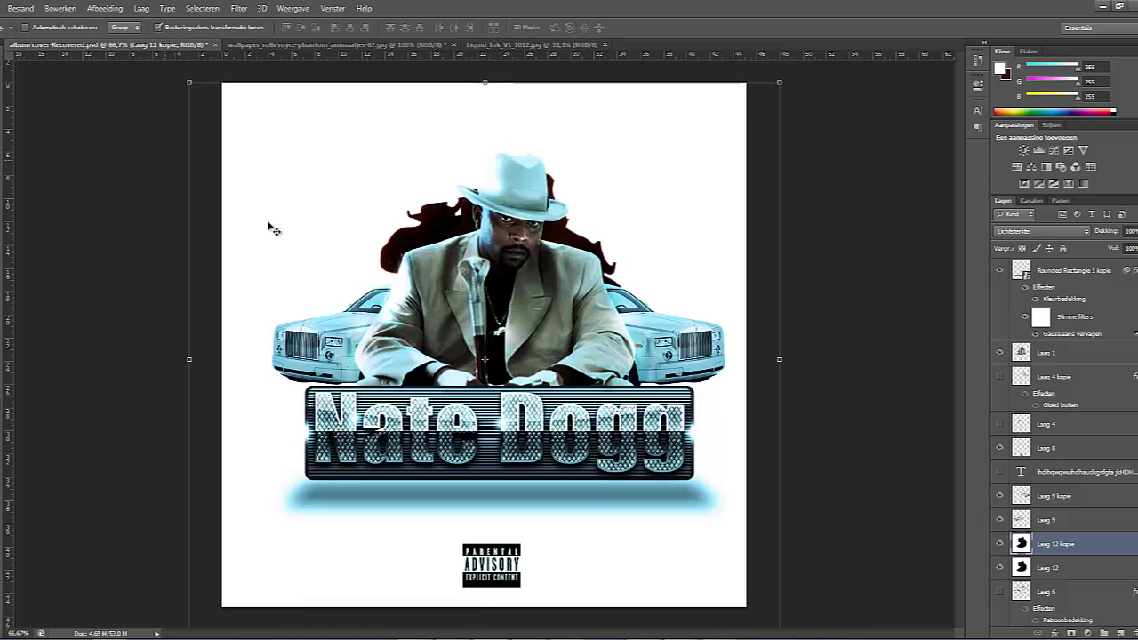
{"action": "left_click_drag", "start_coordinate": [405, 293], "coordinate": [333, 330]}
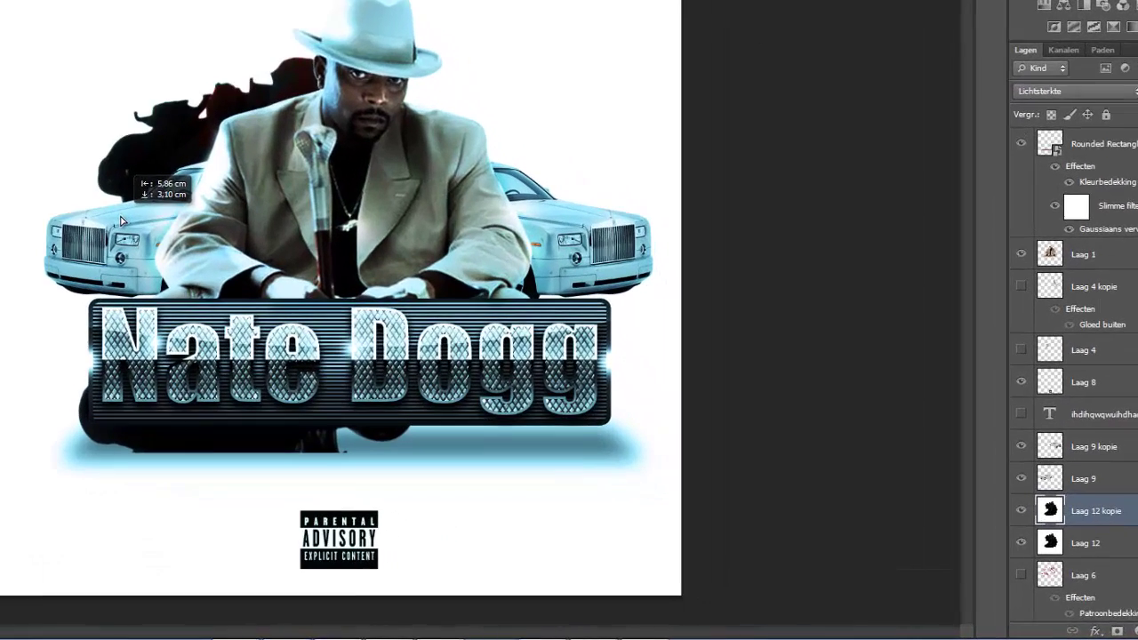
{"action": "left_click_drag", "start_coordinate": [121, 220], "coordinate": [121, 220]}
Try the blend modes Bleken, Uitsluiting and Puntlicht on Laag 12 kopie and move the ink copy slightly lower
{"action": "left_click", "coordinate": [1113, 49]}
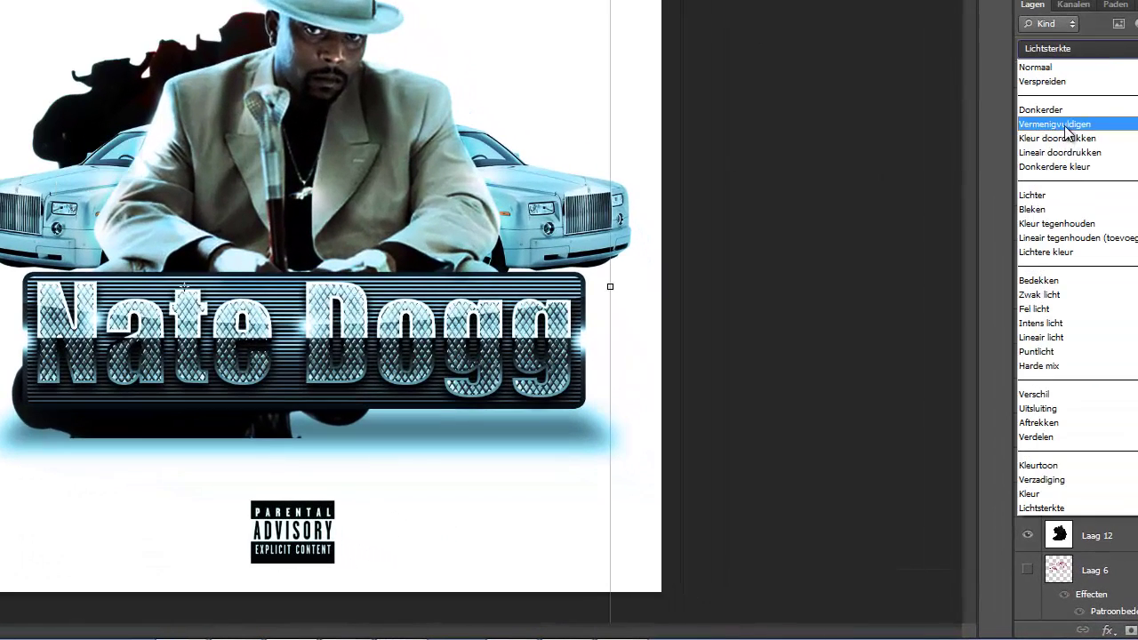
{"action": "left_click", "coordinate": [1044, 211]}
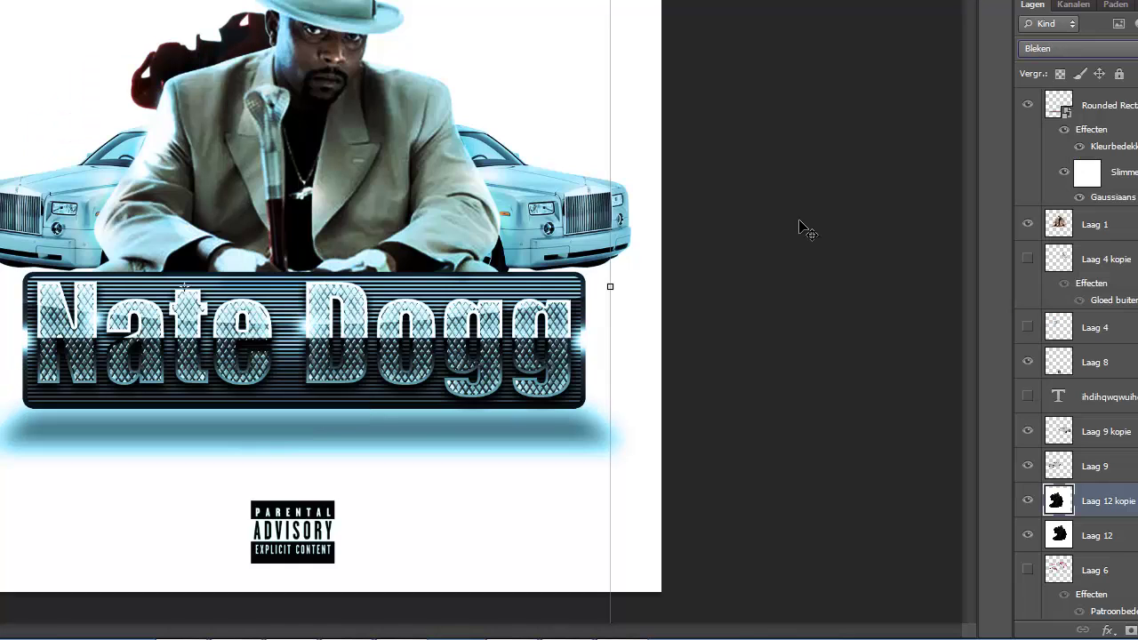
{"action": "left_click", "coordinate": [1092, 54]}
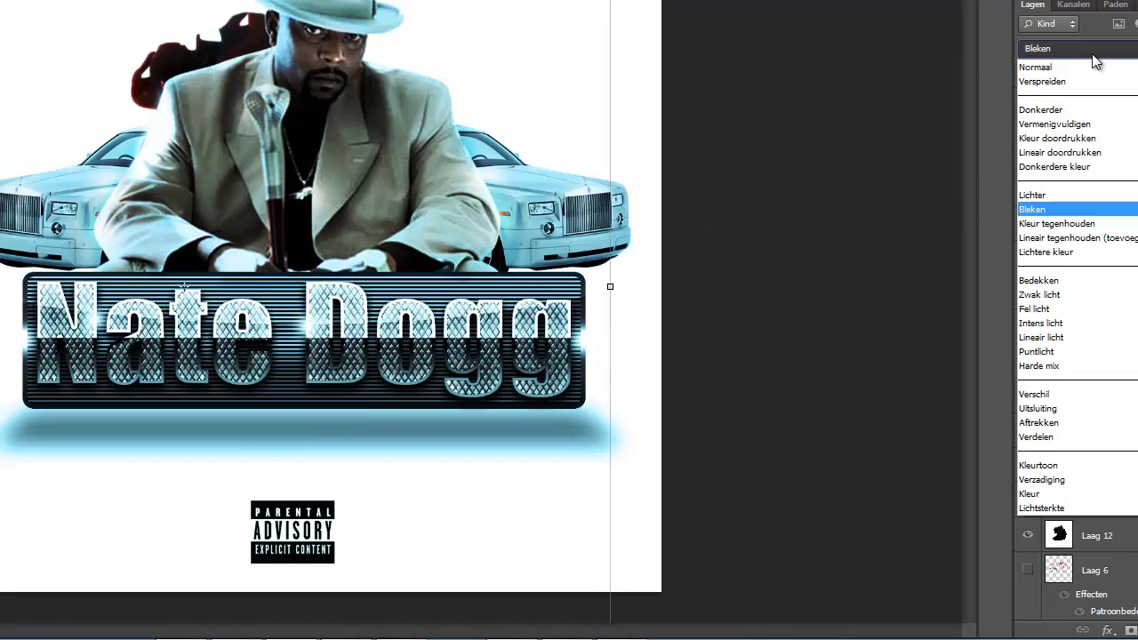
{"action": "left_click", "coordinate": [1047, 409]}
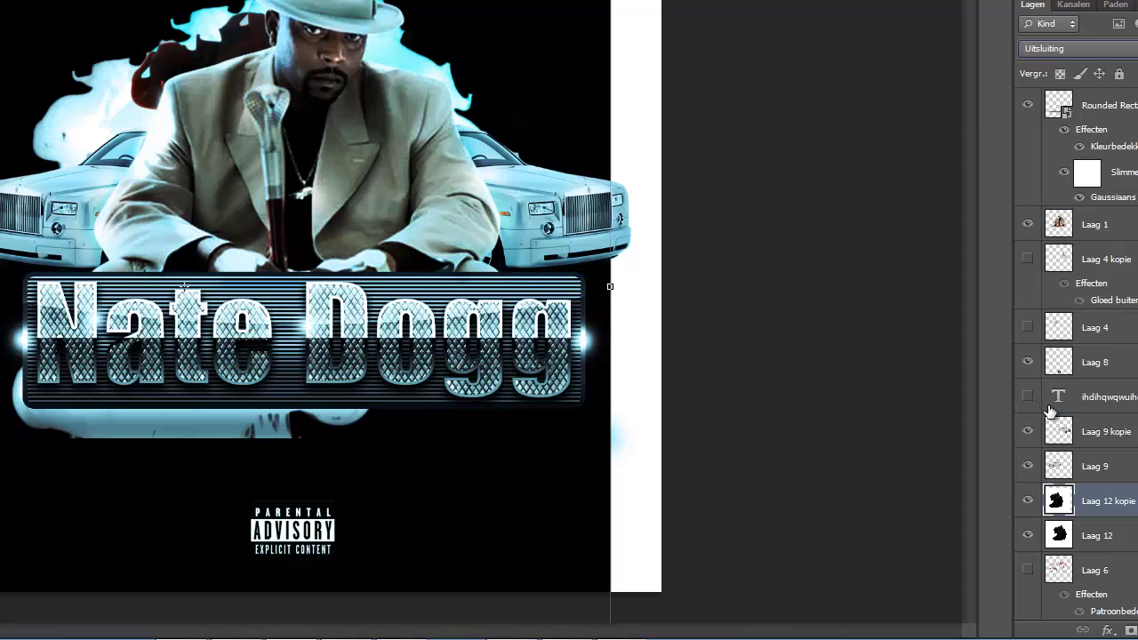
{"action": "key", "text": "shift+minus"}
{"action": "key", "text": "shift+minus"}
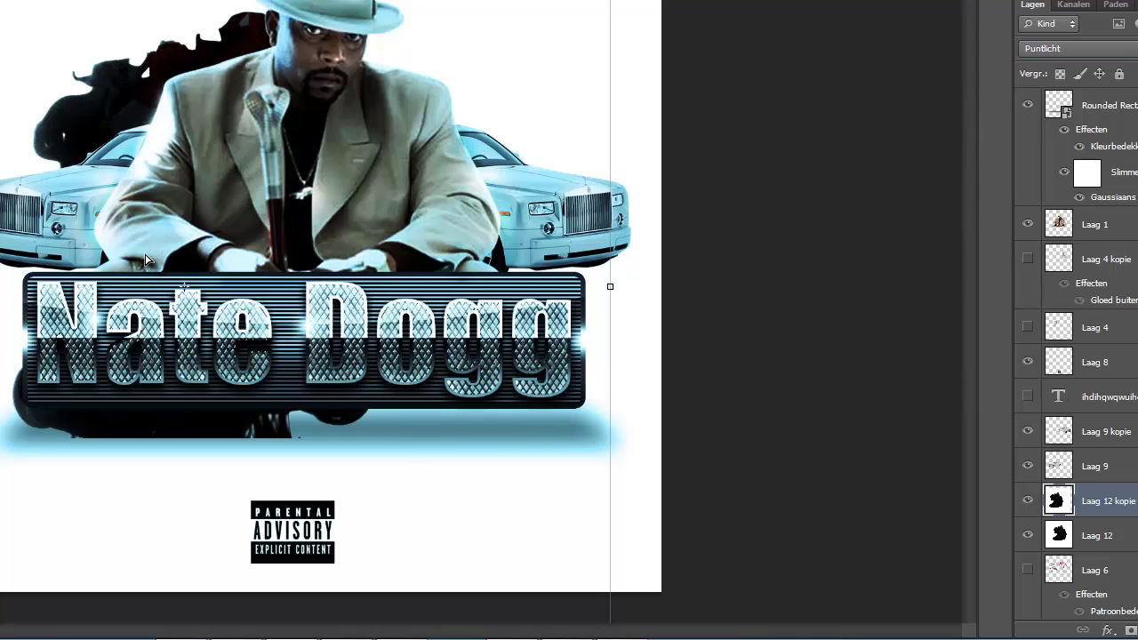
{"action": "left_click_drag", "start_coordinate": [142, 269], "coordinate": [166, 320]}
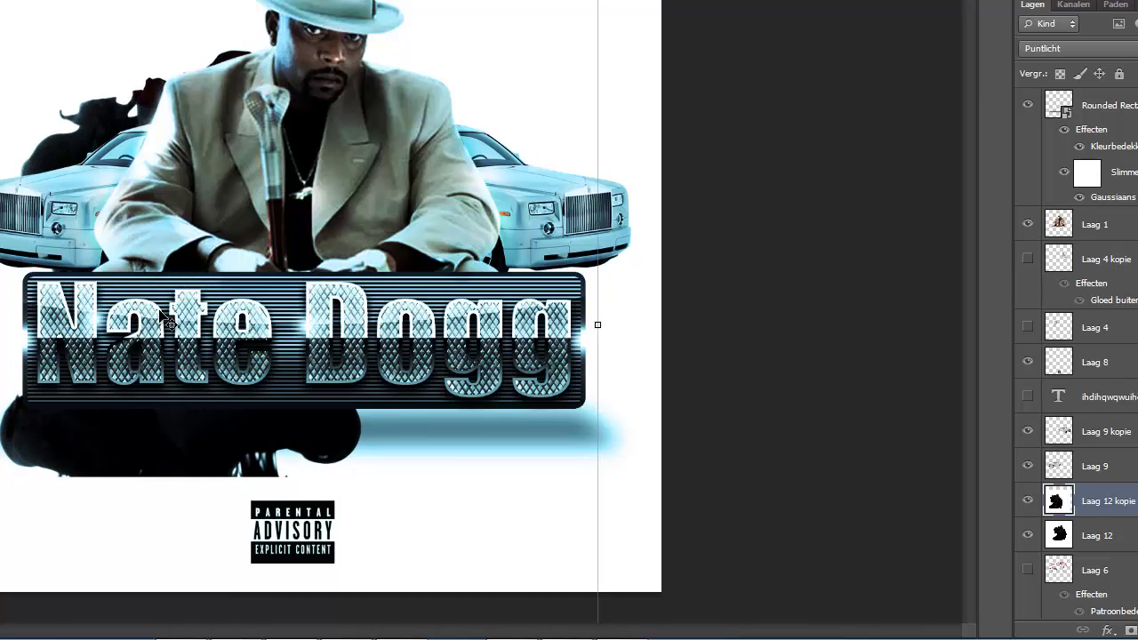
Try the blend modes Lineair licht and Fel licht on Laag 12 kopie and move the ink copy up and to the left
{"action": "left_click", "coordinate": [1046, 49]}
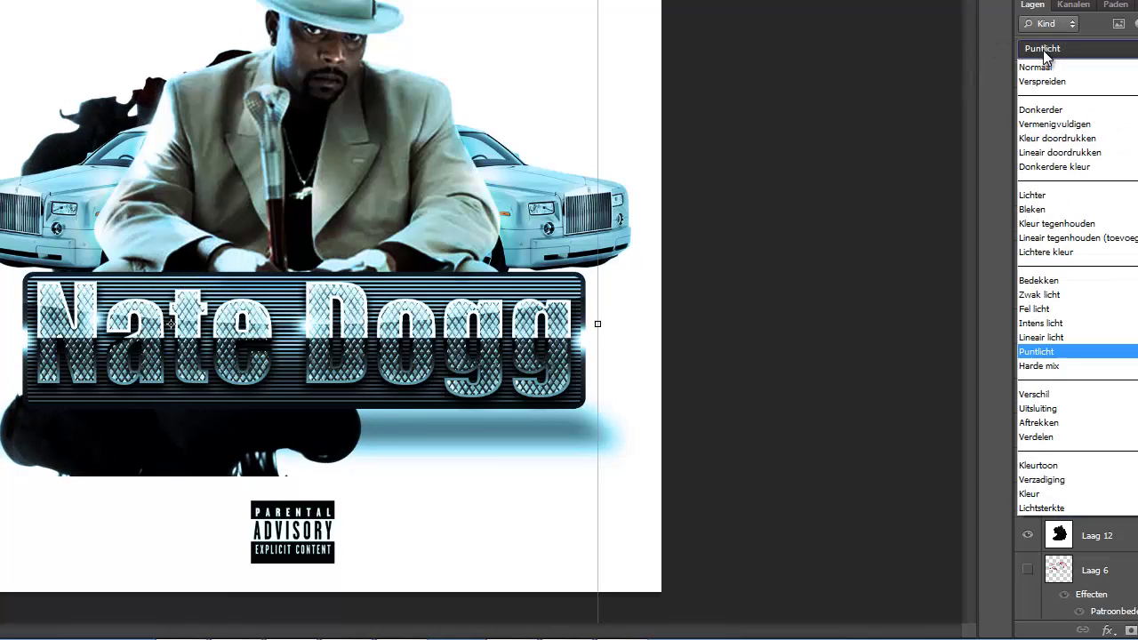
{"action": "left_click", "coordinate": [1035, 322]}
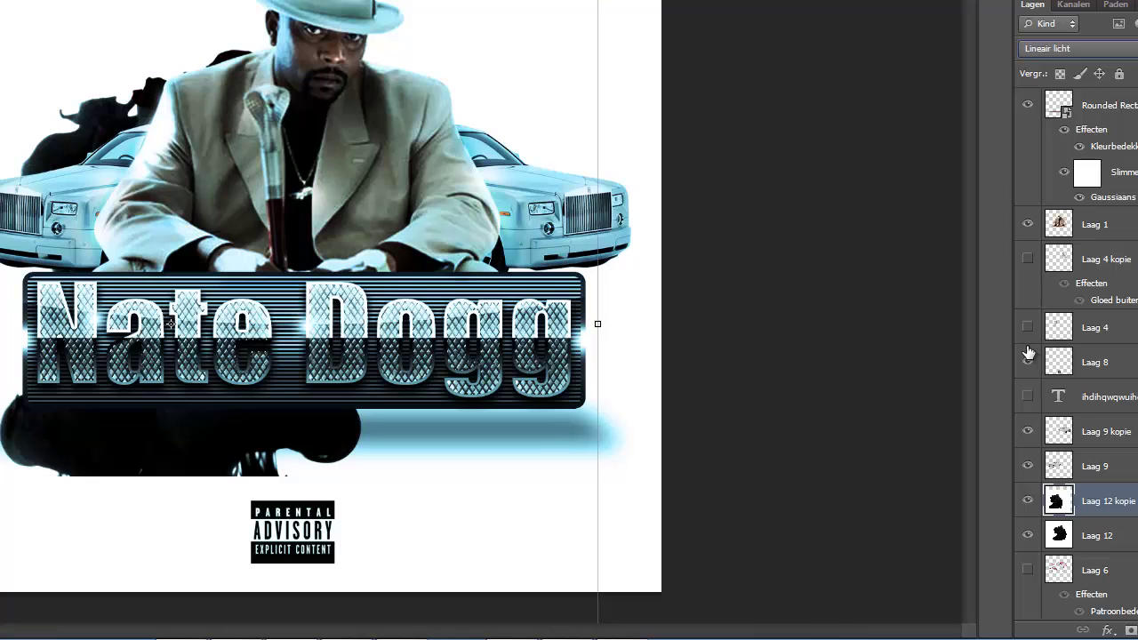
{"action": "key", "text": "Down"}
{"action": "left_click_drag", "start_coordinate": [320, 306], "coordinate": [272, 262]}
Try further blend modes on Laag 12 kopie, settle on Donkerdere kleur, and move the ink copy up and right, closer behind the man's shoulder
{"action": "left_click", "coordinate": [1043, 50]}
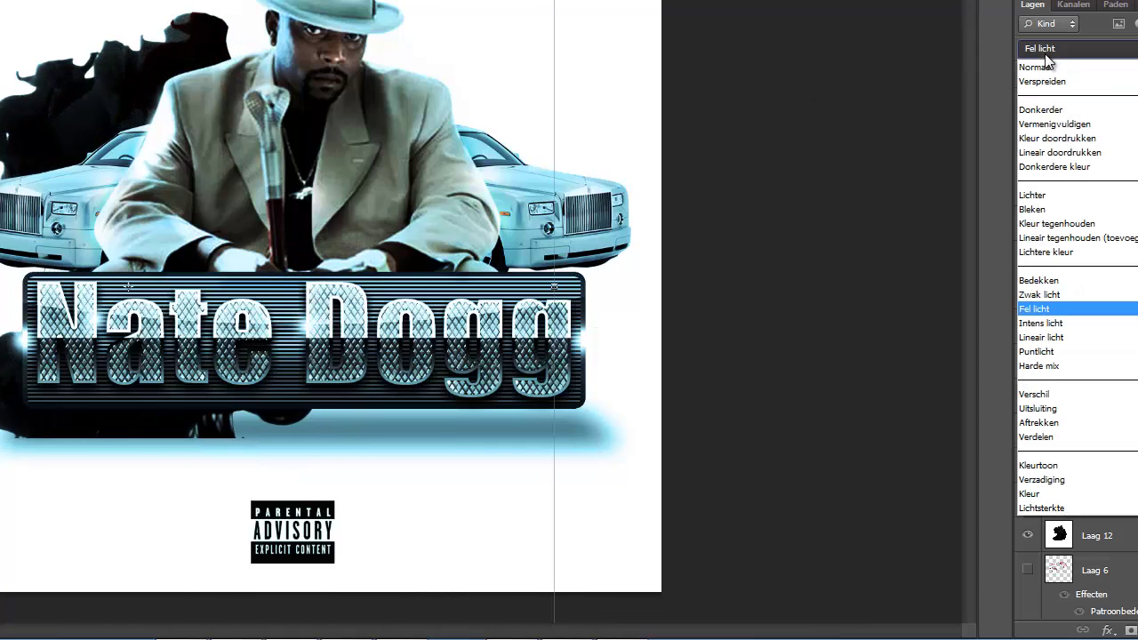
{"action": "left_click", "coordinate": [1038, 280]}
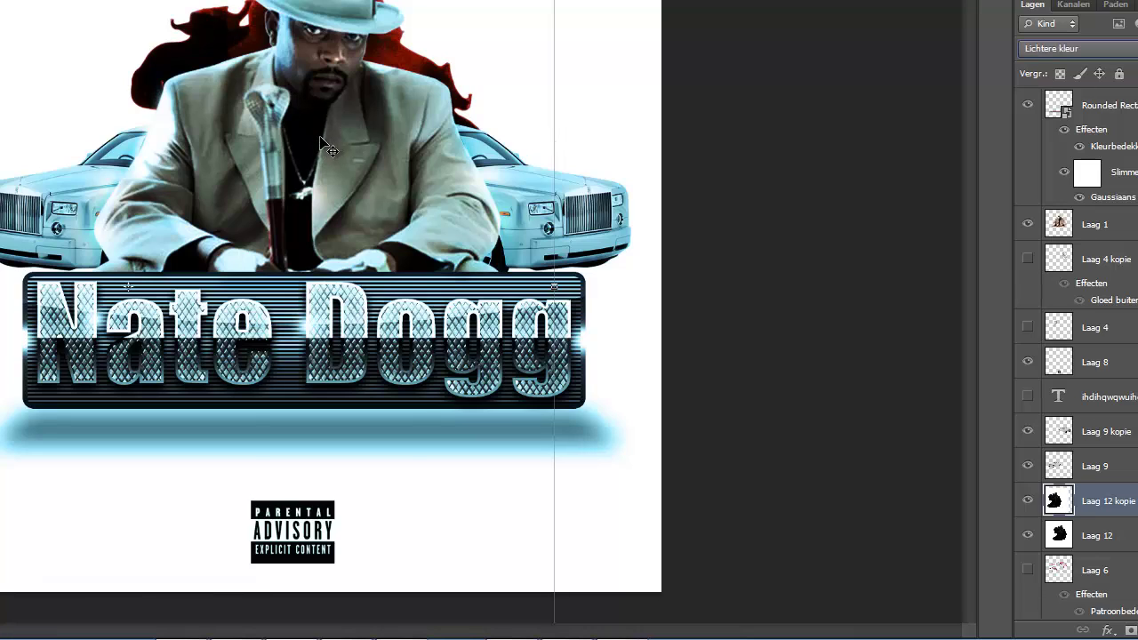
{"action": "key", "text": "shift+minus"}
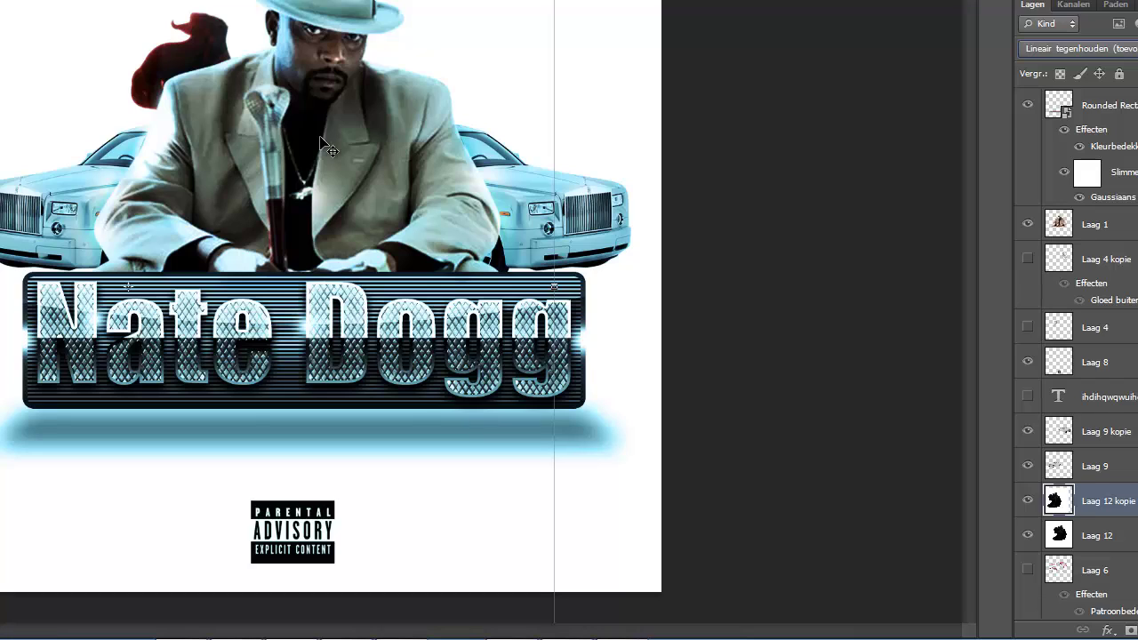
{"action": "key", "text": "shift+minus"}
{"action": "key", "text": "shift+minus"}
{"action": "key", "text": "shift+minus"}
{"action": "key", "text": "shift+minus"}
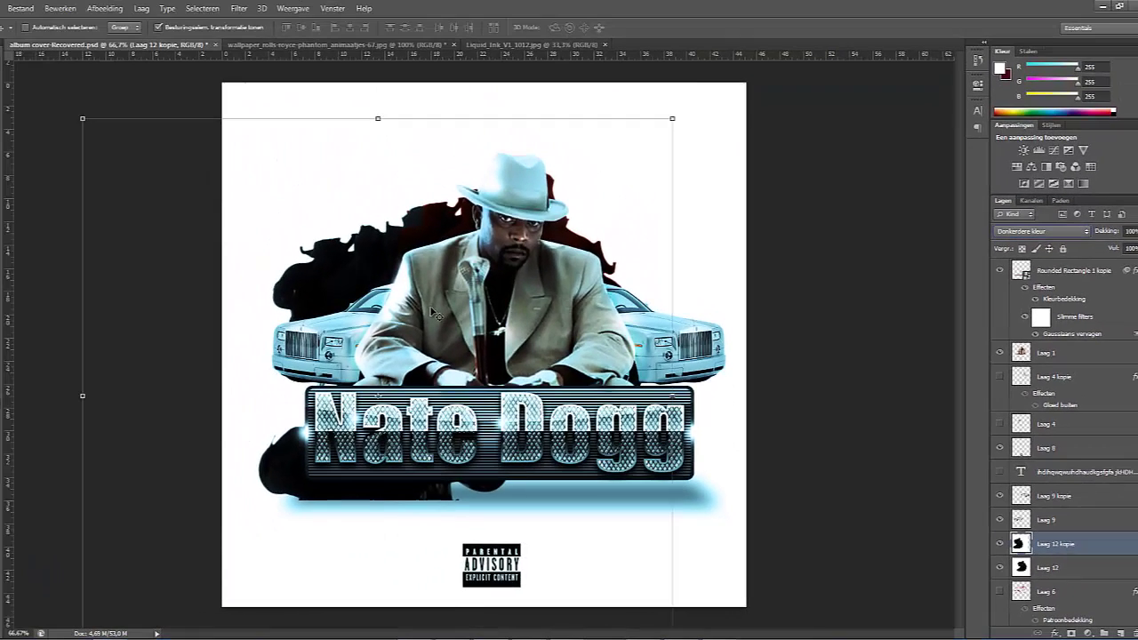
{"action": "left_click_drag", "start_coordinate": [391, 307], "coordinate": [421, 269]}
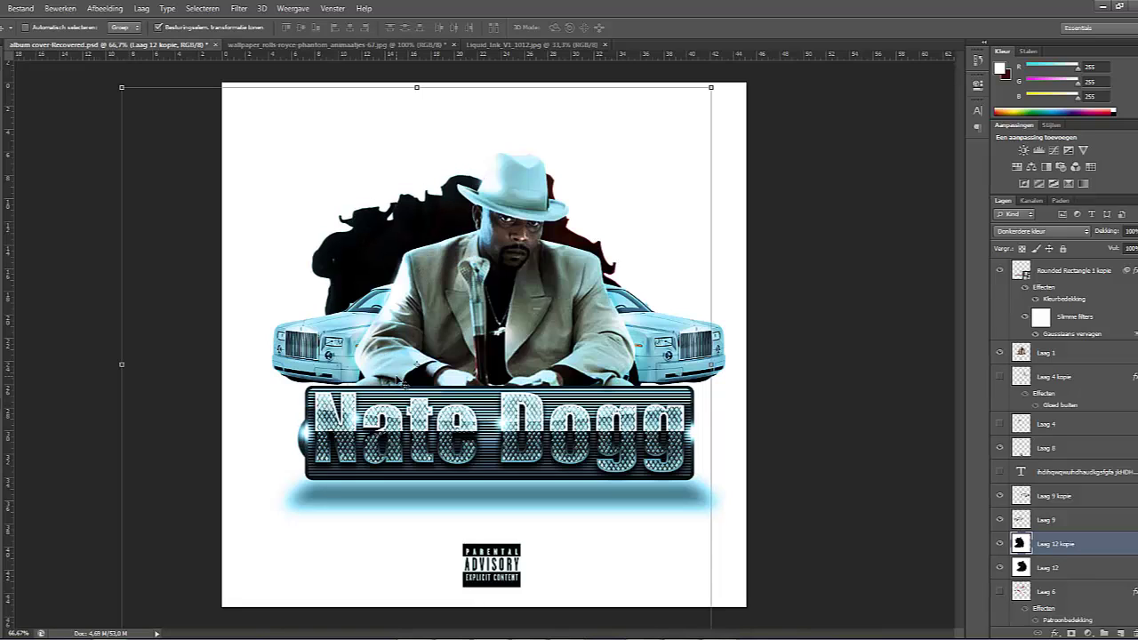
Duplicate Laag 12 kopie as Laag 12 kopie 2, flip it horizontally, and move it right to mirror the ink shape behind the man's other shoulder
{"action": "right_click", "coordinate": [1053, 544]}
{"action": "left_click", "coordinate": [1063, 116]}
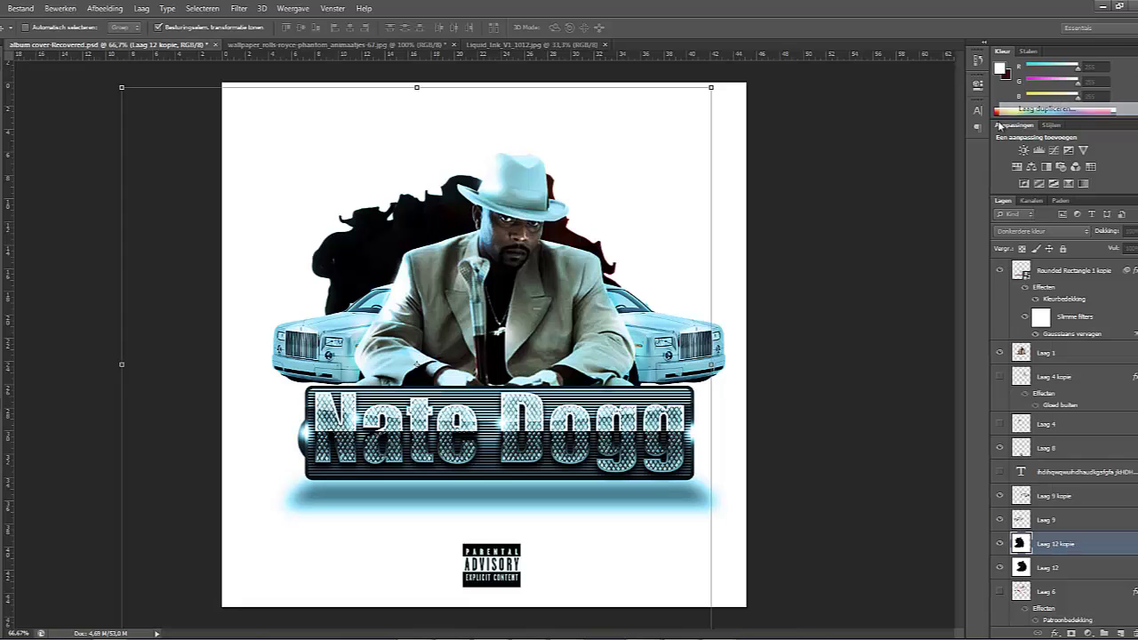
{"action": "left_click", "coordinate": [676, 201]}
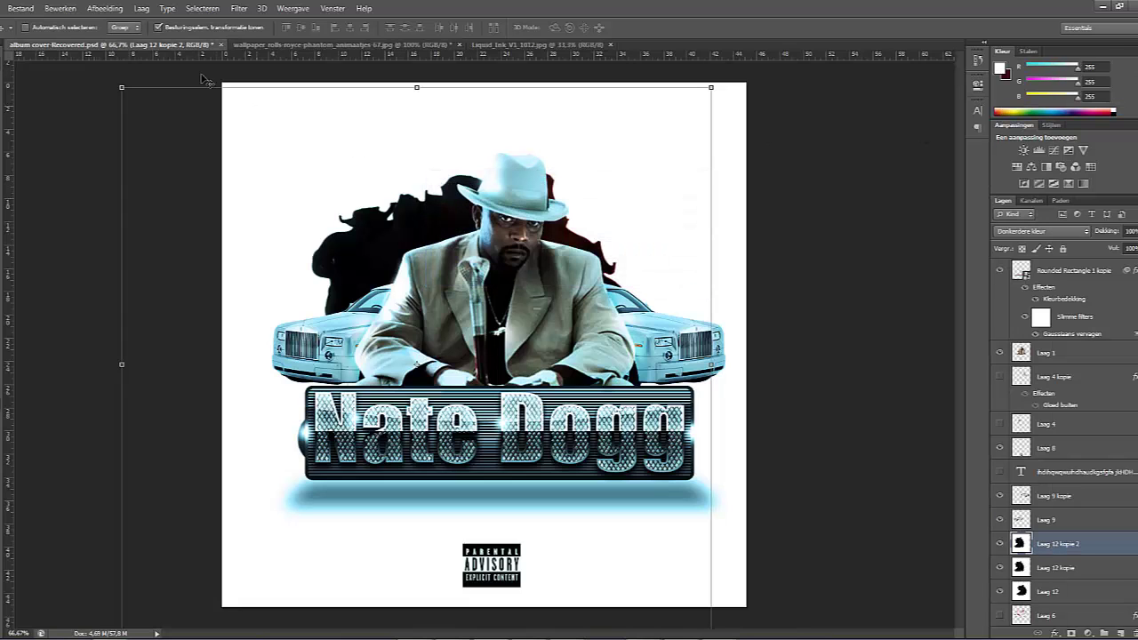
{"action": "left_click", "coordinate": [60, 10]}
{"action": "mouse_move", "coordinate": [139, 250]}
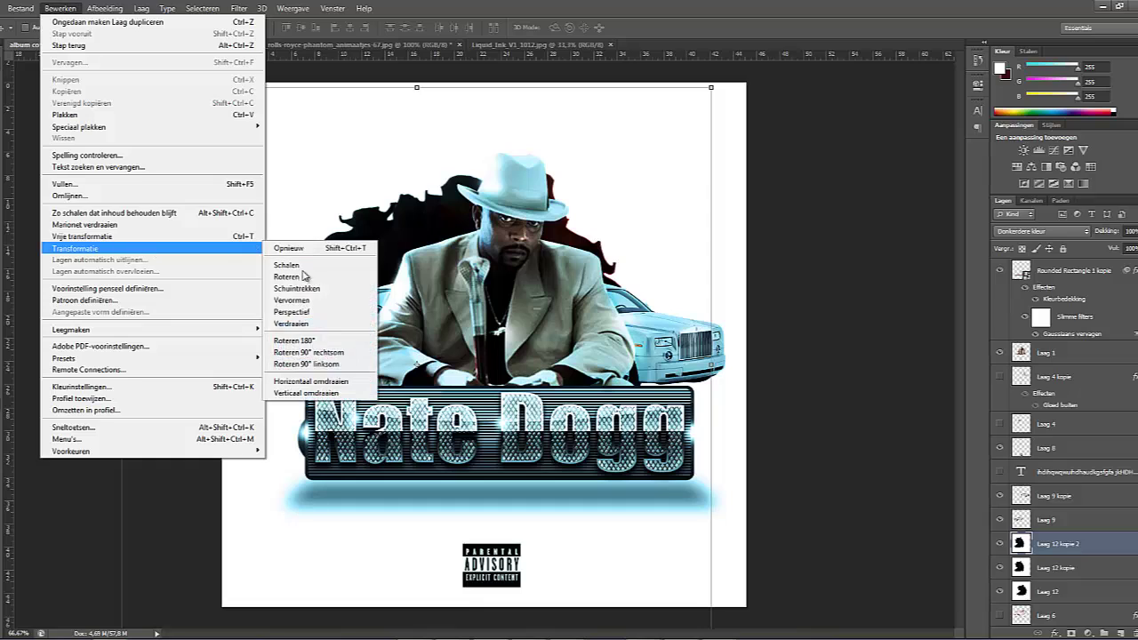
{"action": "left_click", "coordinate": [333, 381]}
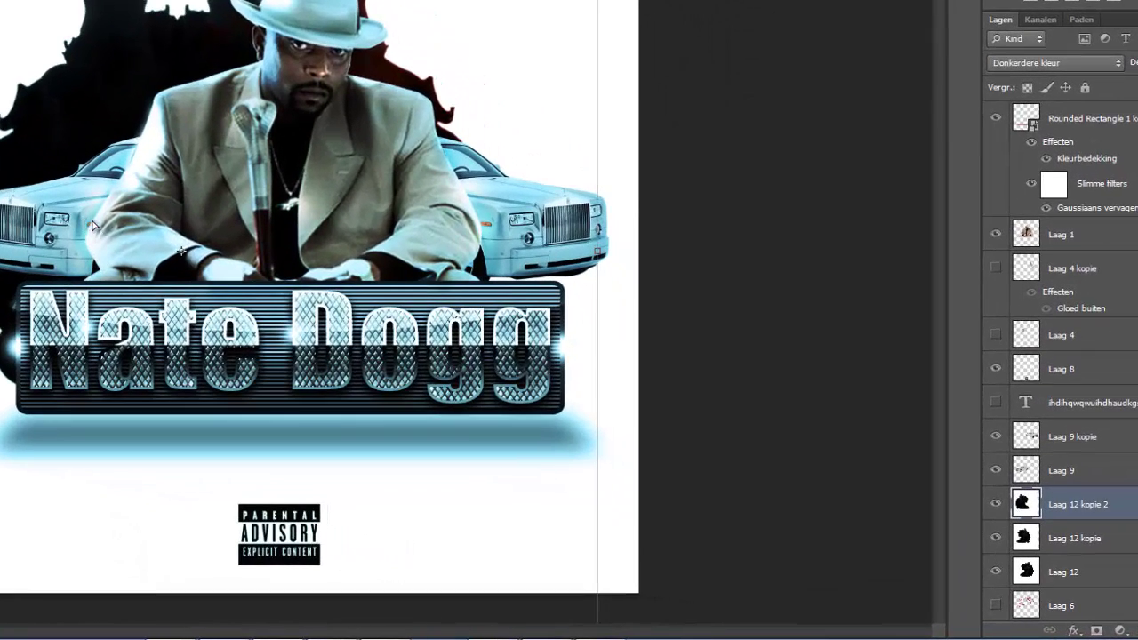
{"action": "left_click_drag", "start_coordinate": [92, 225], "coordinate": [303, 227]}
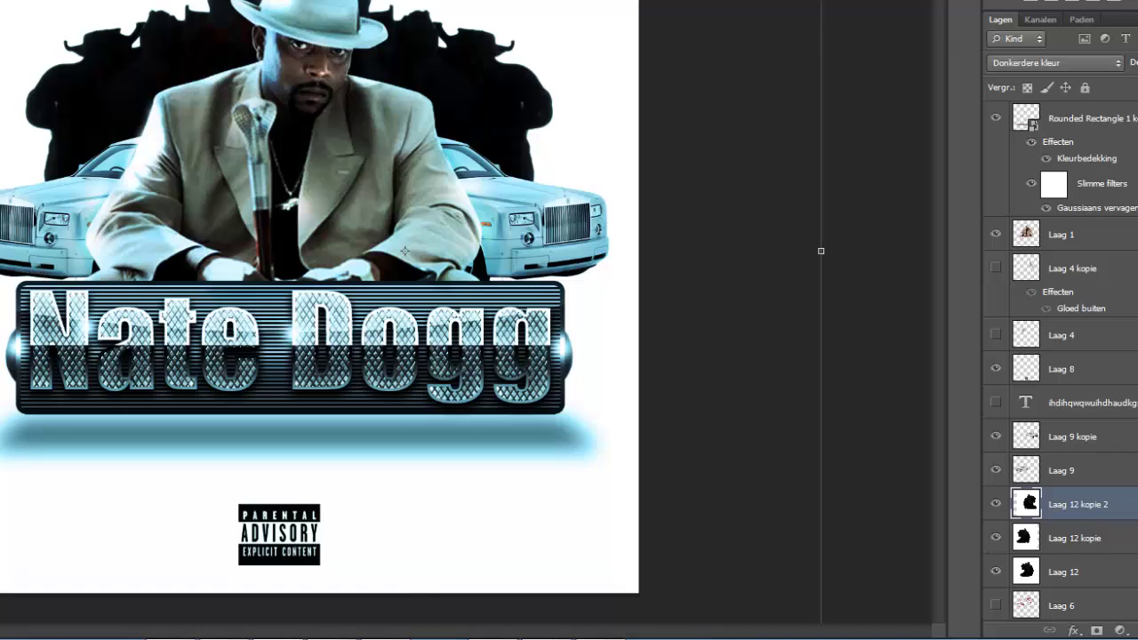
Nudge the left Rolls-Royce on Laag 9 slightly down toward the name plate
{"action": "left_click", "coordinate": [1064, 474]}
{"action": "key", "text": "Down"}
{"action": "key", "text": "Down"}
{"action": "key", "text": "Down"}
{"action": "key", "text": "Down"}
{"action": "key", "text": "Down"}
{"action": "key", "text": "Down"}
{"action": "key", "text": "Down"}
{"action": "key", "text": "Down"}
{"action": "key", "text": "Down"}
{"action": "key", "text": "Down"}
{"action": "key", "text": "Down"}
{"action": "key", "text": "Down"}
{"action": "key", "text": "Down"}
{"action": "key", "text": "Down"}
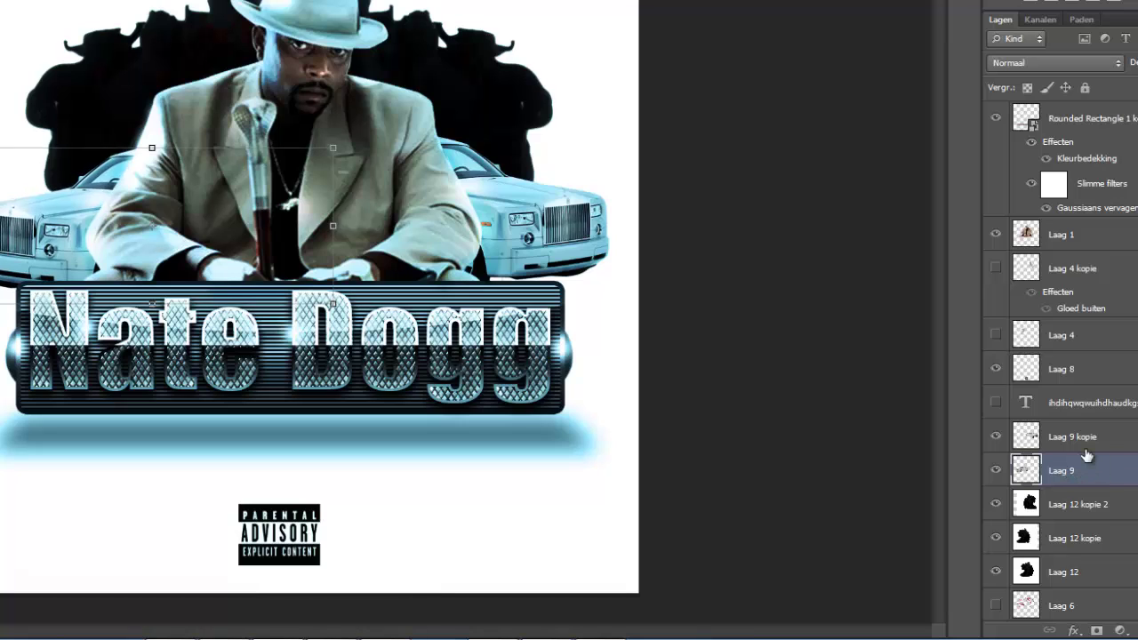
Nudge the right Rolls-Royce on Laag 9 kopie down level with the left one, and hide the transform controls
{"action": "left_click", "coordinate": [1083, 439]}
{"action": "key", "text": "Down"}
{"action": "key", "text": "Down"}
{"action": "key", "text": "Down"}
{"action": "key", "text": "Down"}
{"action": "key", "text": "Down"}
{"action": "key", "text": "Down"}
{"action": "key", "text": "Down"}
{"action": "key", "text": "Down"}
{"action": "key", "text": "Down"}
{"action": "key", "text": "Down"}
{"action": "key", "text": "Down"}
{"action": "key", "text": "Down"}
{"action": "key", "text": "Down"}
{"action": "key", "text": "Down"}
{"action": "key", "text": "Down"}
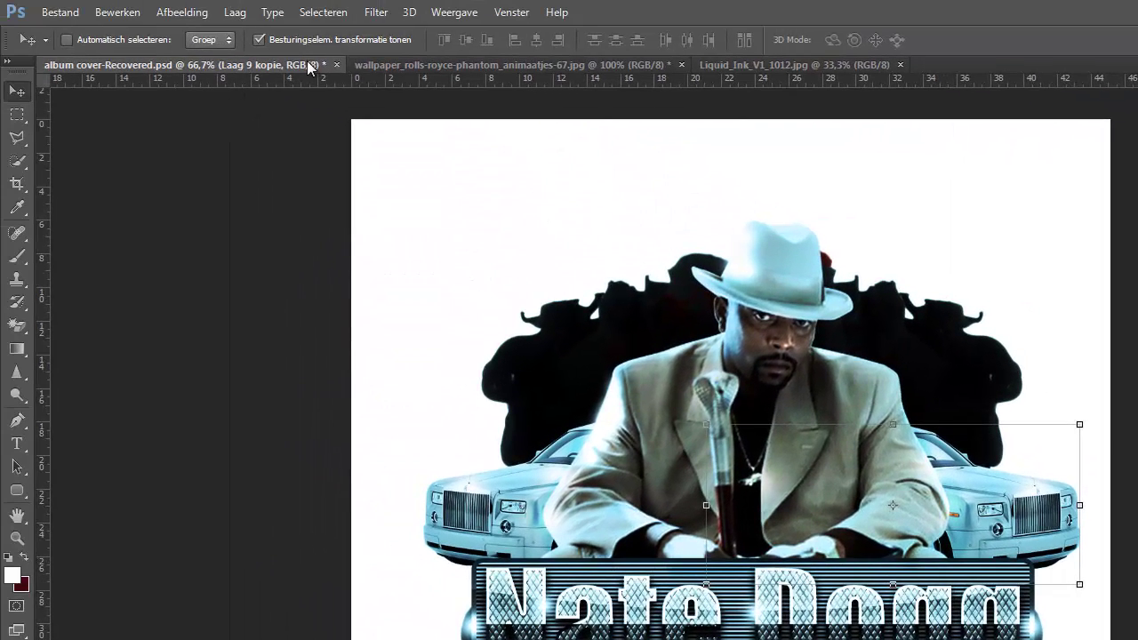
{"action": "left_click", "coordinate": [311, 41]}
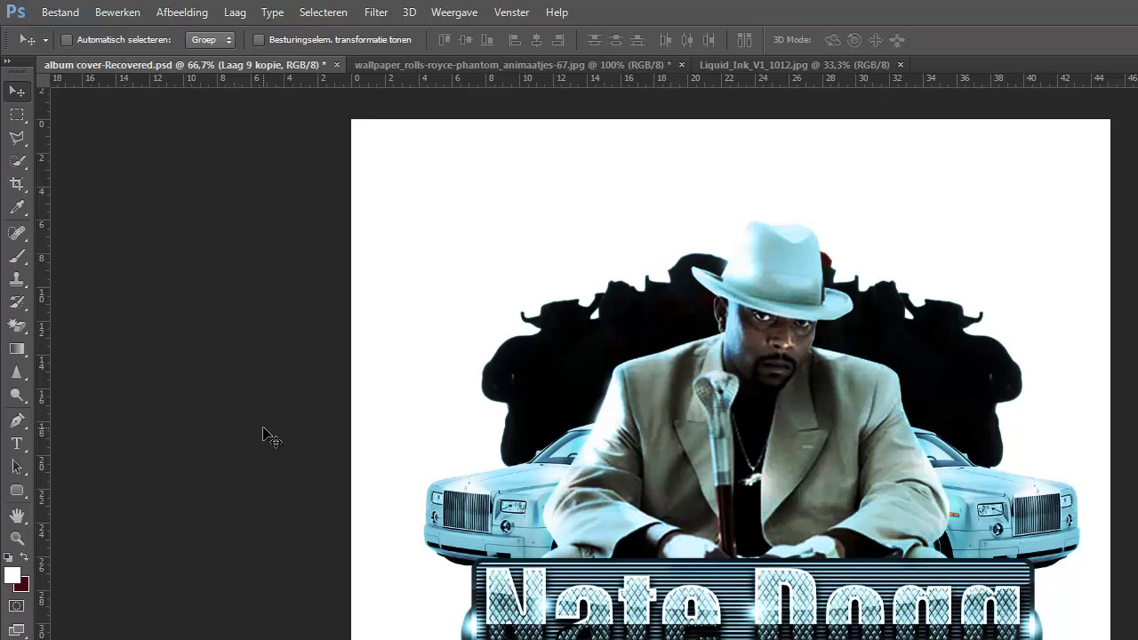
Open the orange fractal image 8.png from the Morbidsheeps Monster Fractal Pack 2 folder inside the OLD folder
{"action": "left_click", "coordinate": [60, 12]}
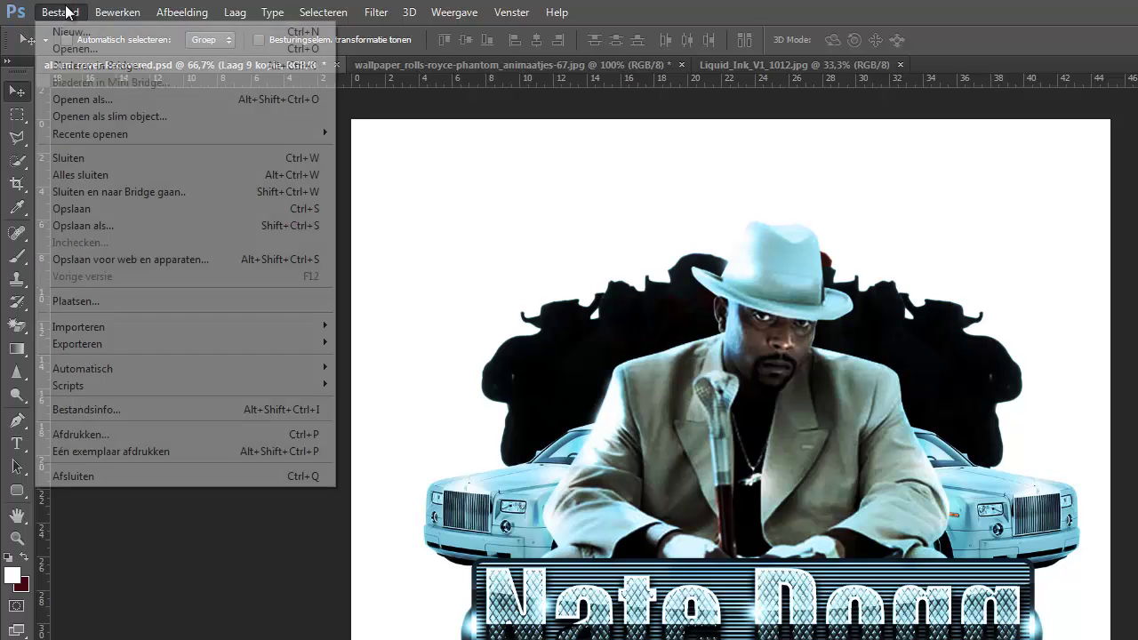
{"action": "left_click", "coordinate": [80, 49]}
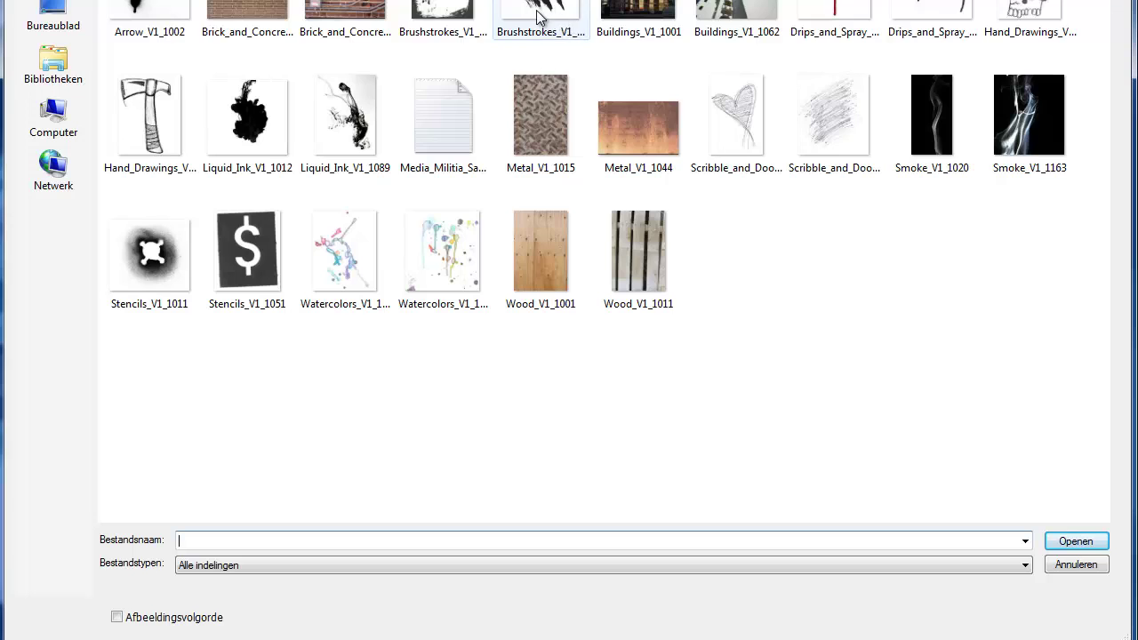
{"action": "key", "text": "BackSpace"}
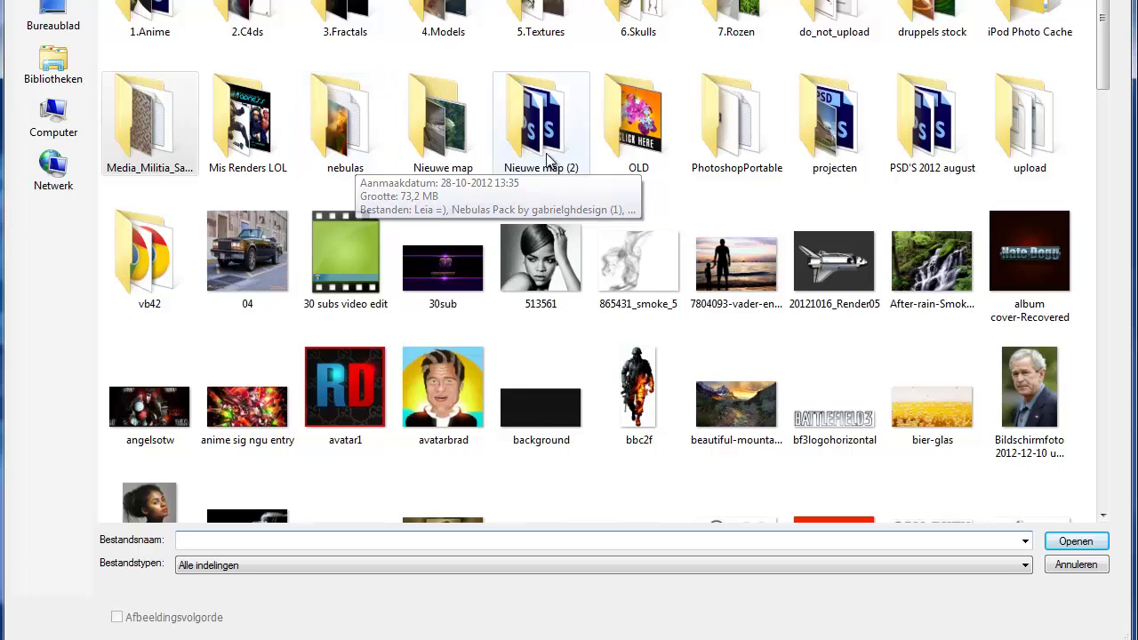
{"action": "double_click", "coordinate": [636, 140]}
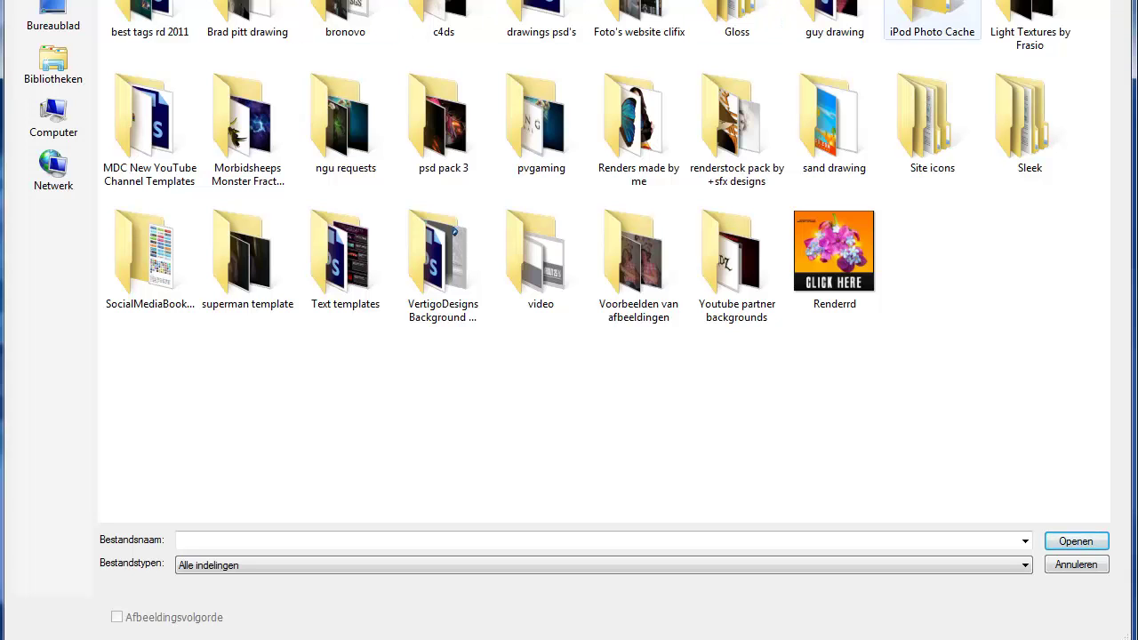
{"action": "double_click", "coordinate": [1004, 7]}
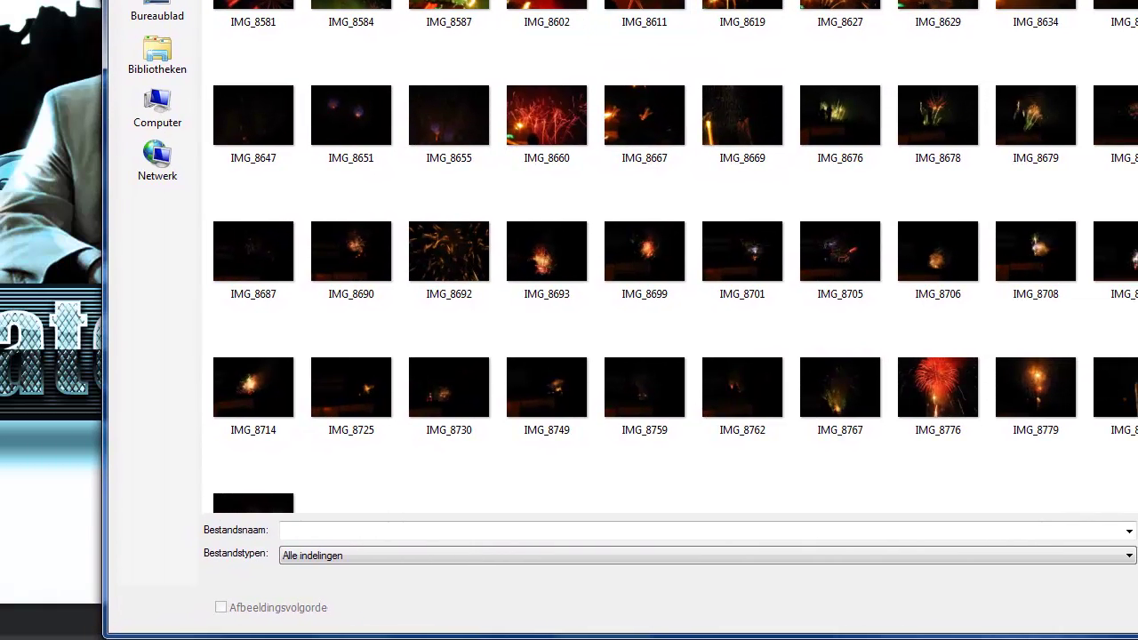
{"action": "key", "text": "BackSpace"}
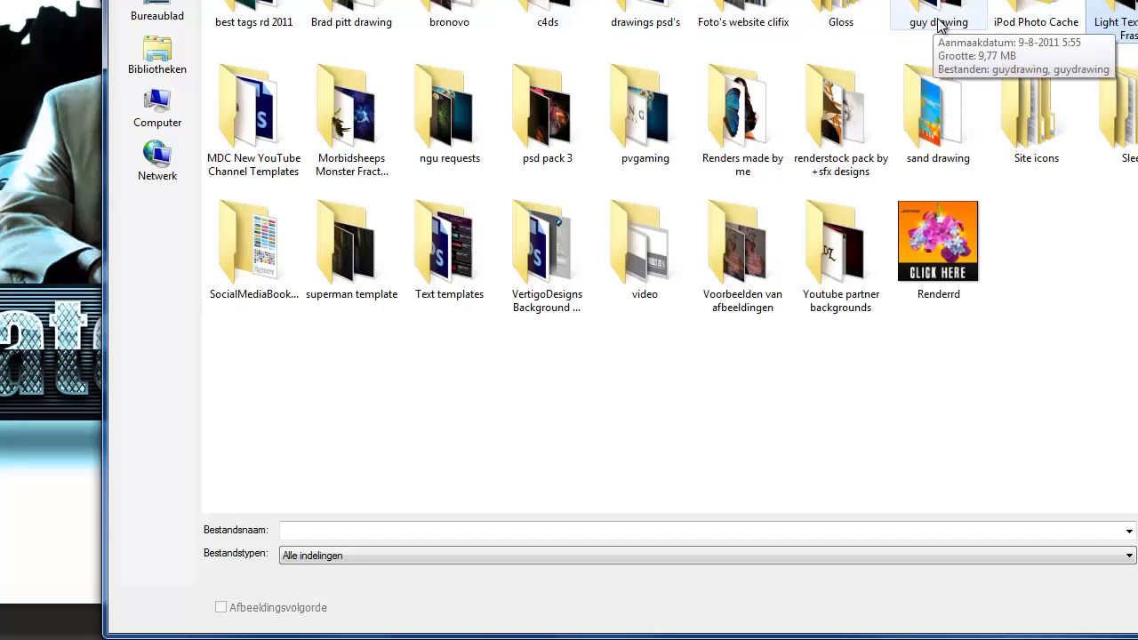
{"action": "mouse_move", "coordinate": [952, 87]}
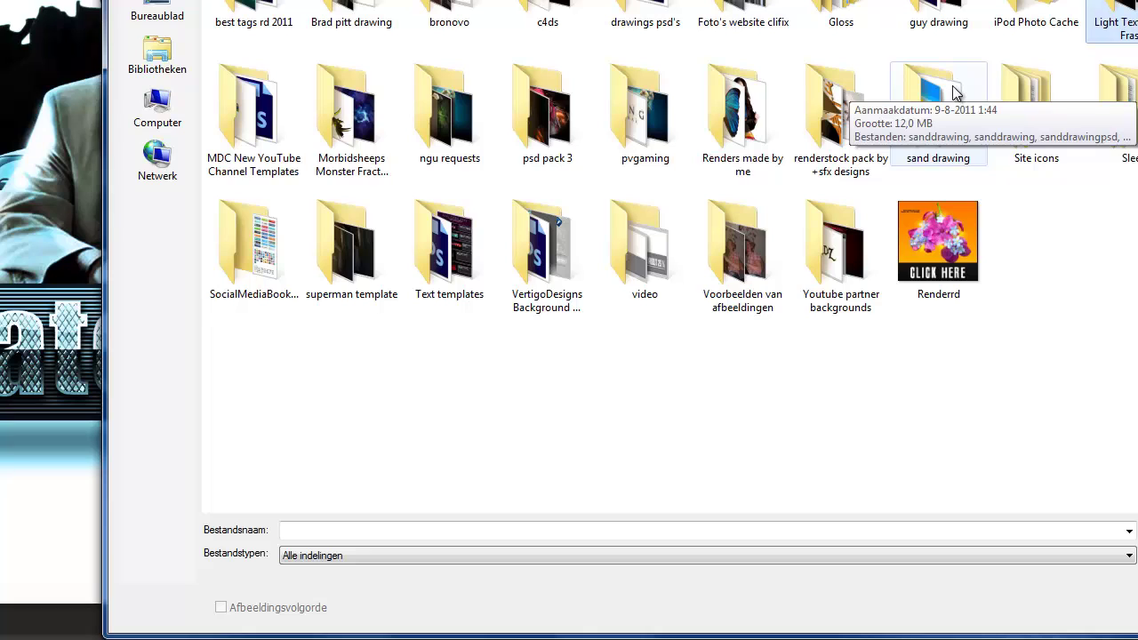
{"action": "double_click", "coordinate": [374, 119]}
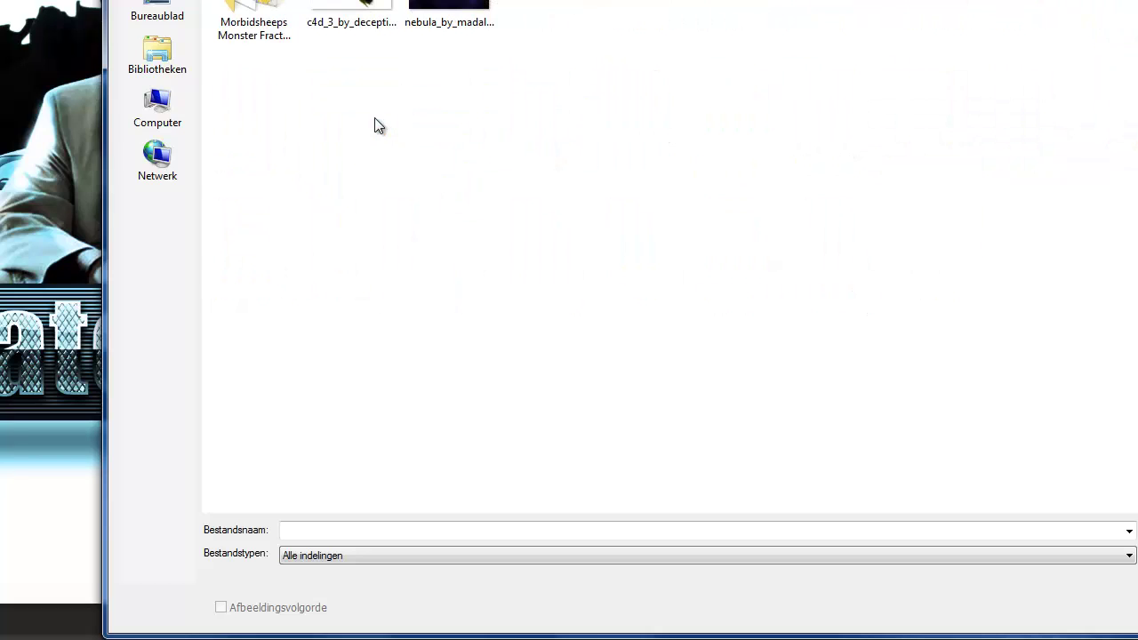
{"action": "double_click", "coordinate": [281, 18]}
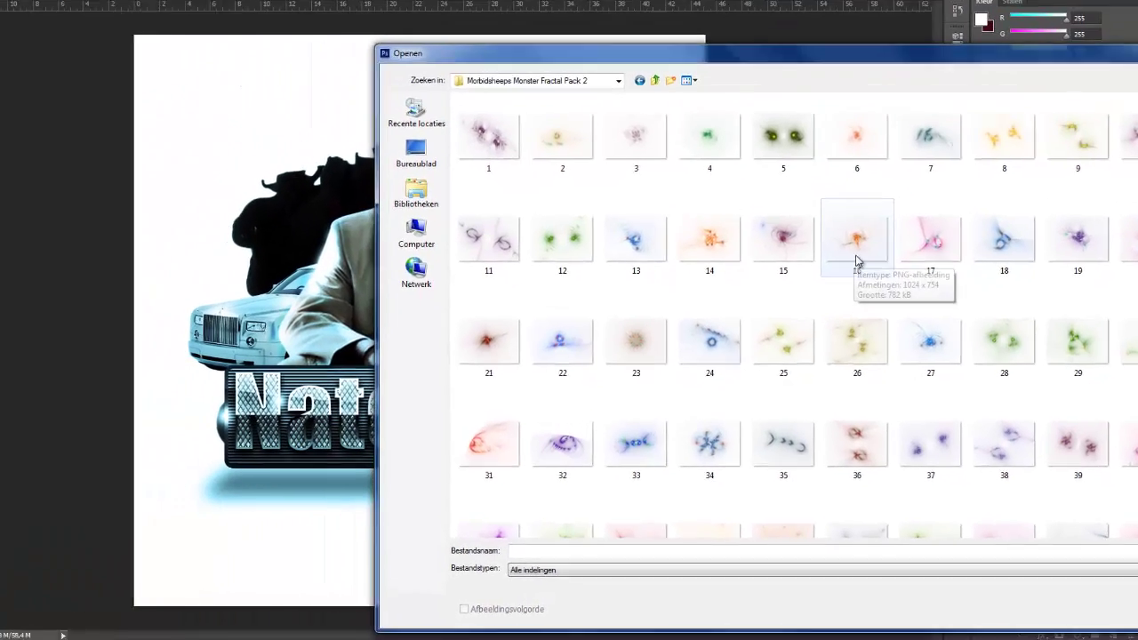
{"action": "scroll", "coordinate": [744, 144], "scroll_direction": "down", "scroll_amount": 2}
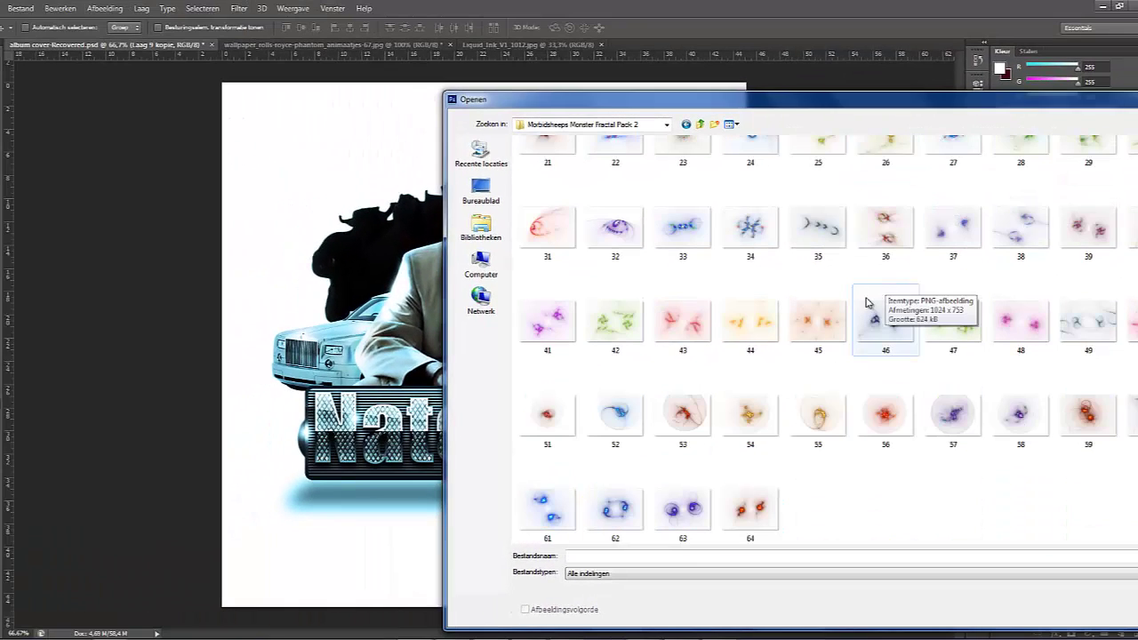
{"action": "scroll", "coordinate": [862, 306], "scroll_direction": "up", "scroll_amount": 2}
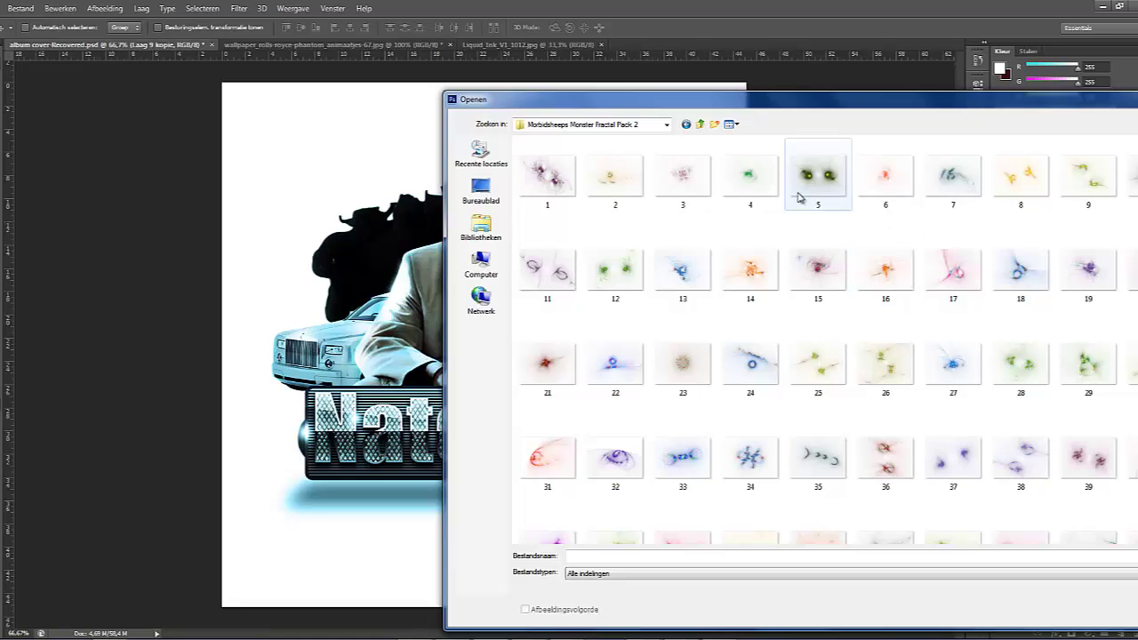
{"action": "double_click", "coordinate": [1017, 177]}
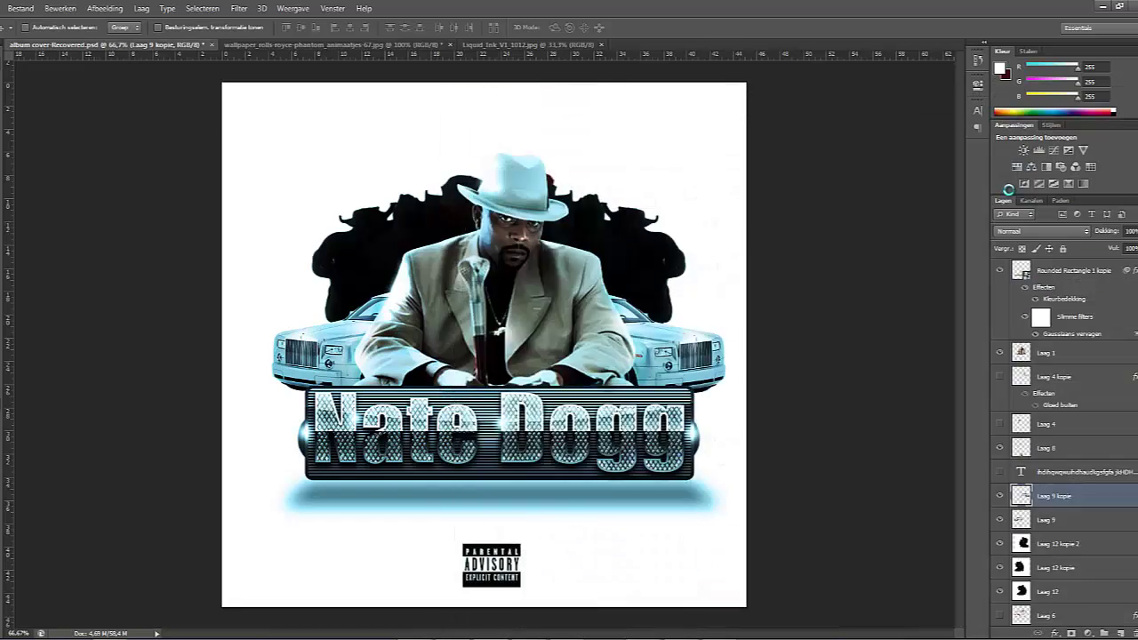
Copy the entire fractal image from 8.png into album cover-Recovered.psd as a new layer and shift it slightly left and down
{"action": "key", "text": "m"}
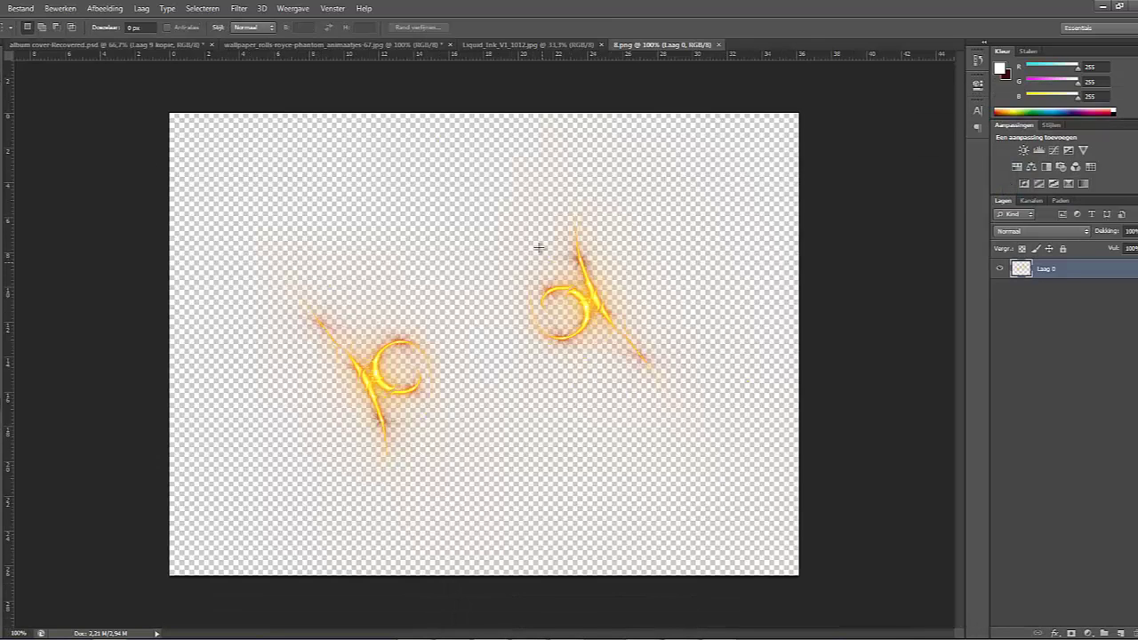
{"action": "left_click_drag", "start_coordinate": [167, 107], "coordinate": [830, 604]}
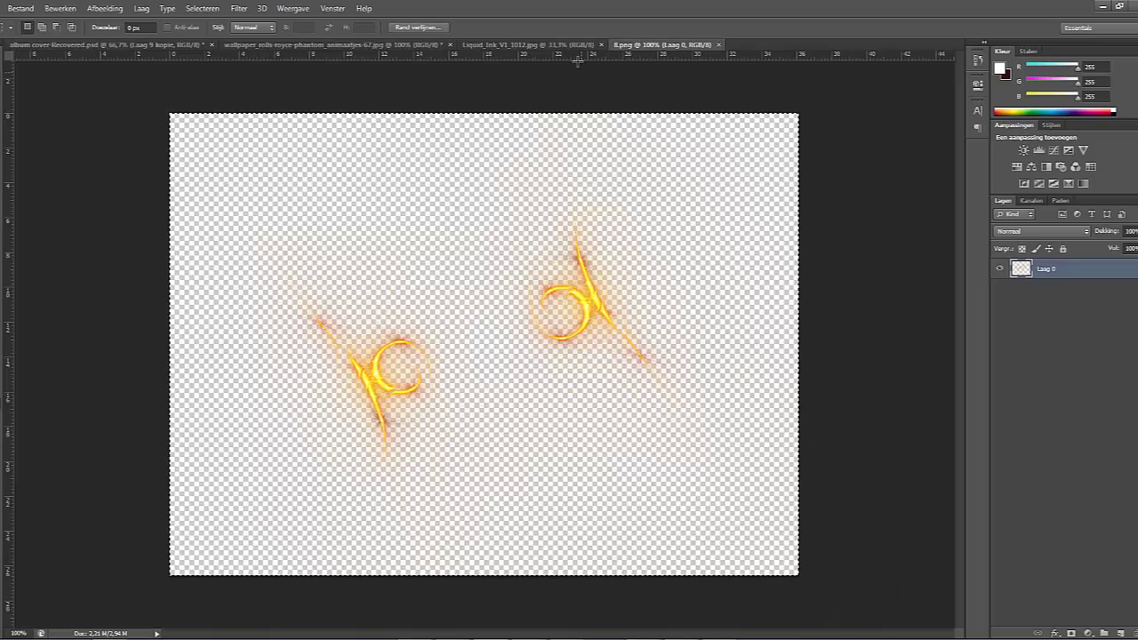
{"action": "left_click", "coordinate": [524, 45]}
{"action": "left_click", "coordinate": [375, 46]}
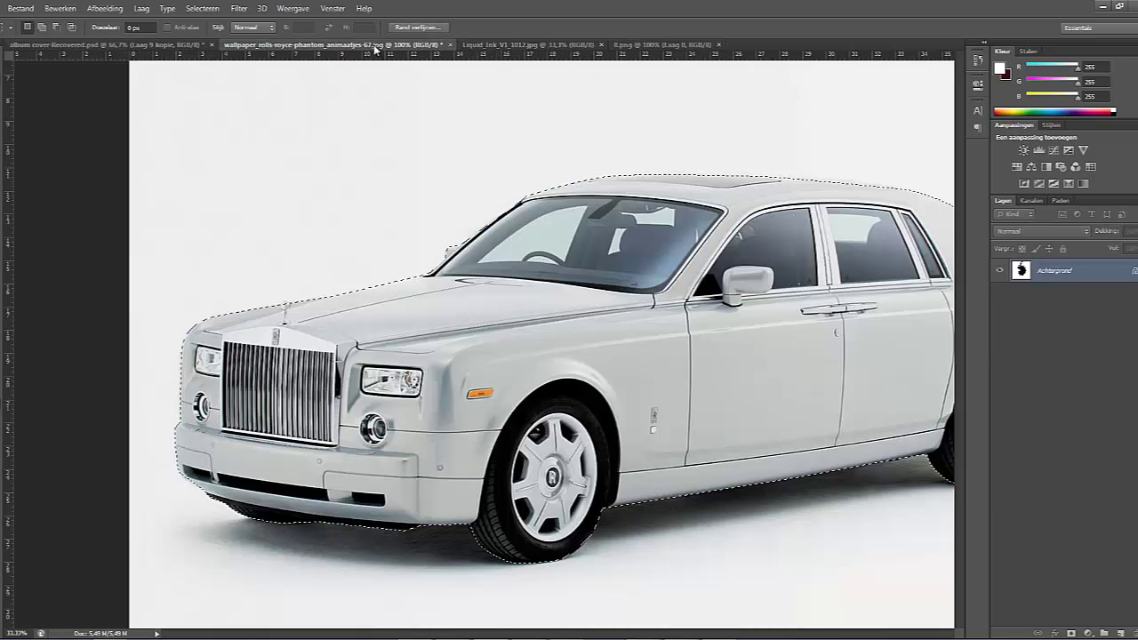
{"action": "left_click", "coordinate": [88, 44]}
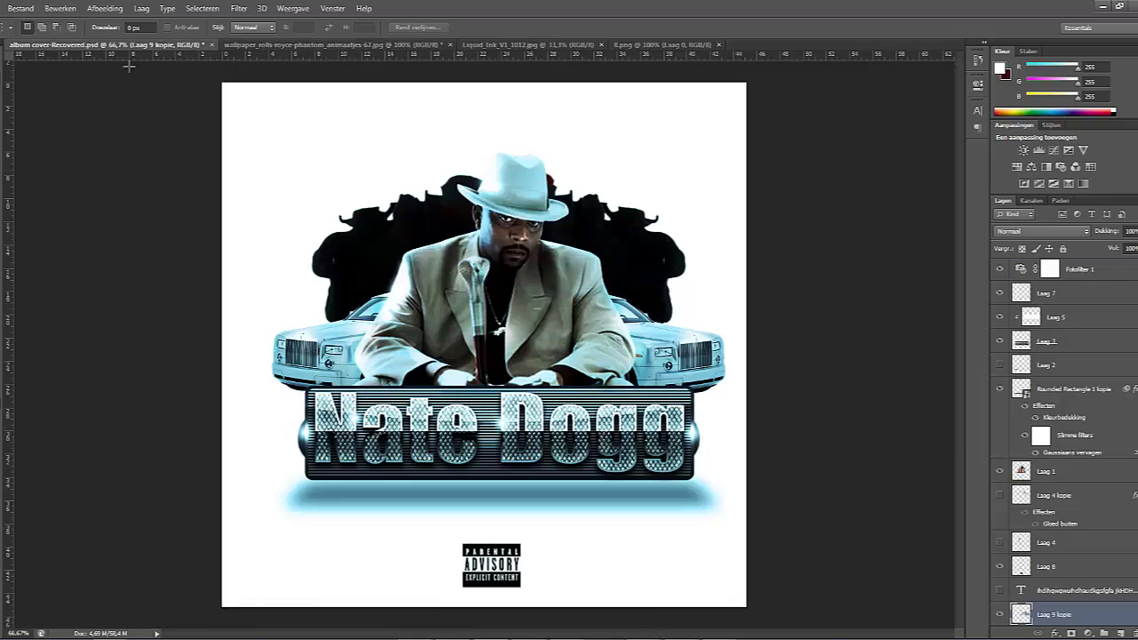
{"action": "scroll", "coordinate": [1101, 483], "scroll_direction": "down", "scroll_amount": 8}
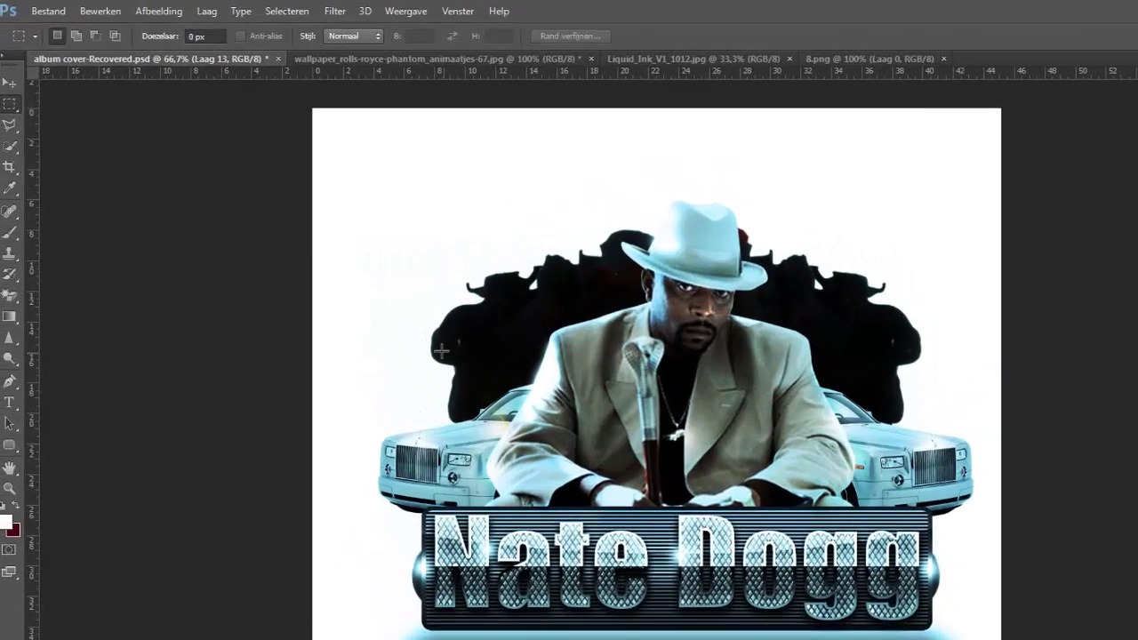
{"action": "key", "text": "v"}
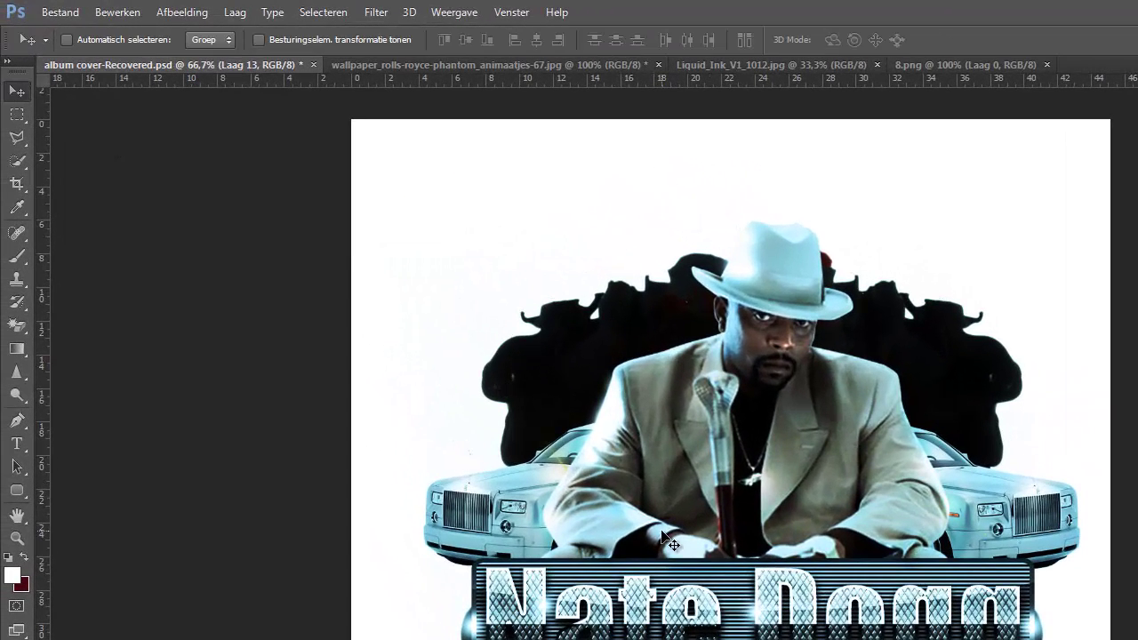
{"action": "left_click_drag", "start_coordinate": [657, 537], "coordinate": [630, 554]}
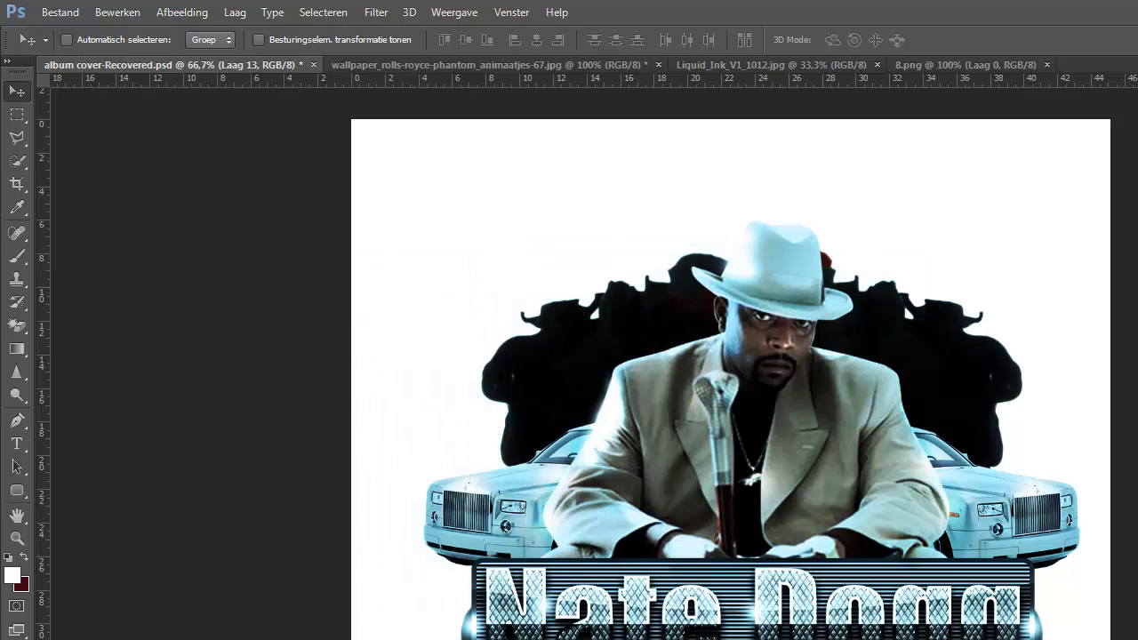